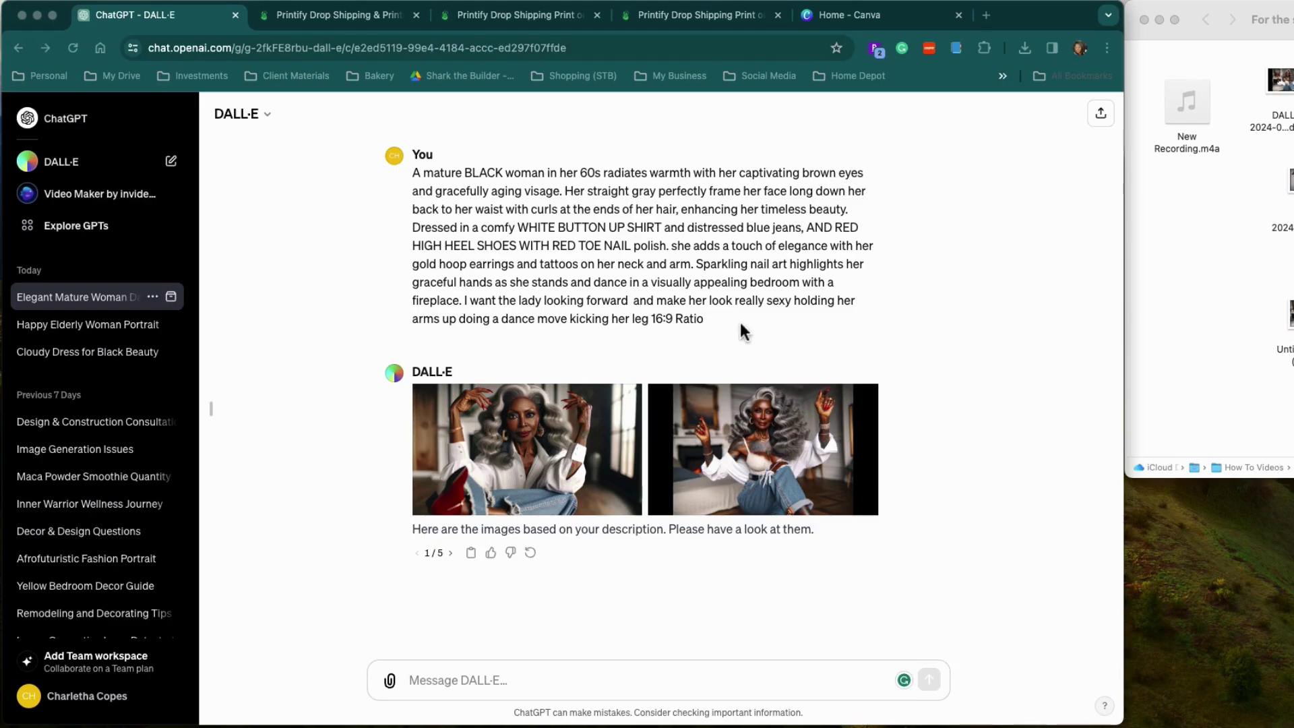
# Step: View the two generated DALL·E portraits full-size, then close the image viewer
pyautogui.click(776, 473)
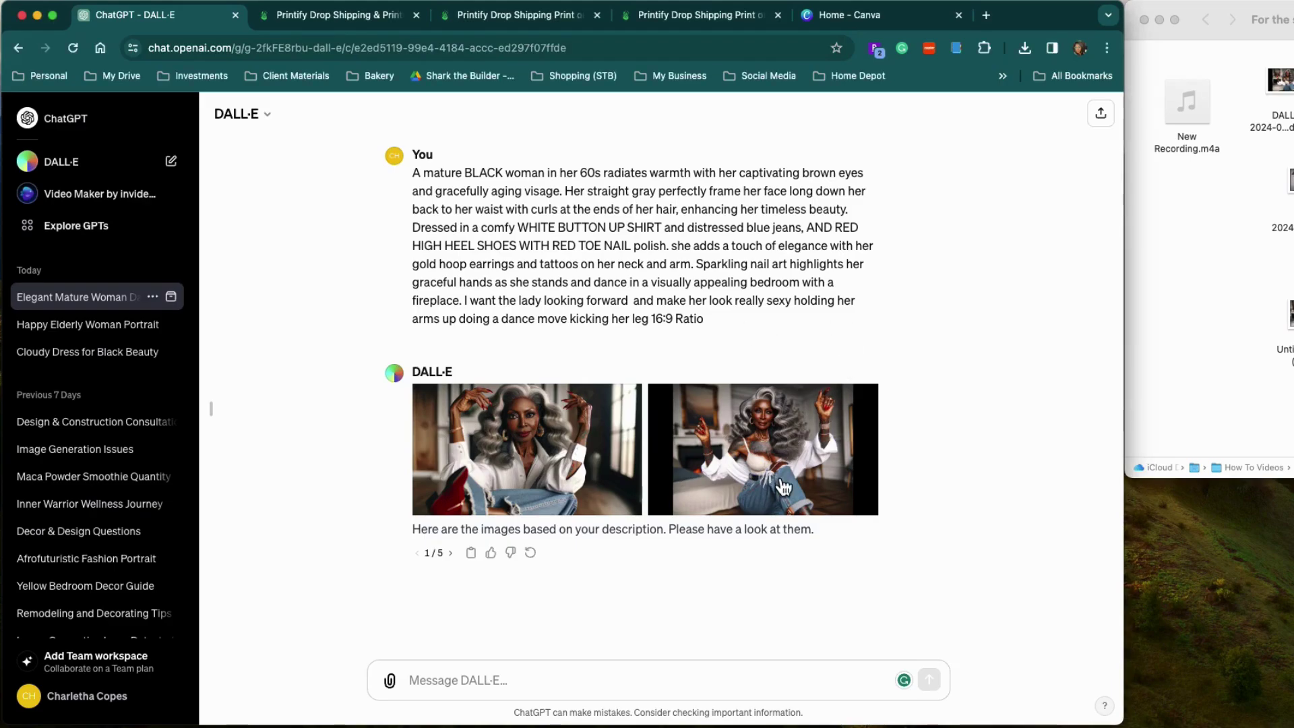
pyautogui.click(539, 460)
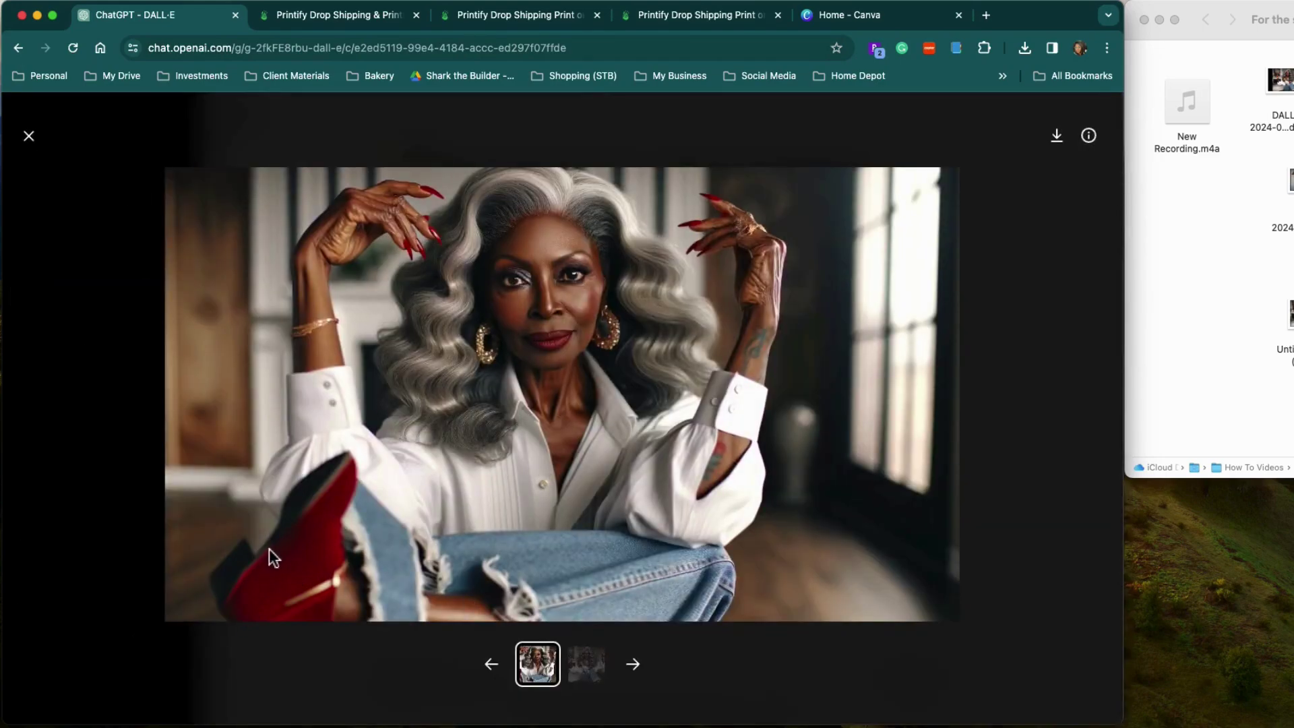
pyautogui.click(586, 670)
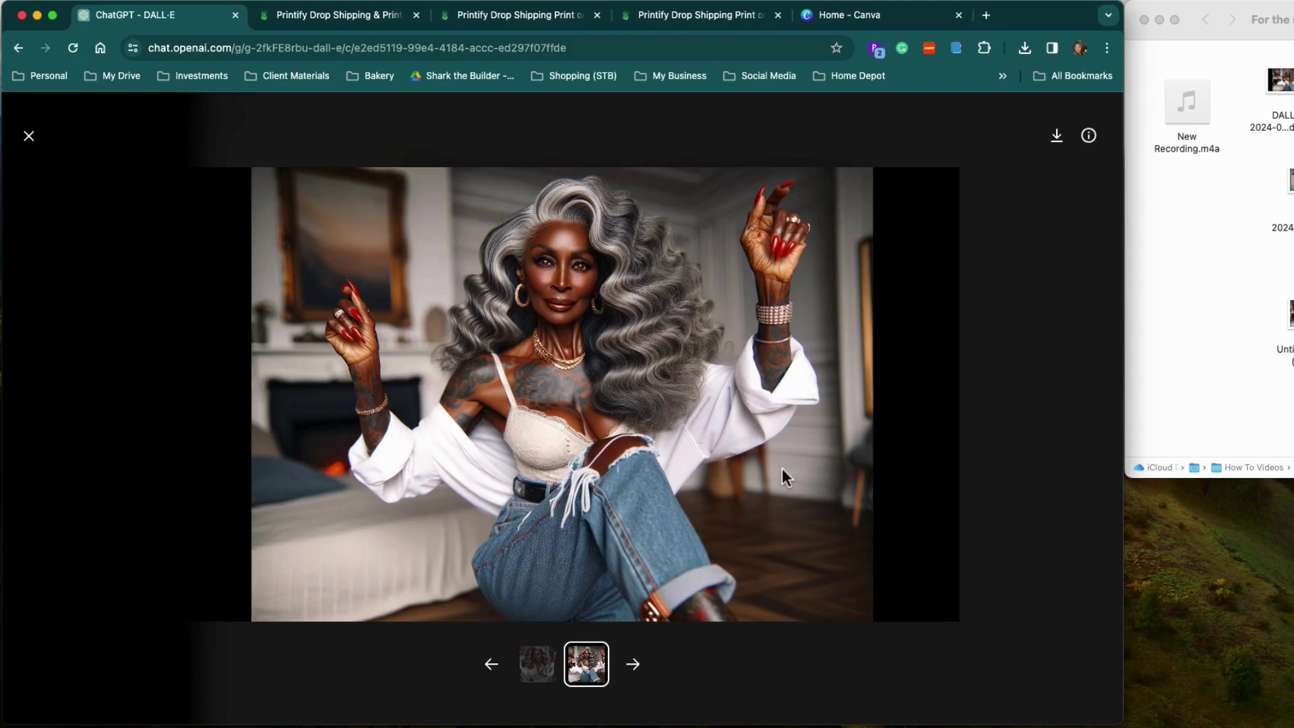
pyautogui.click(29, 136)
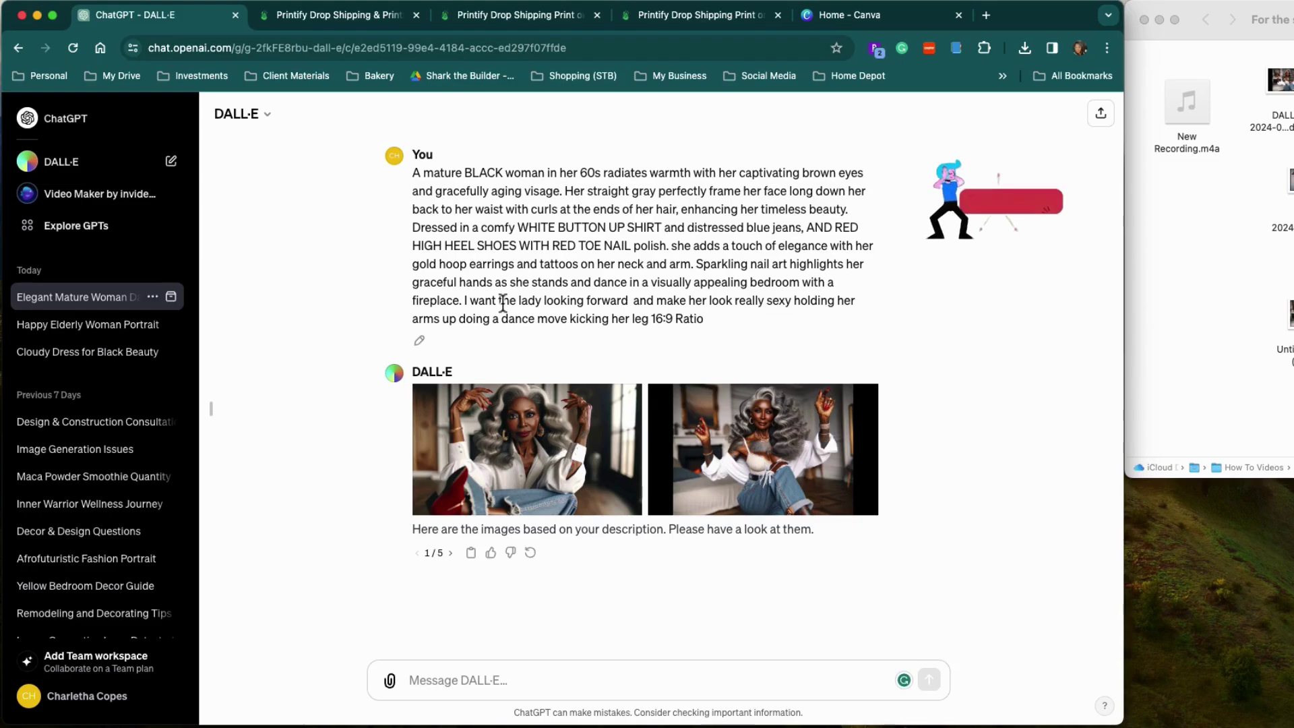
# Step: Select the whole ChatGPT prompt text, then clear the selection
pyautogui.moveTo(714, 426)
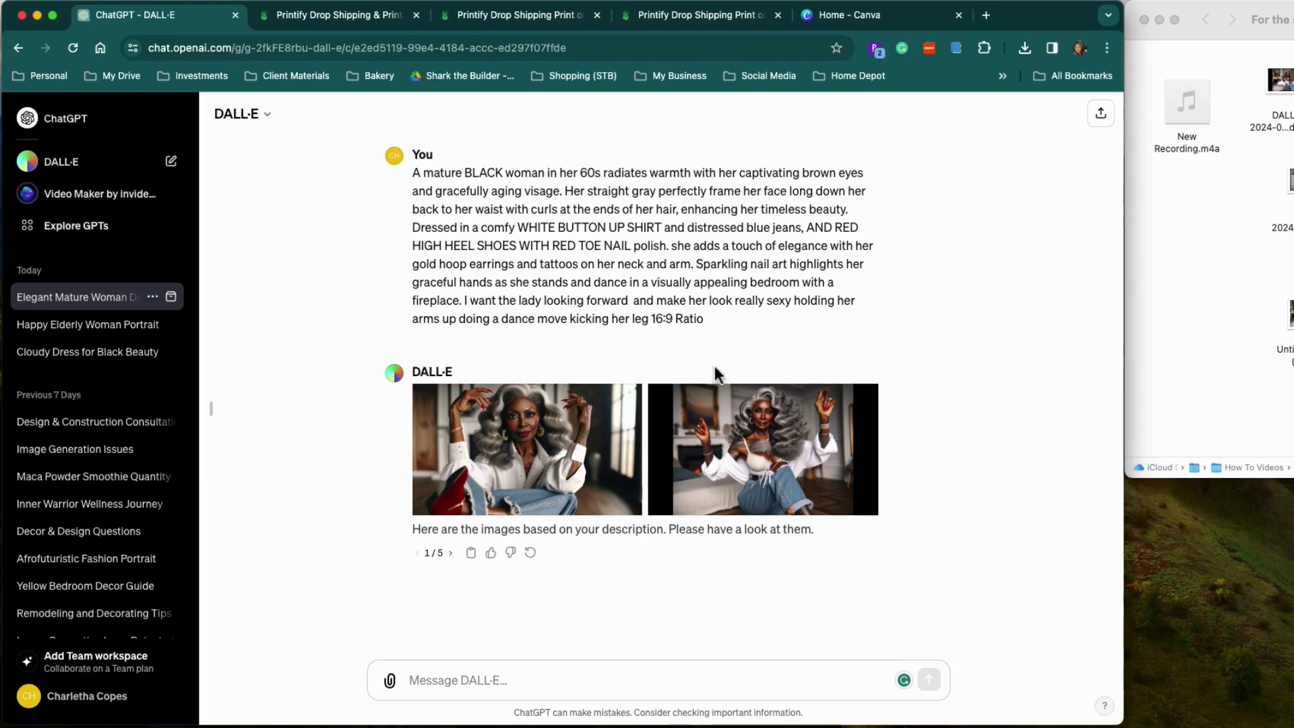
pyautogui.moveTo(413, 175); pyautogui.dragTo(722, 323)
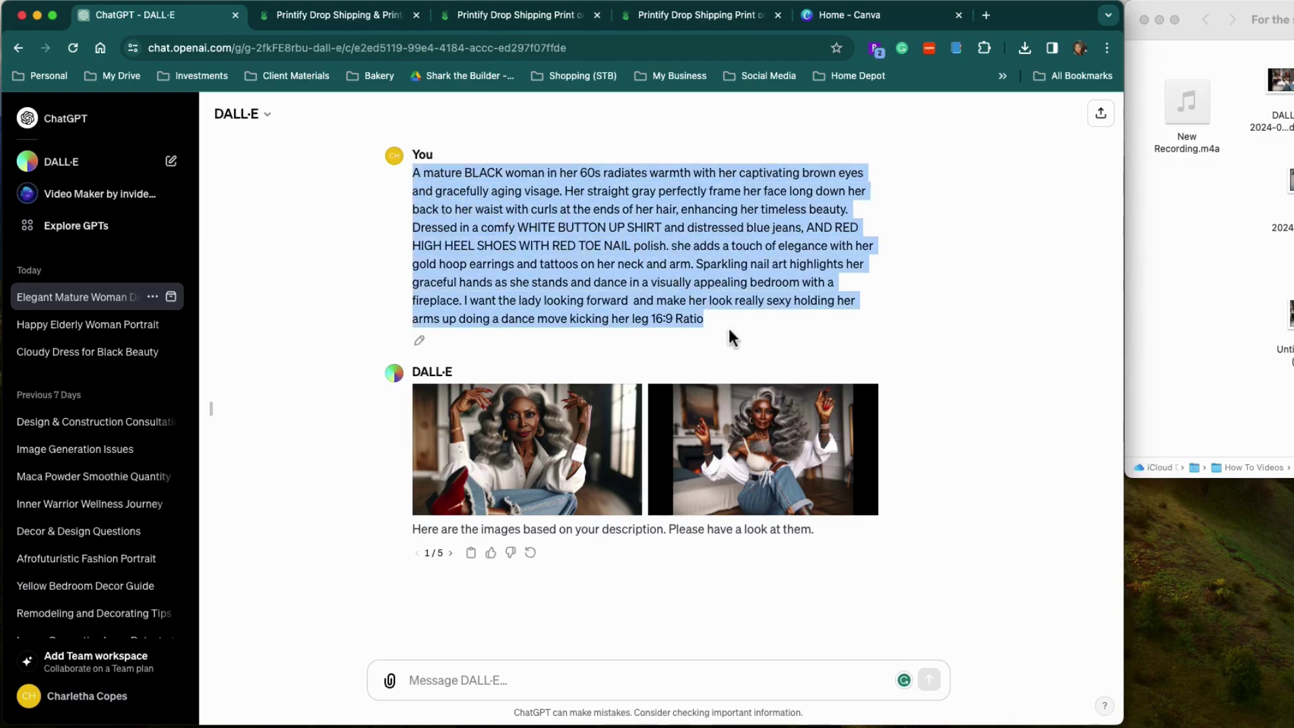
pyautogui.click(734, 330)
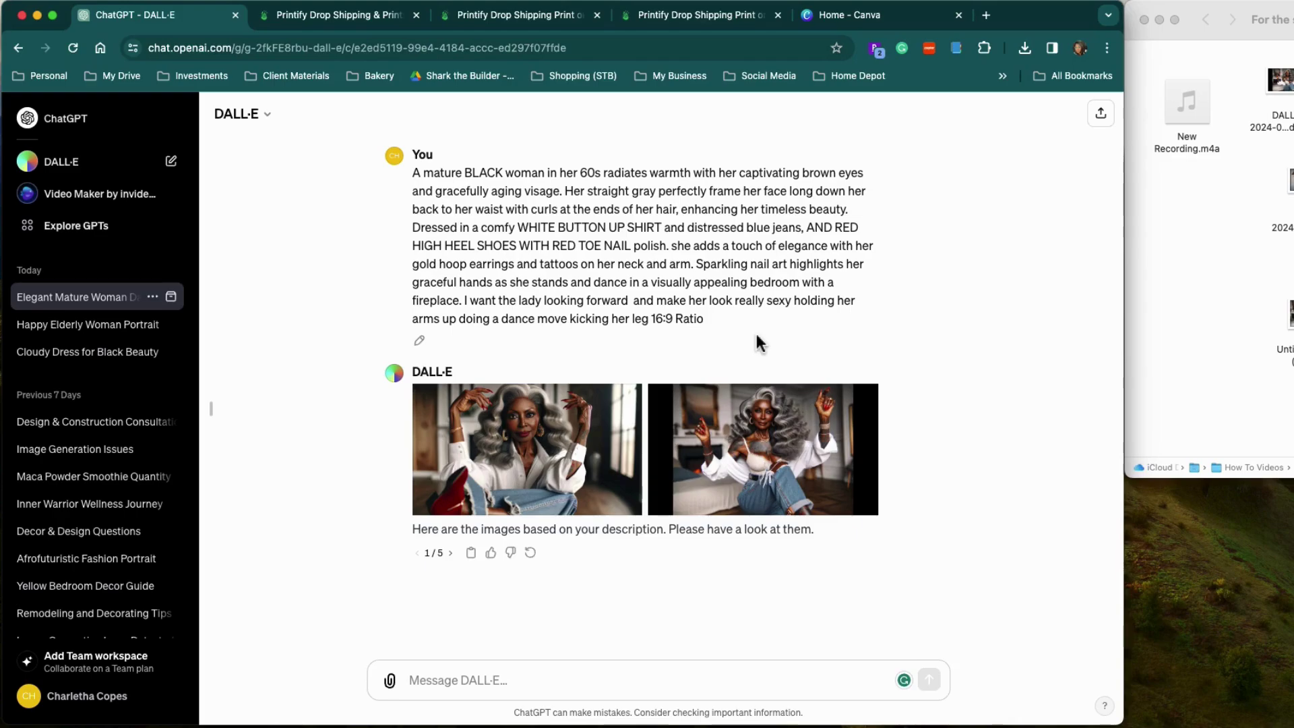
# Step: Open the second portrait full-size, check the saved image's folder, and switch to the Printify tab
pyautogui.moveTo(815, 457)
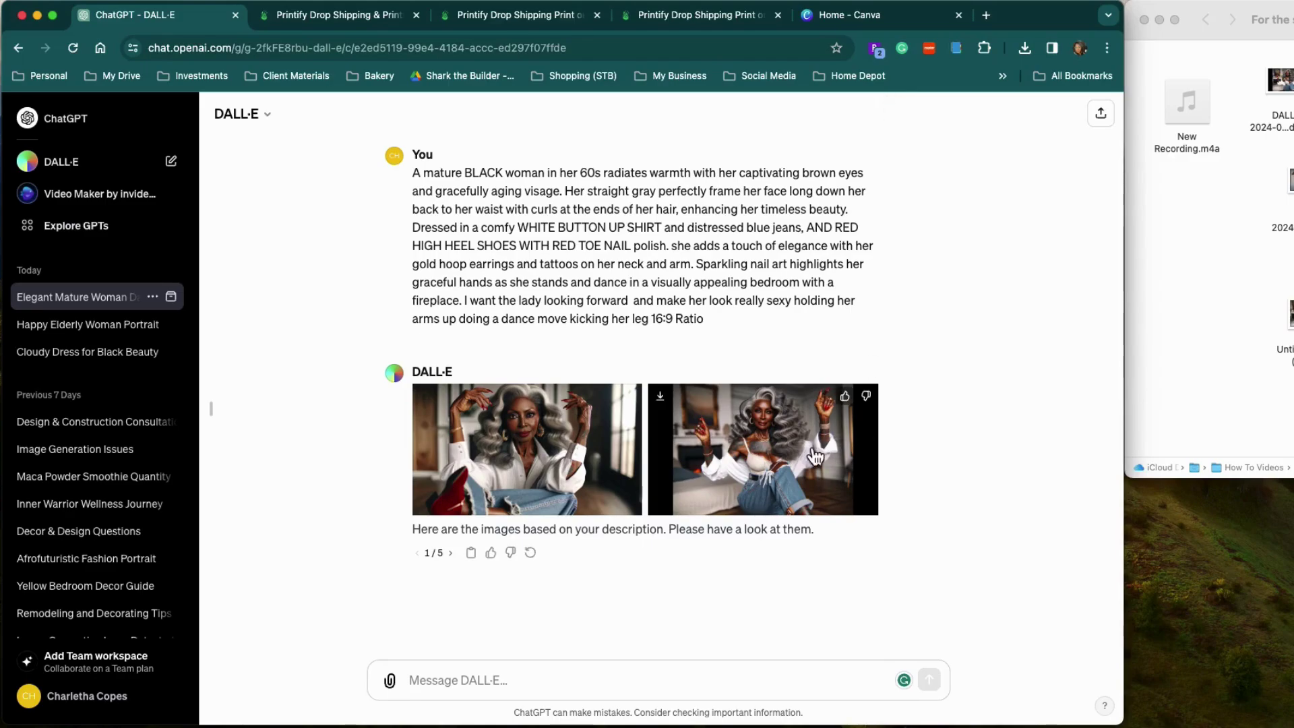
pyautogui.click(750, 423)
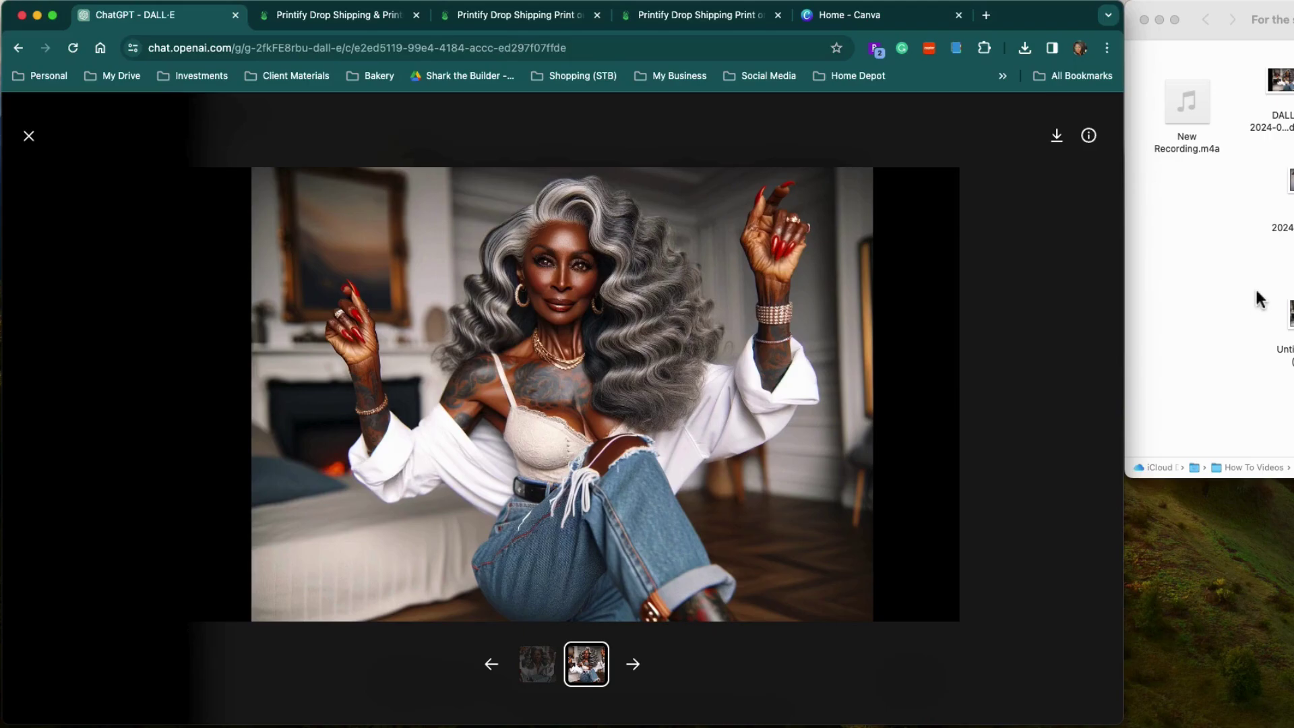
pyautogui.click(1279, 81)
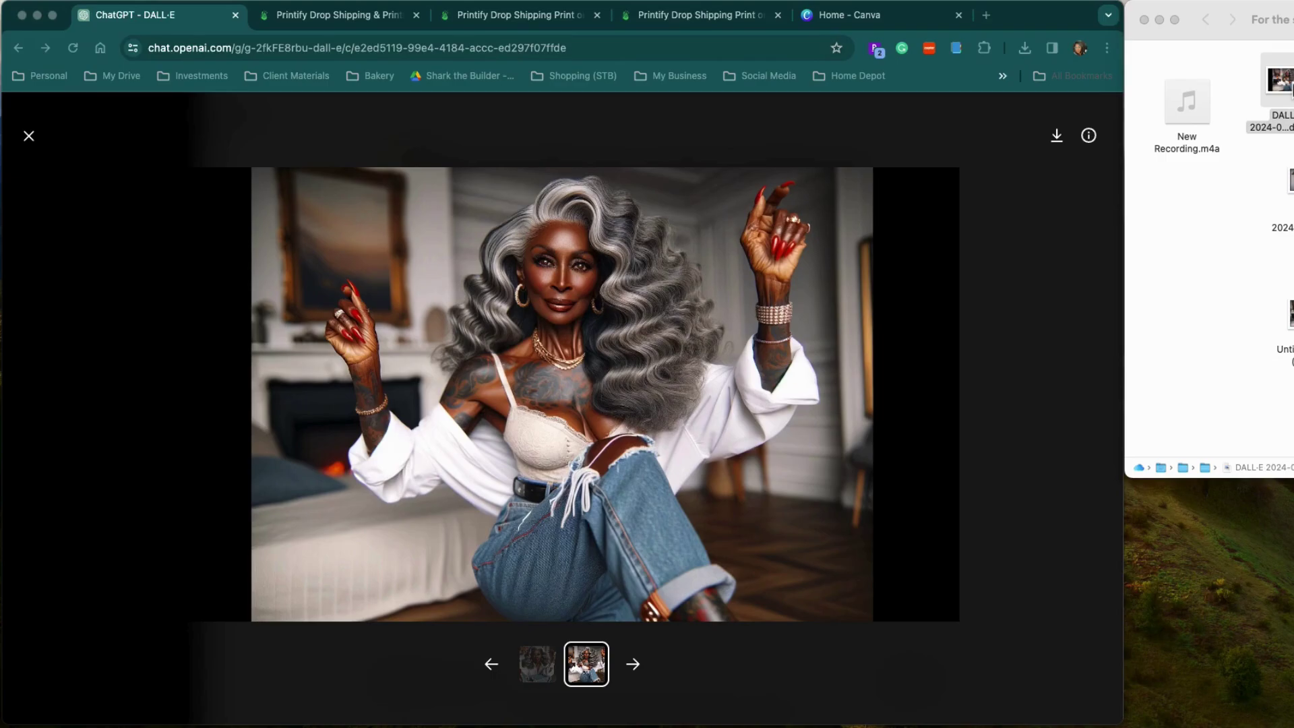
pyautogui.click(1222, 240)
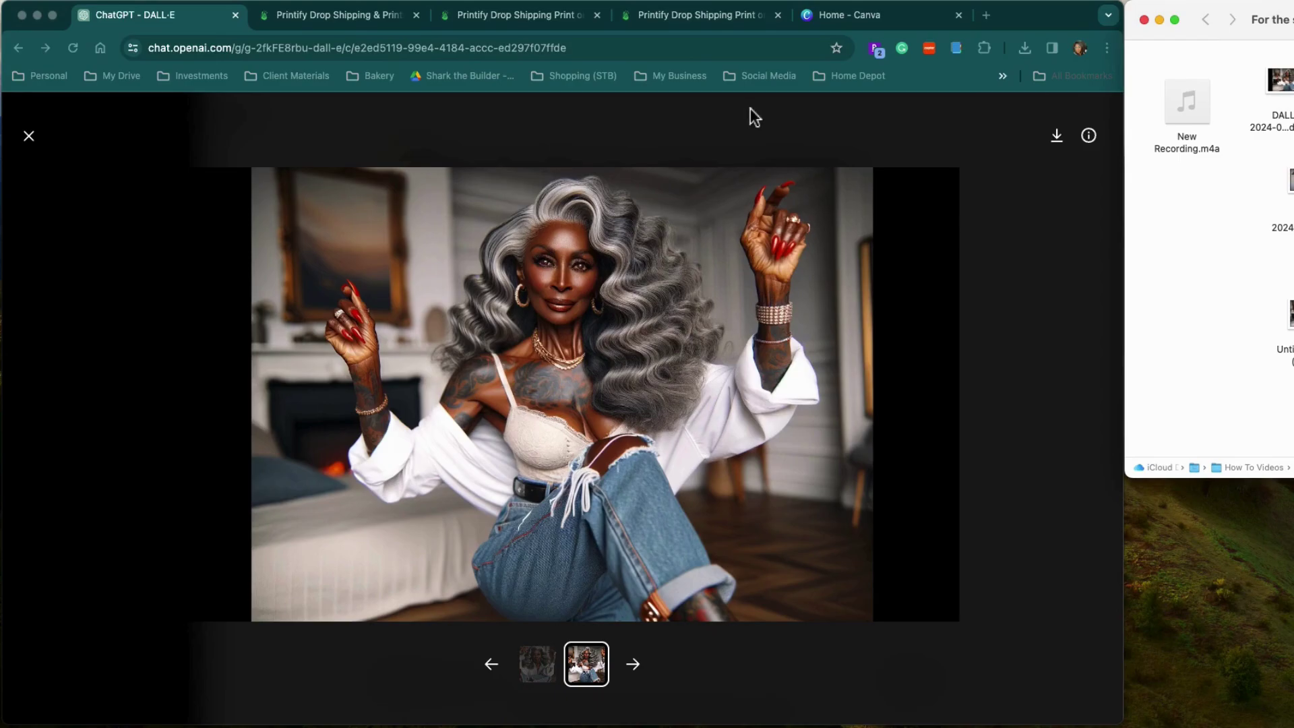
pyautogui.click(337, 15)
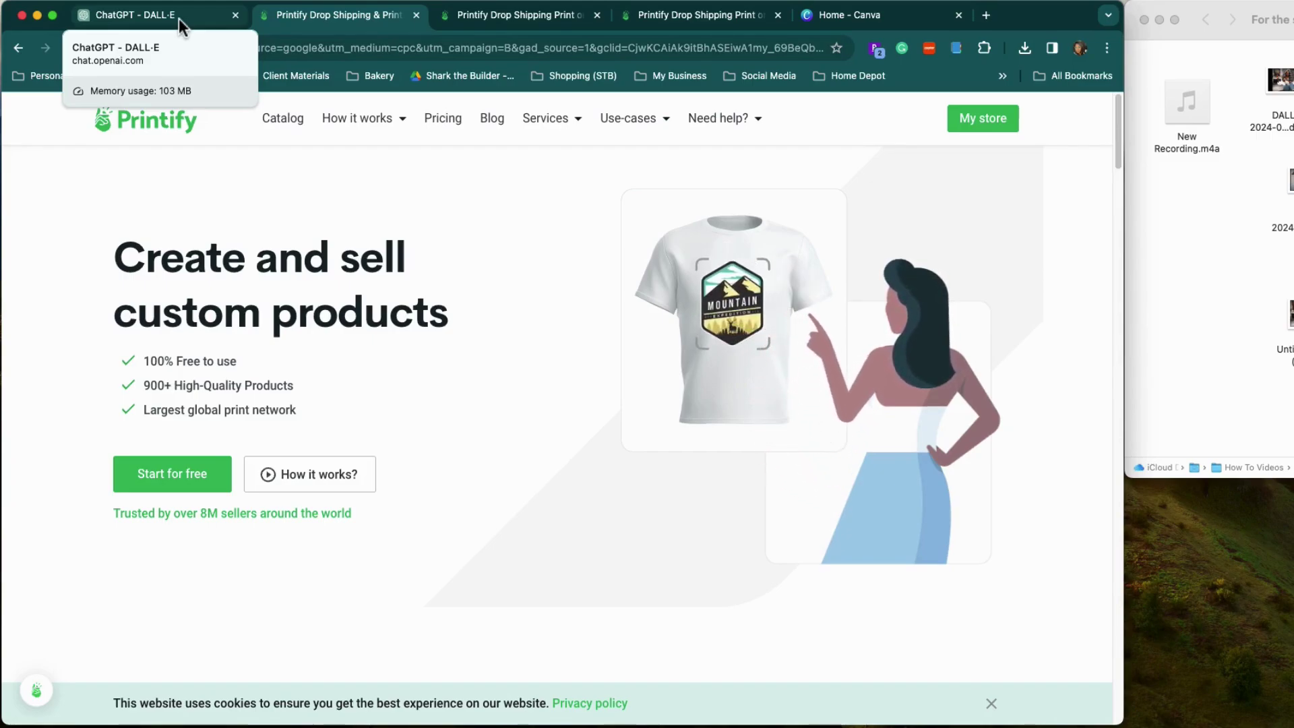
# Step: Open Catalog from Printify's top navigation to show the product categories
pyautogui.moveTo(363, 118)
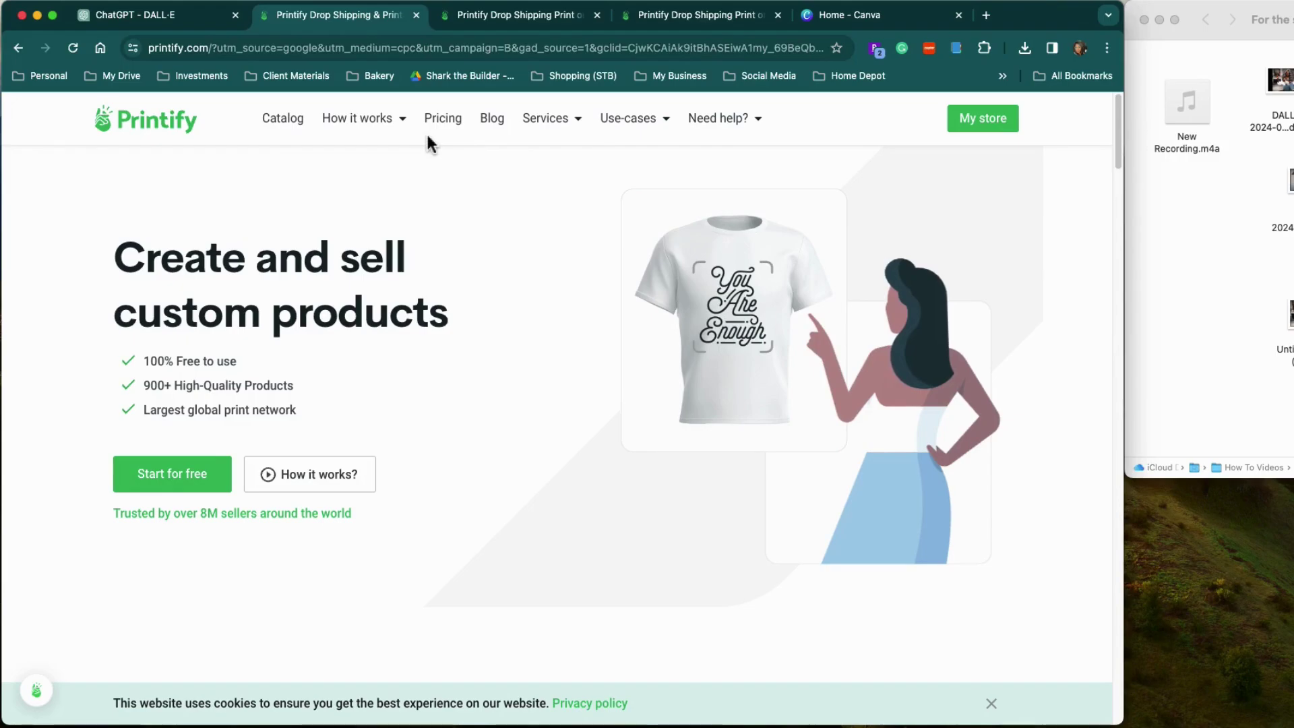
pyautogui.click(296, 128)
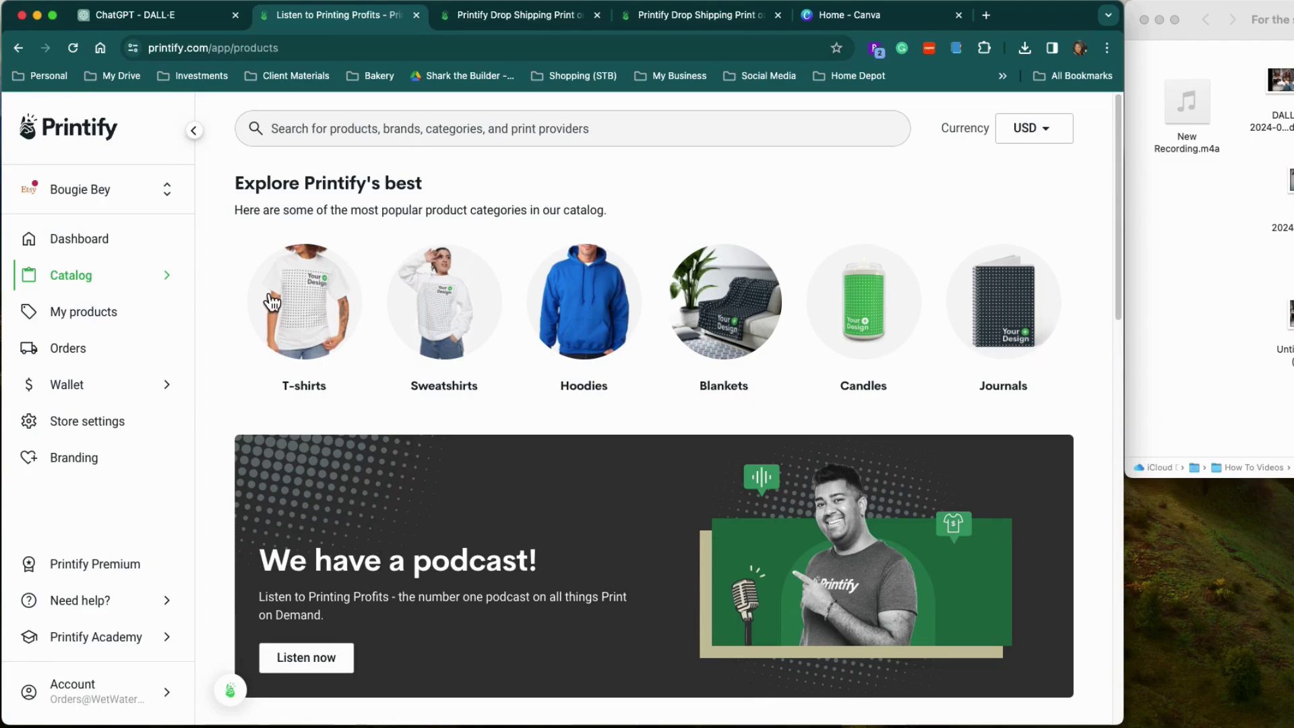
# Step: Search the catalog for 'Canv' and open the Canvas Gallery Wraps product page
pyautogui.moveTo(167, 281)
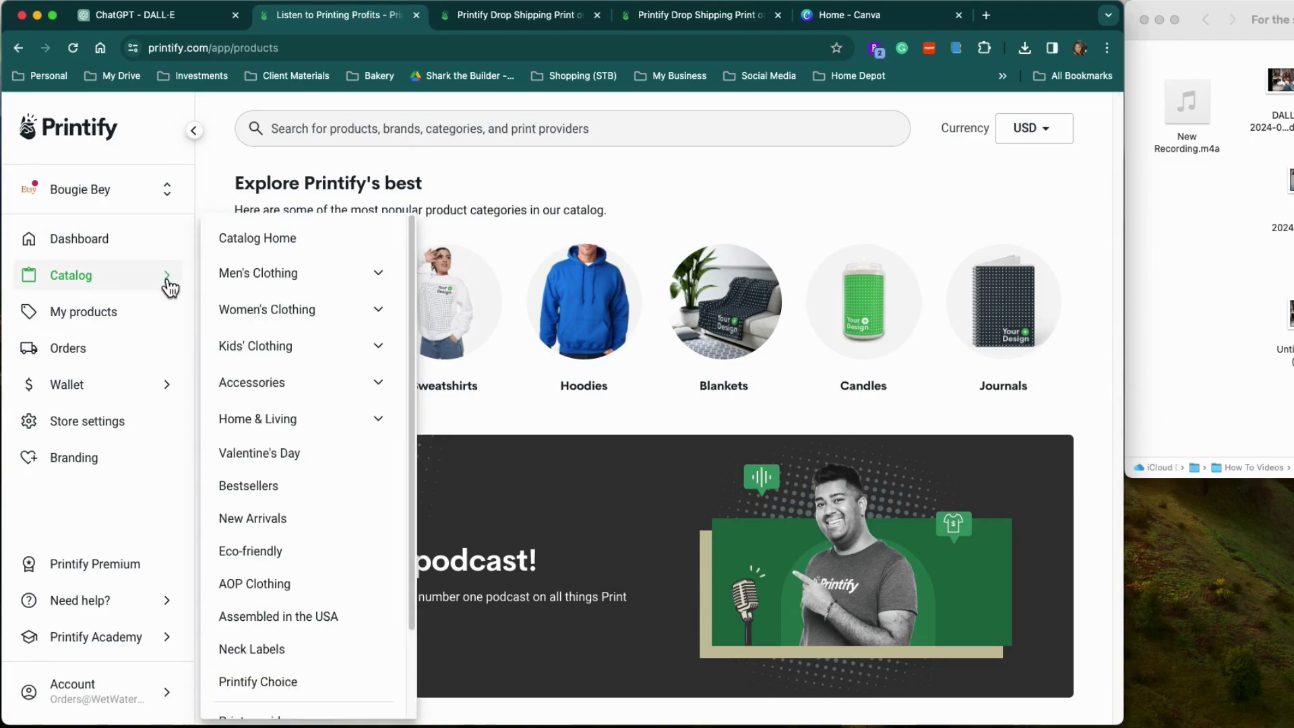
pyautogui.click(289, 425)
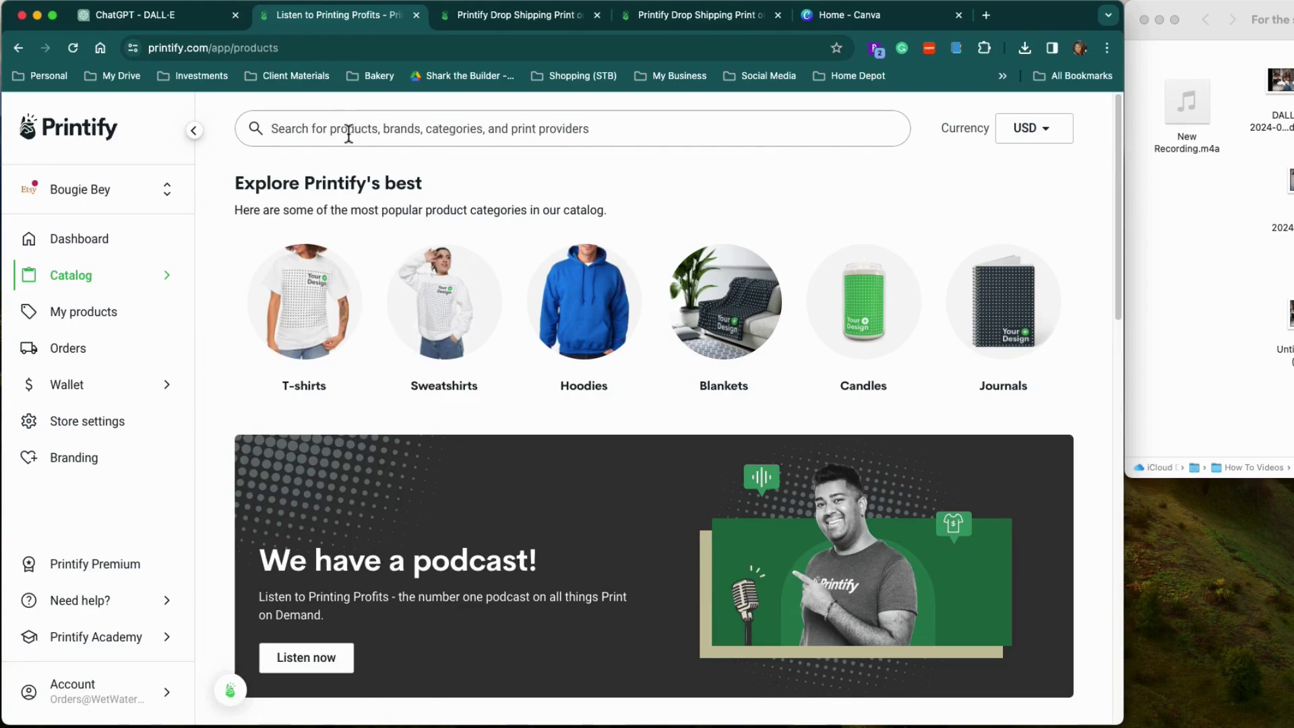
pyautogui.click(406, 134)
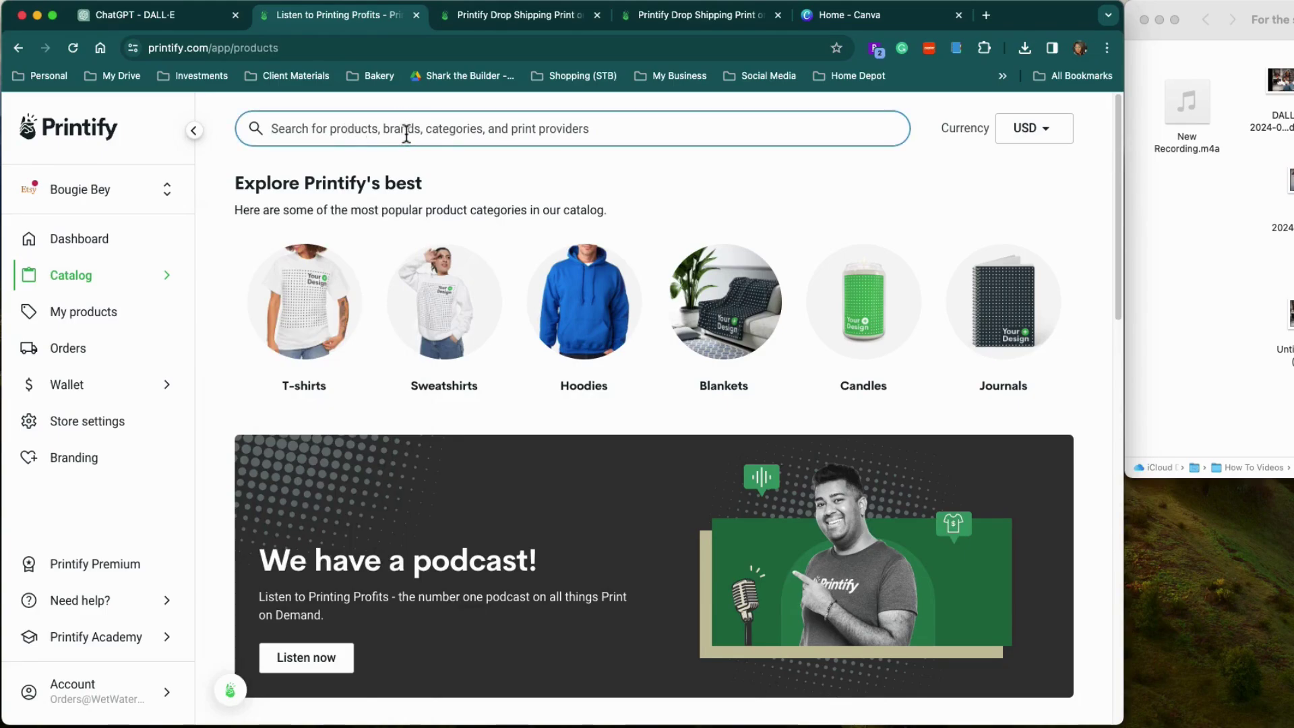
pyautogui.write('Canv')
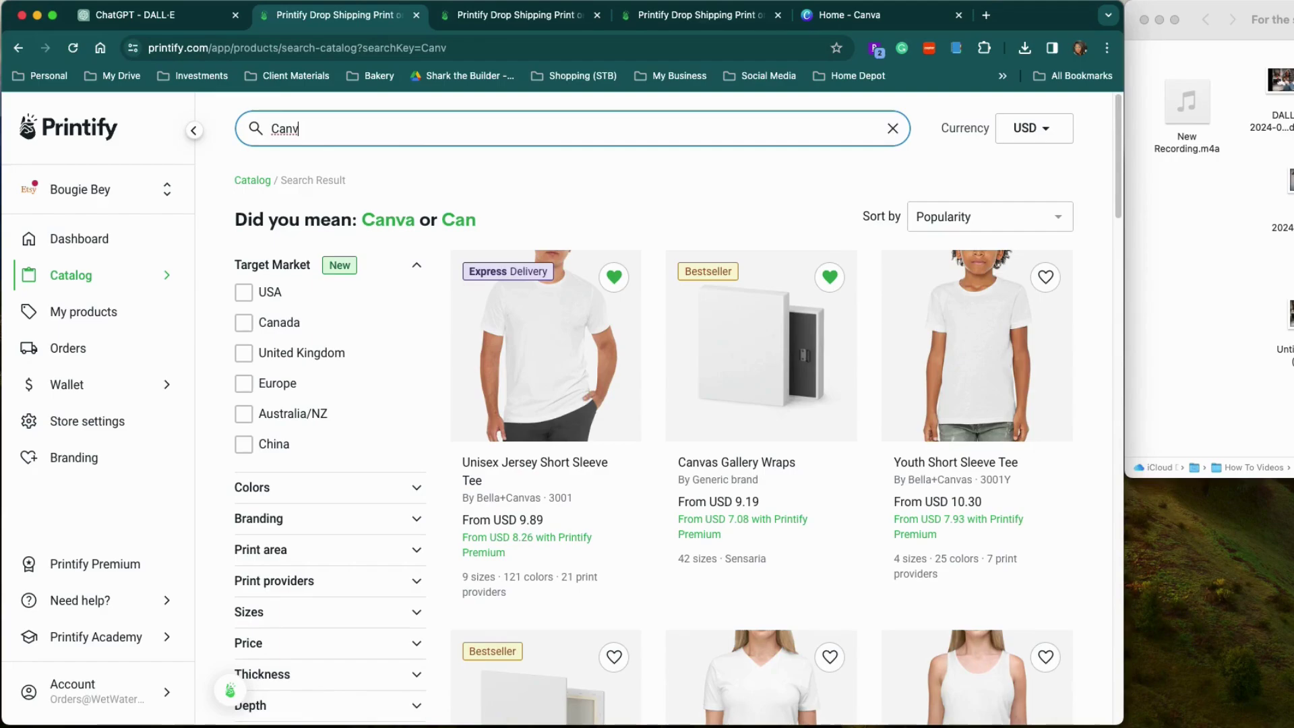
pyautogui.click(788, 610)
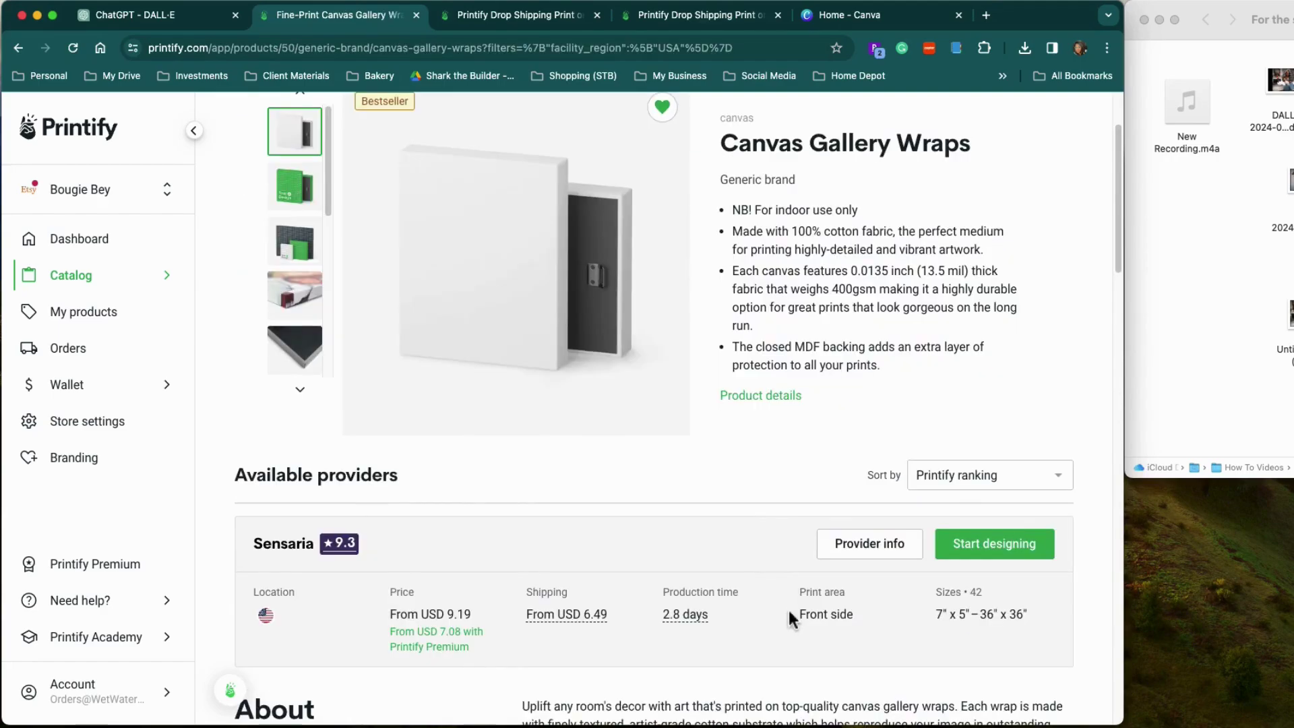
pyautogui.scroll(1, 789, 609)
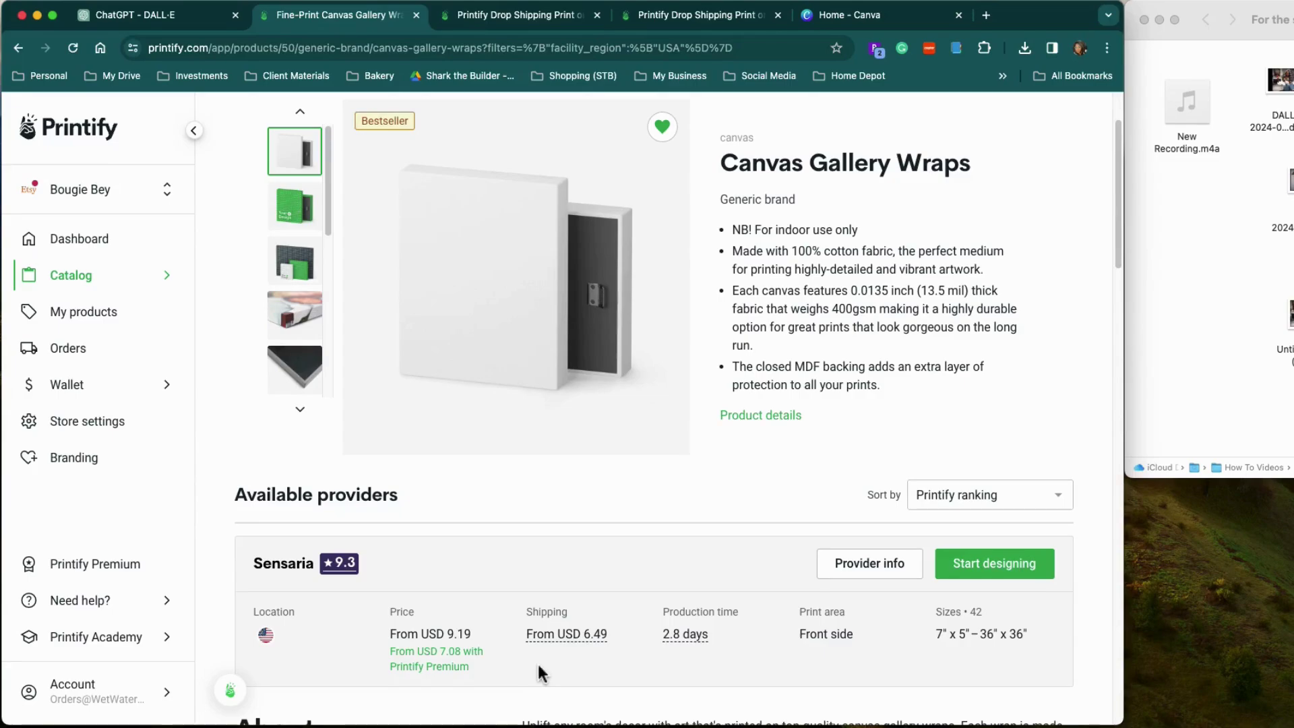
# Step: Start a Sensaria canvas wrap design with the DALL·E portrait uploaded from this device
pyautogui.click(1025, 568)
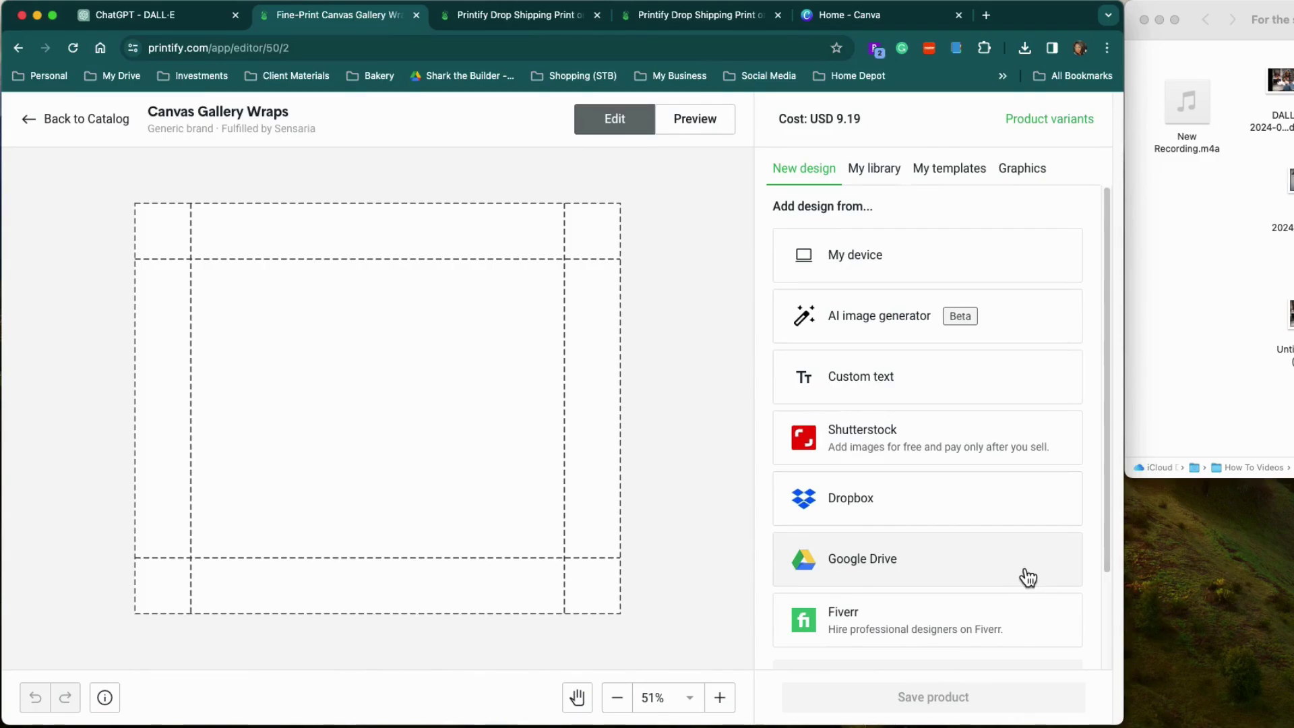
pyautogui.click(847, 256)
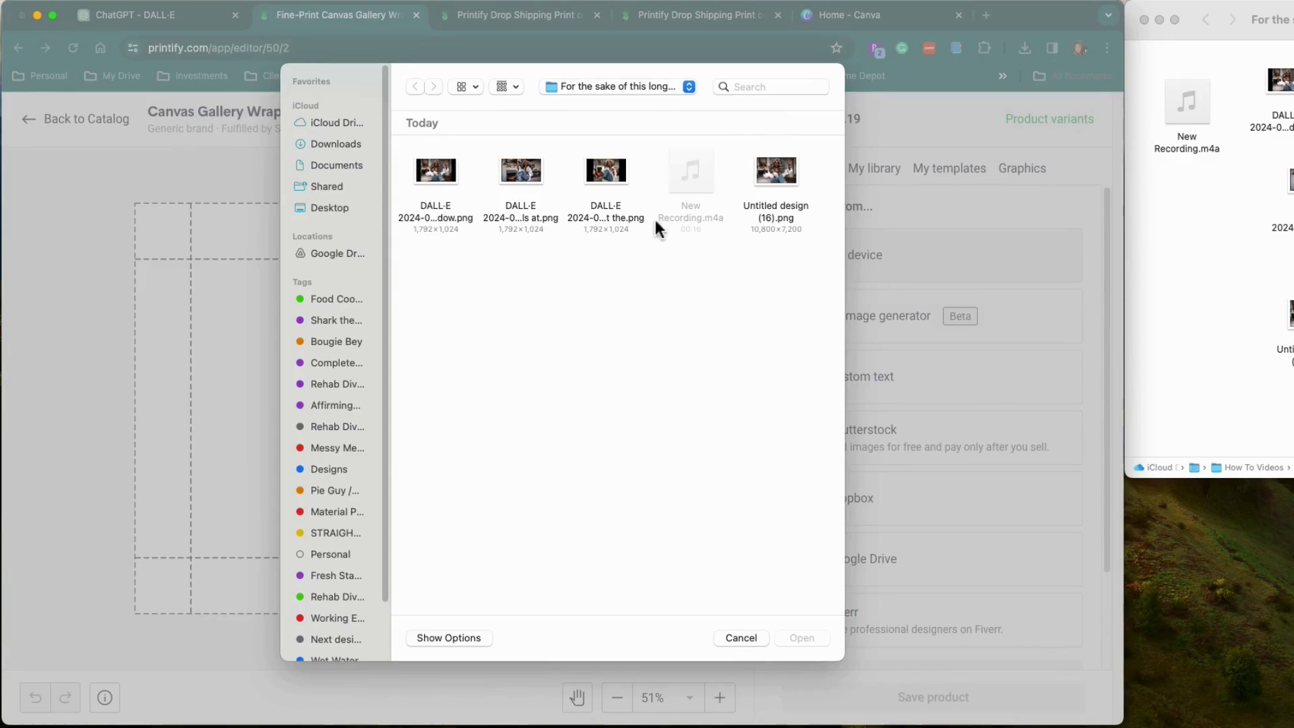
pyautogui.doubleClick(431, 173)
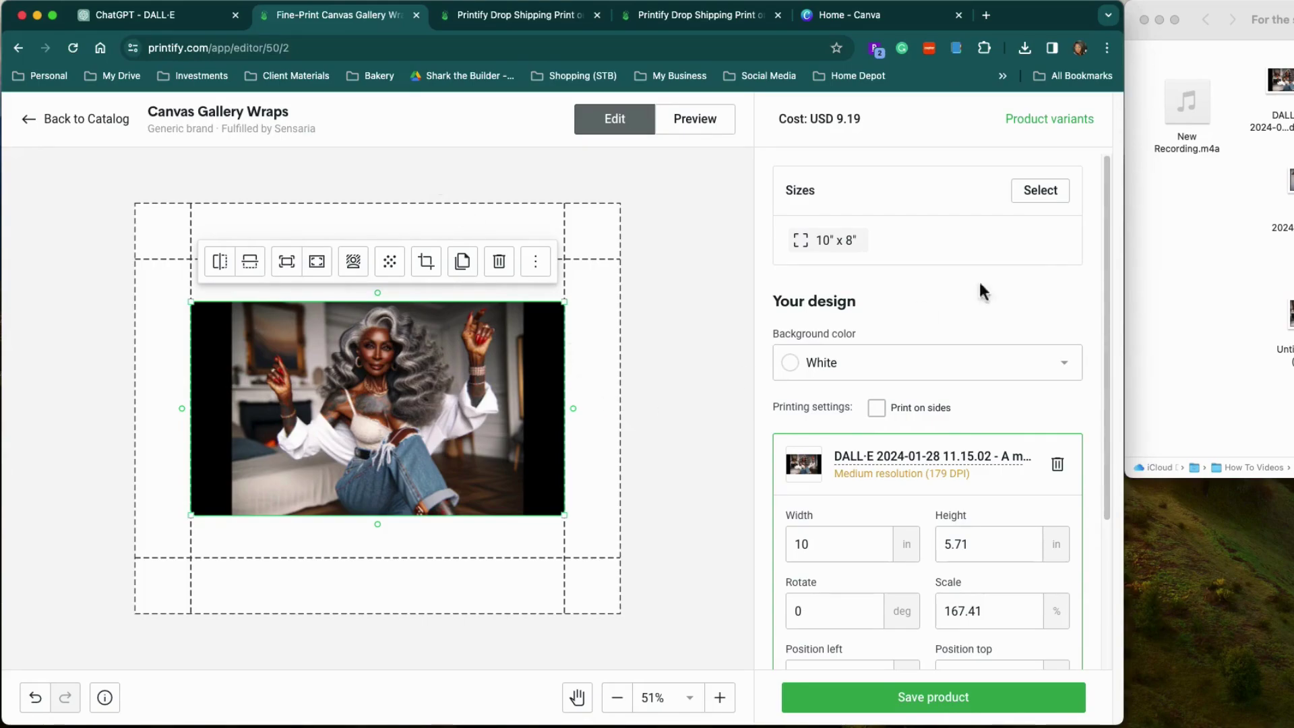
pyautogui.click(1050, 196)
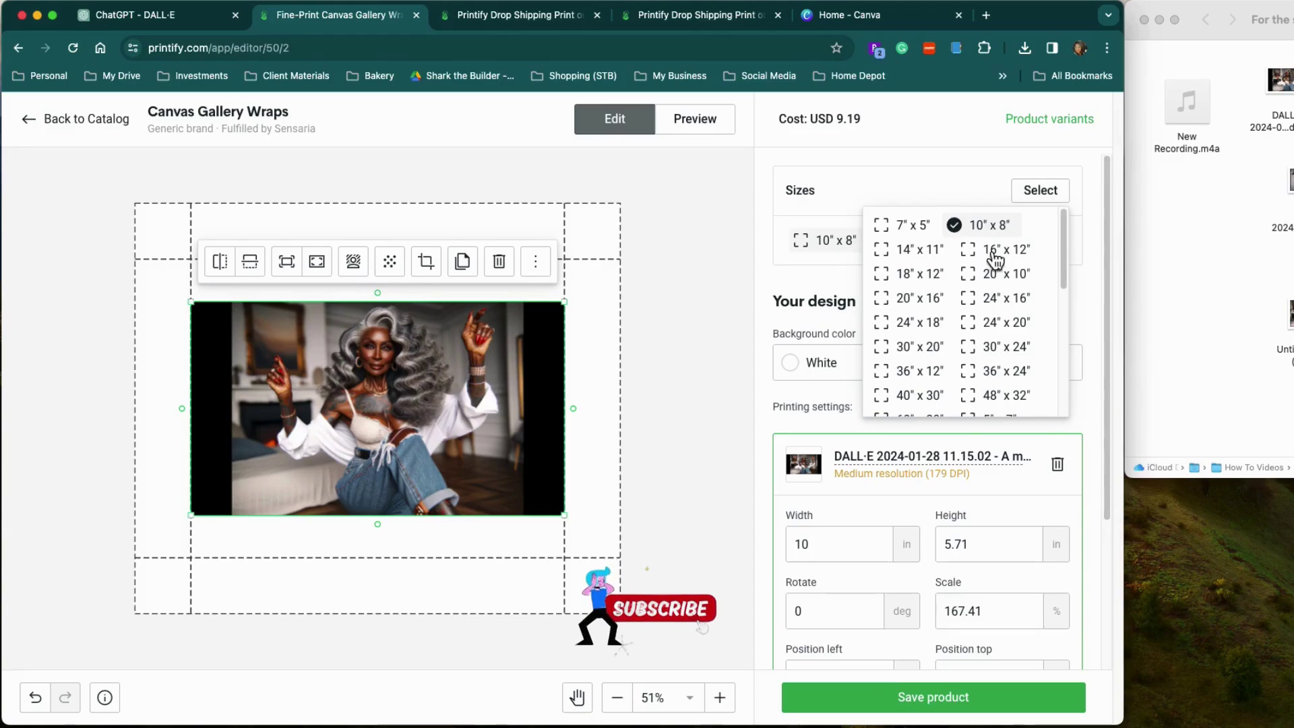
# Step: Add the 36 x 24 in canvas size and remove the 10 x 8 in size
pyautogui.moveTo(960, 229)
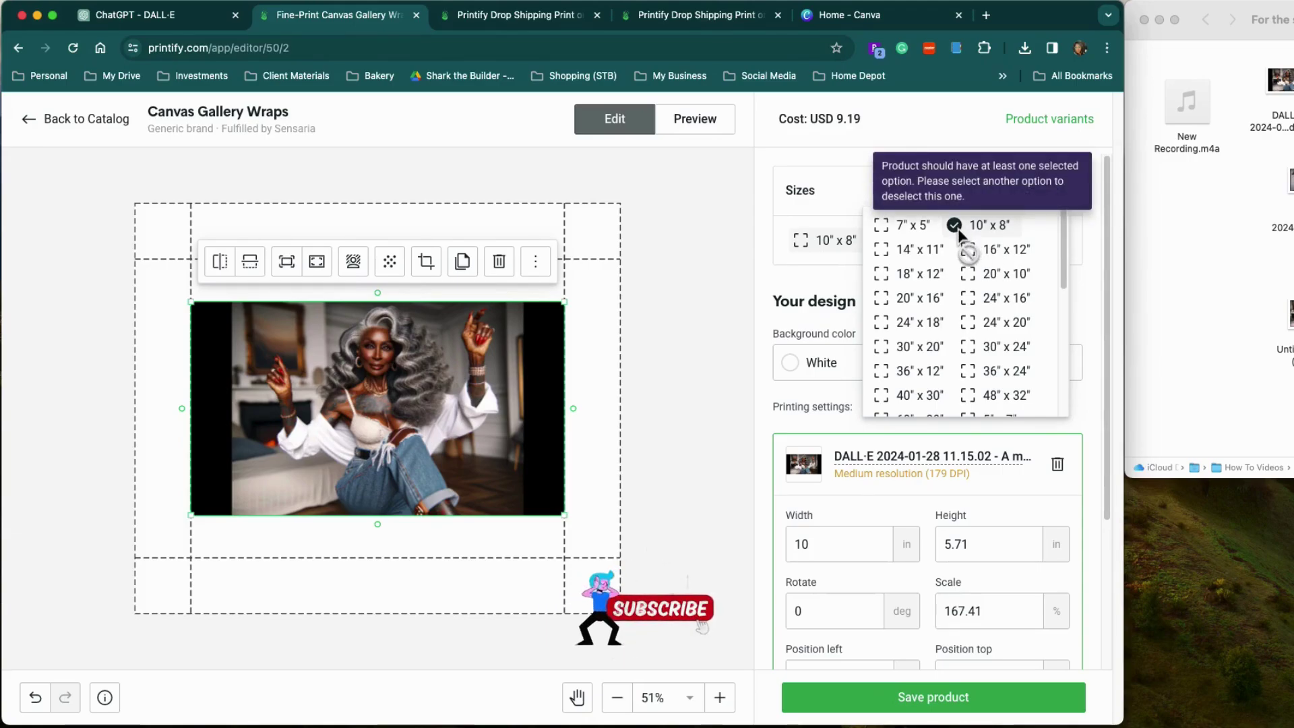
pyautogui.scroll(-1, 1062, 281)
pyautogui.scroll(-1, 1063, 281)
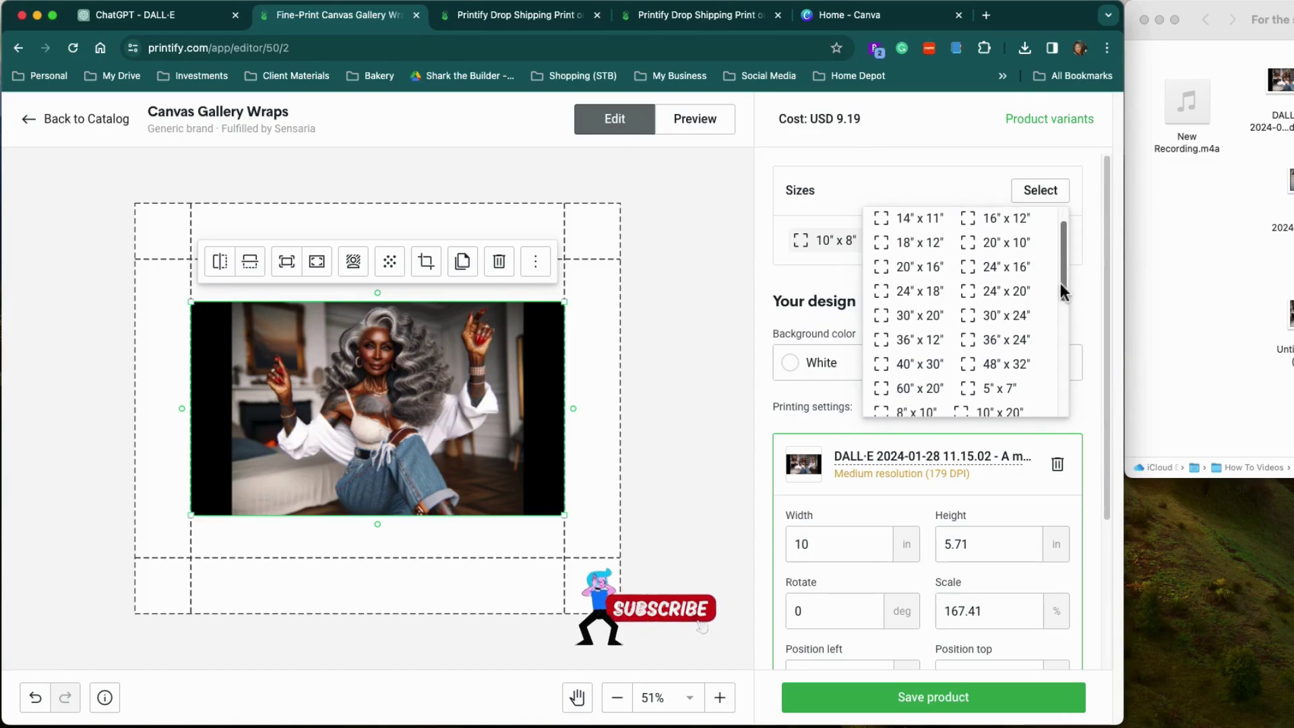
pyautogui.click(970, 335)
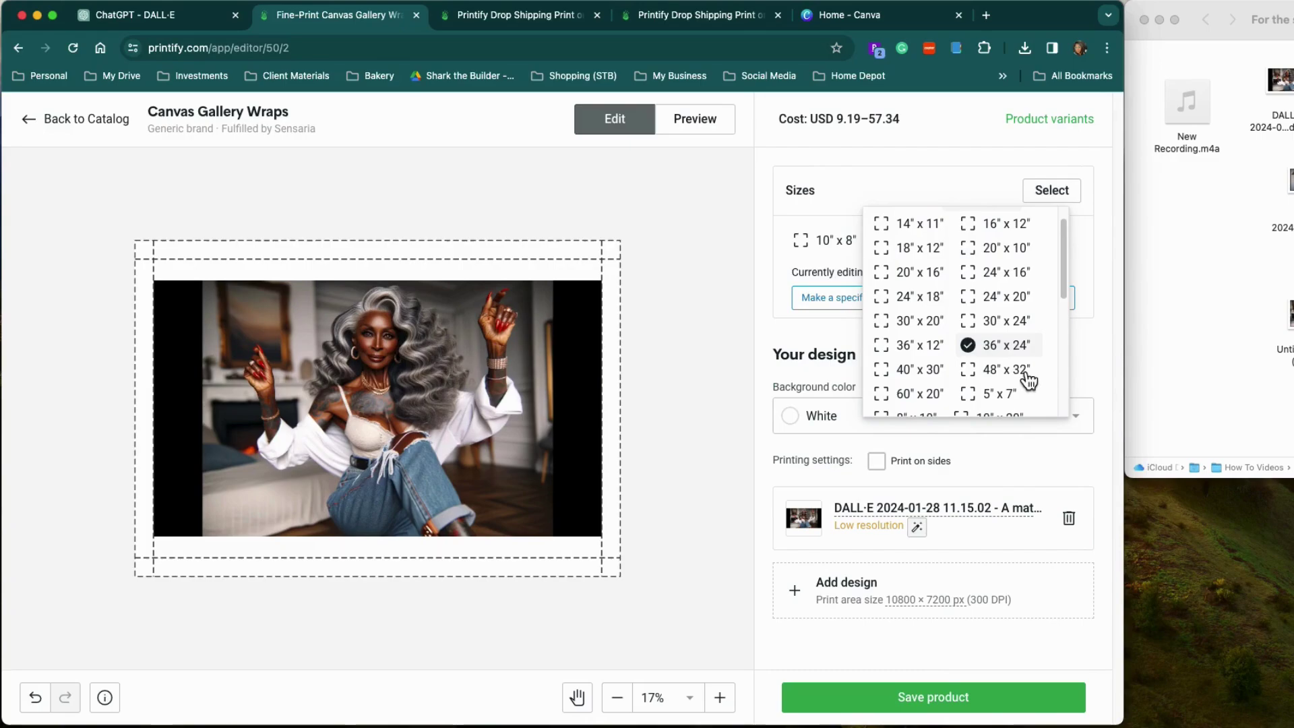
pyautogui.scroll(2, 979, 259)
pyautogui.click(956, 227)
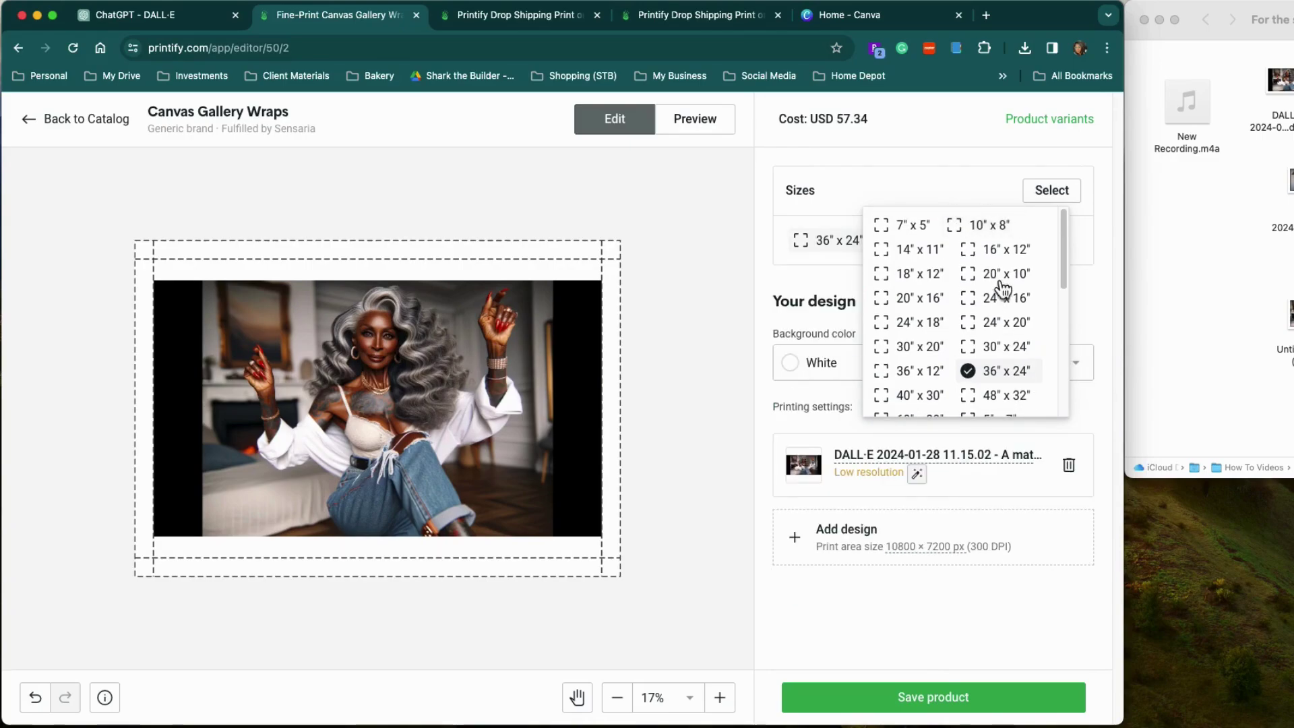
pyautogui.click(956, 189)
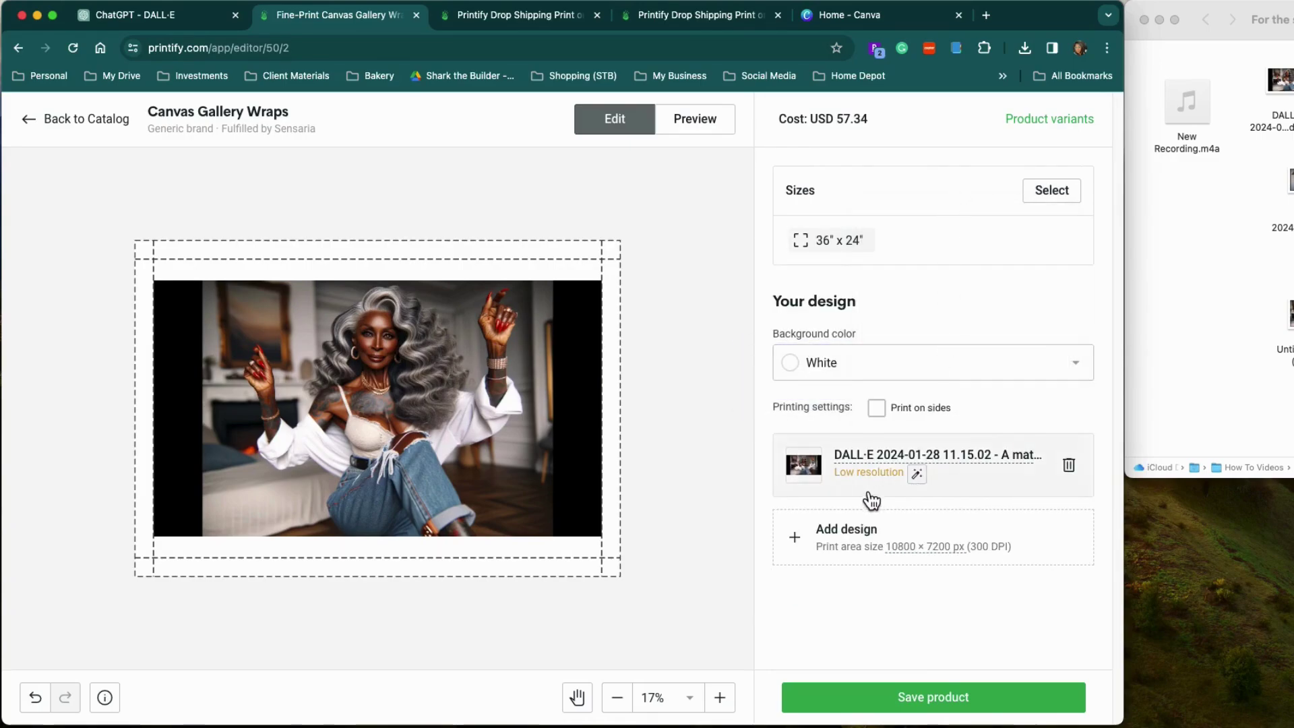
# Step: Enlarge and center the artwork to 46.13 × 26.36 in, then go to the Canva tab
pyautogui.click(505, 423)
pyautogui.moveTo(504, 422); pyautogui.dragTo(504, 402)
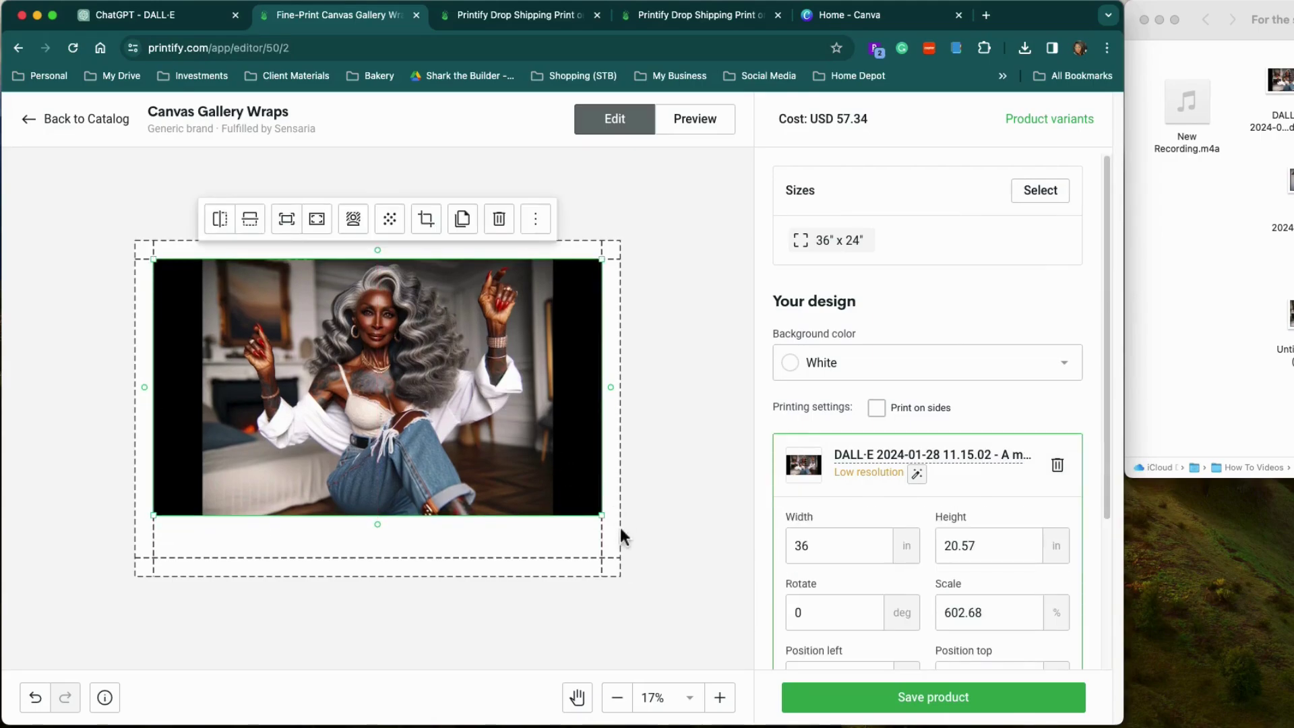
pyautogui.moveTo(601, 518); pyautogui.dragTo(722, 582)
pyautogui.moveTo(488, 439); pyautogui.dragTo(425, 432)
pyautogui.moveTo(660, 253); pyautogui.dragTo(665, 249)
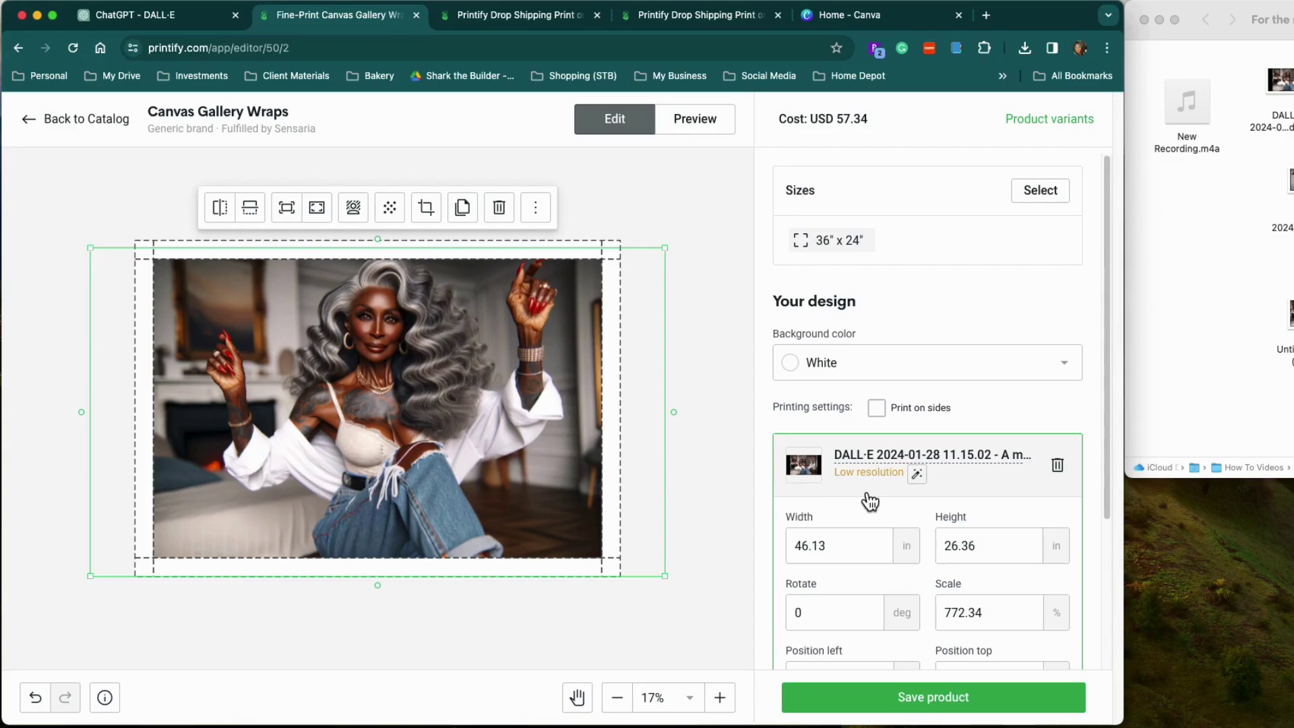
pyautogui.click(860, 18)
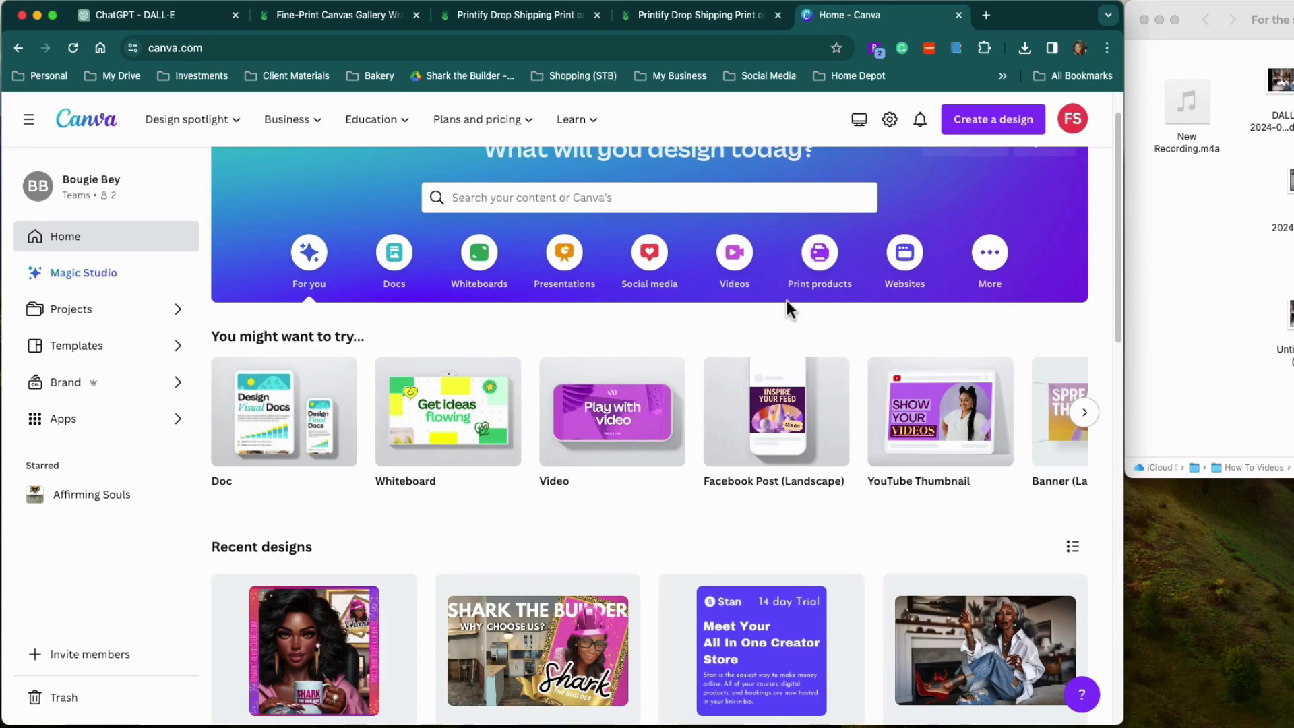
# Step: Create a Canva custom-size design in inches with width 36 and height 24
pyautogui.click(999, 134)
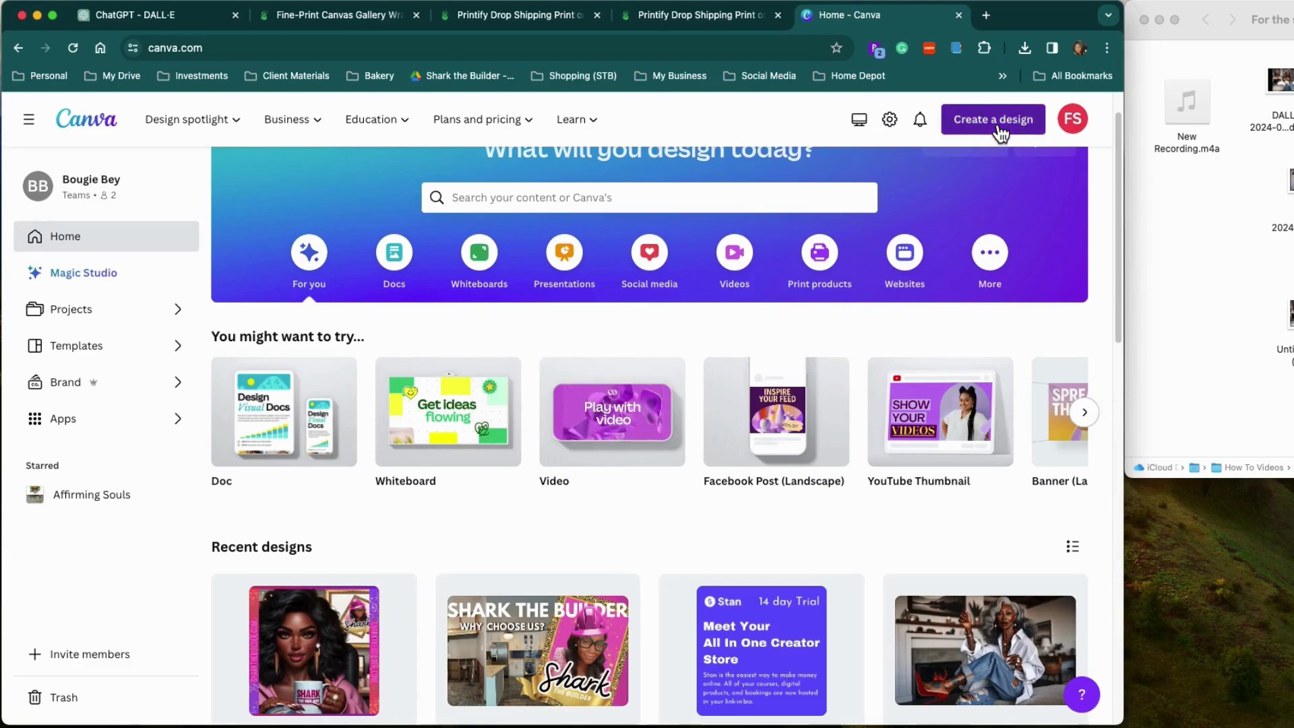
pyautogui.click(811, 584)
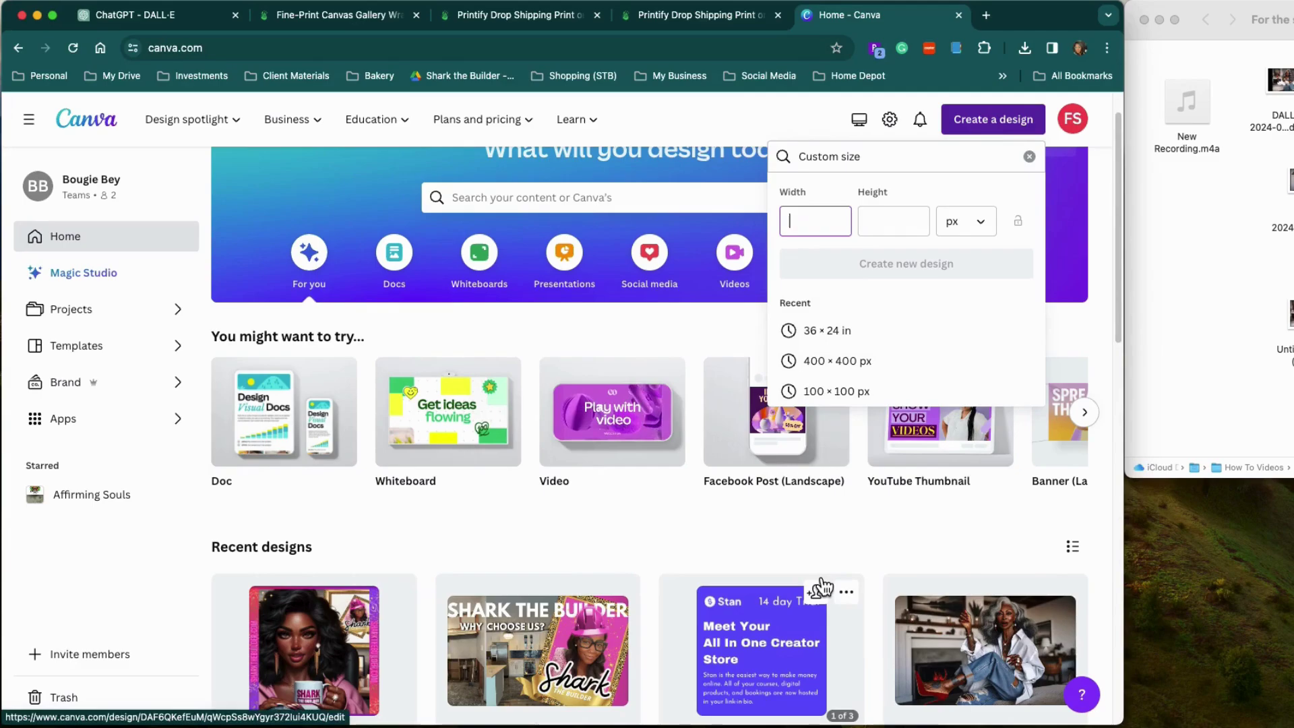
pyautogui.click(984, 229)
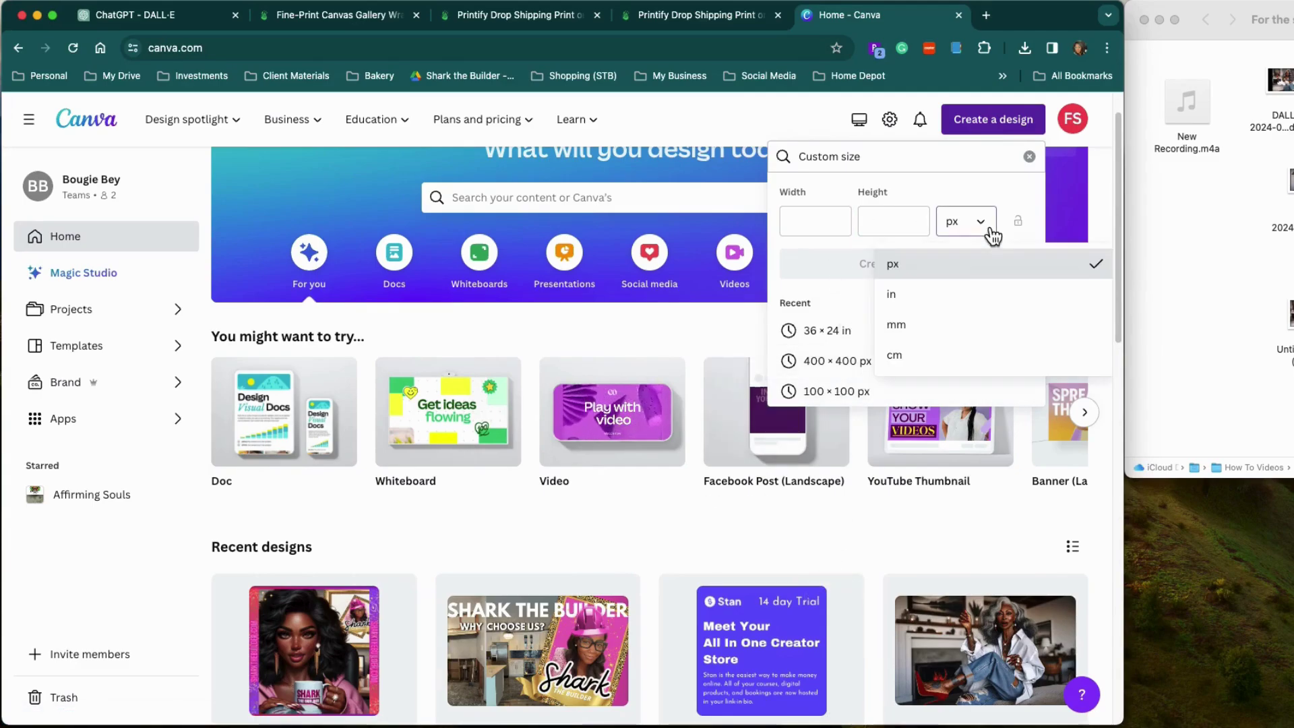
pyautogui.click(923, 298)
pyautogui.click(824, 228)
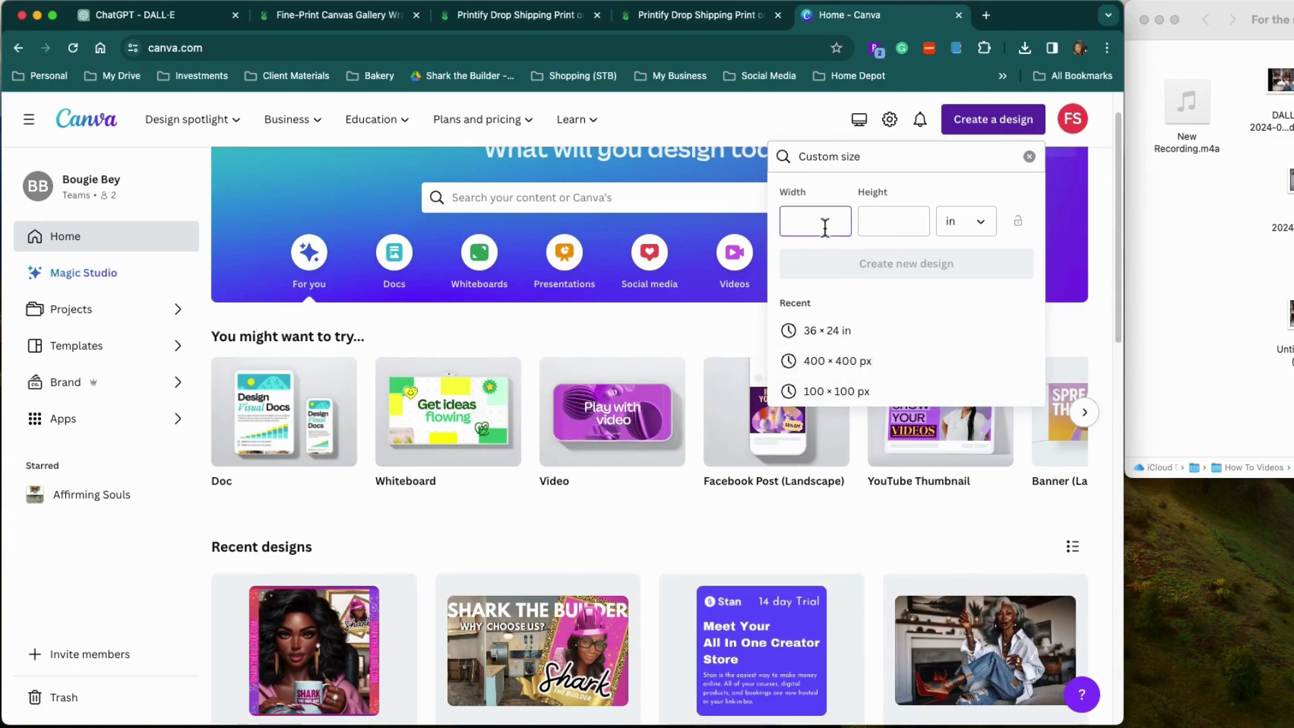
pyautogui.write('36')
pyautogui.click(893, 228)
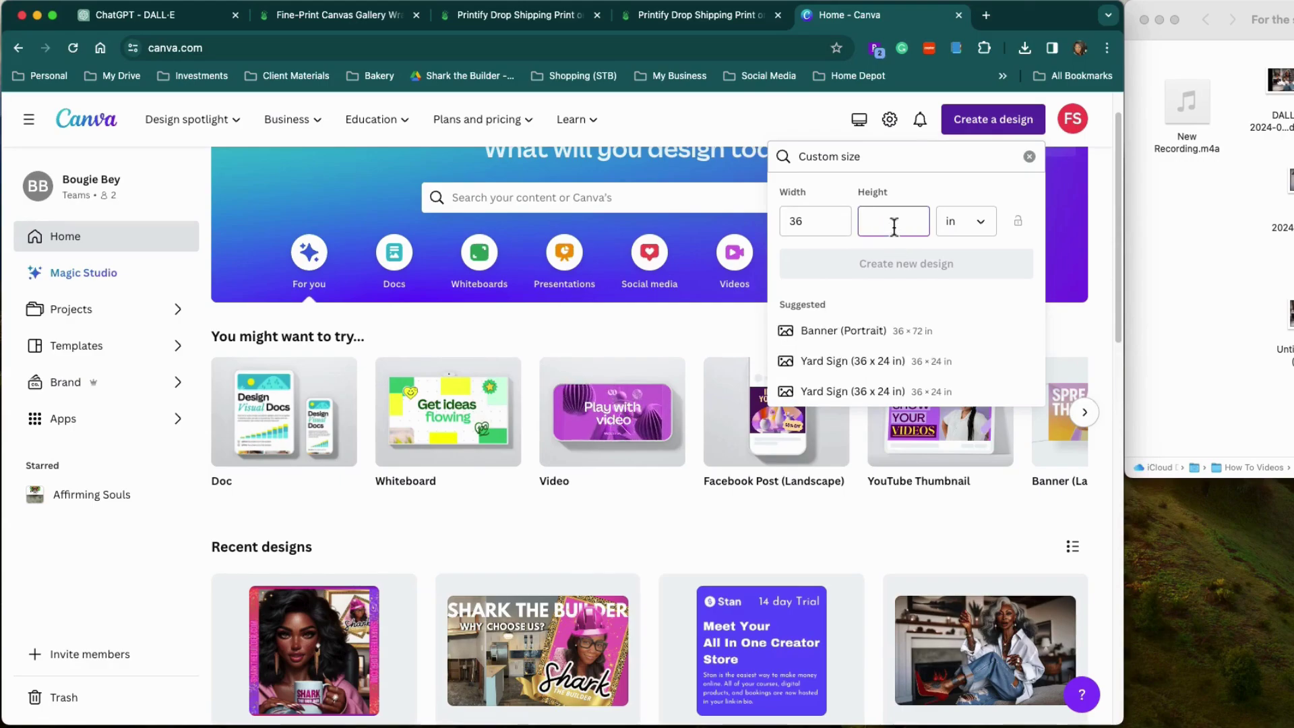
pyautogui.write('24')
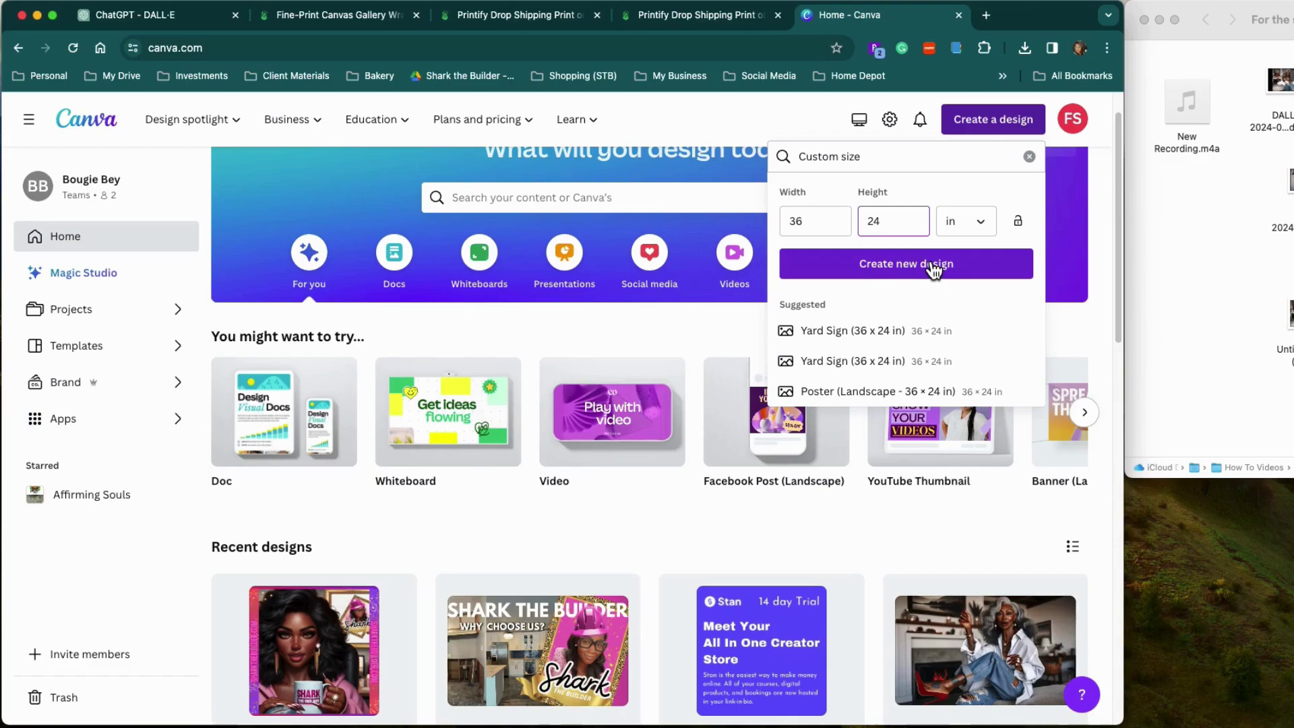
pyautogui.click(934, 275)
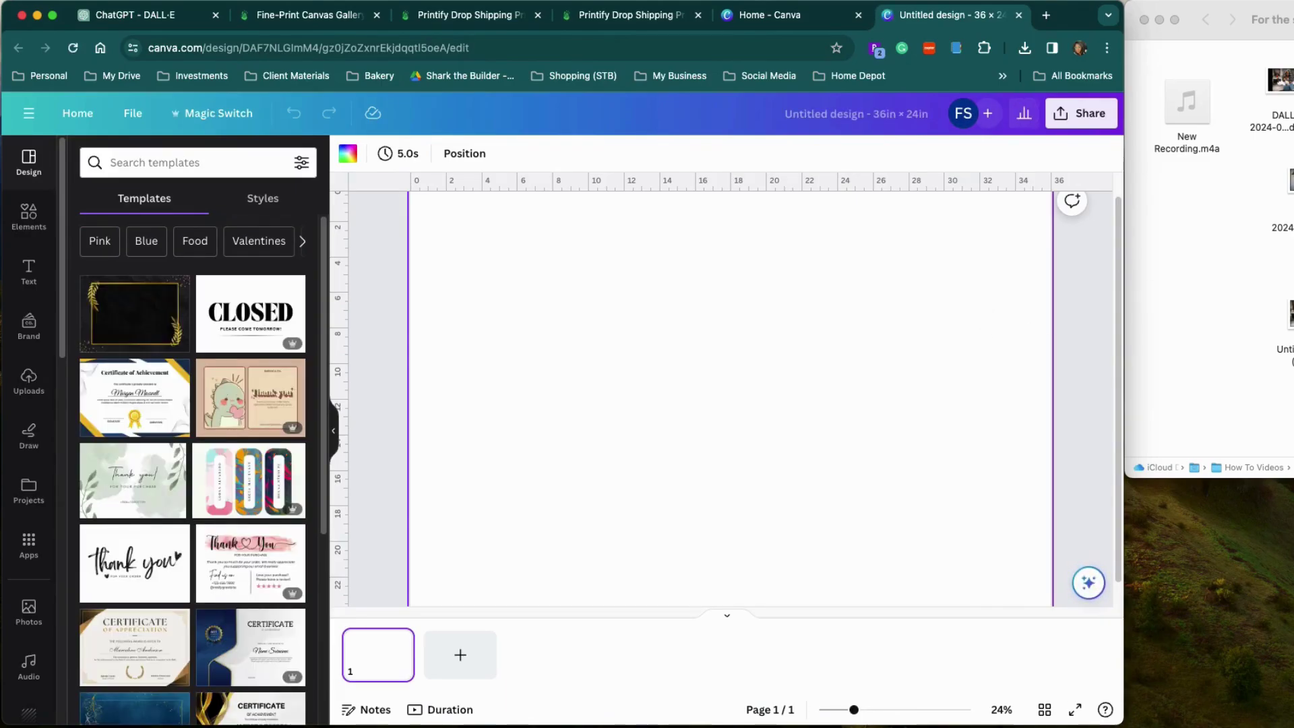
# Step: Drop the DALL·E image onto the page, trim its black side strips, and snap it top-left
pyautogui.moveTo(1278, 81); pyautogui.dragTo(710, 310)
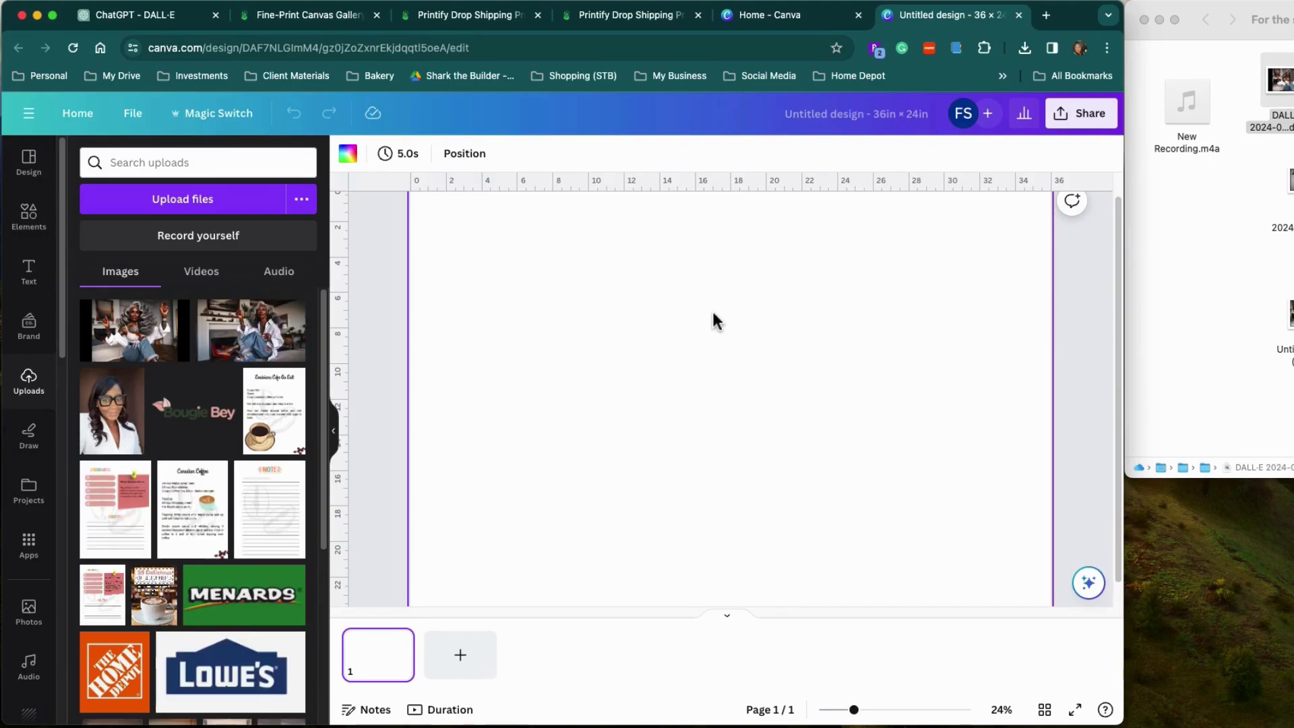
pyautogui.moveTo(747, 359); pyautogui.dragTo(664, 305)
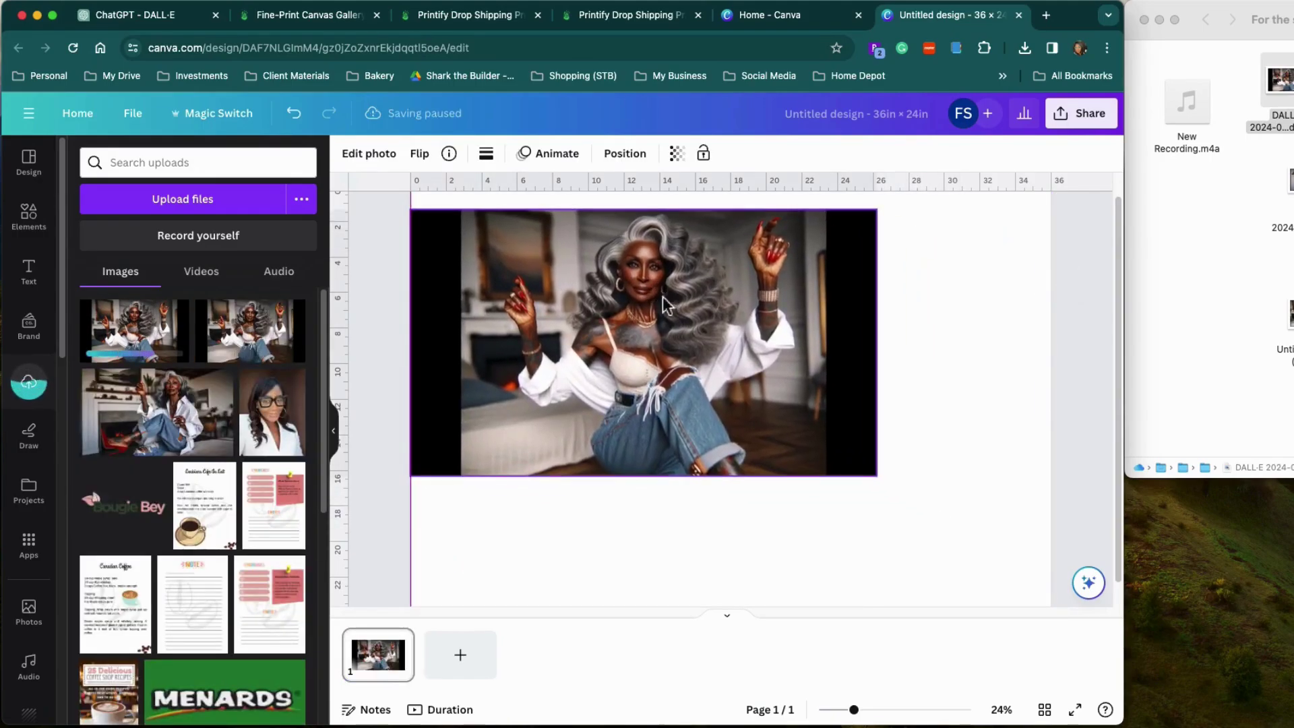
pyautogui.moveTo(877, 364); pyautogui.dragTo(826, 363)
pyautogui.moveTo(416, 369); pyautogui.dragTo(460, 369)
pyautogui.moveTo(764, 409); pyautogui.dragTo(712, 385)
# Step: Enlarge the photo to cover the 36 × 24 in page and open it for cropping
pyautogui.scroll(-2, 800, 405)
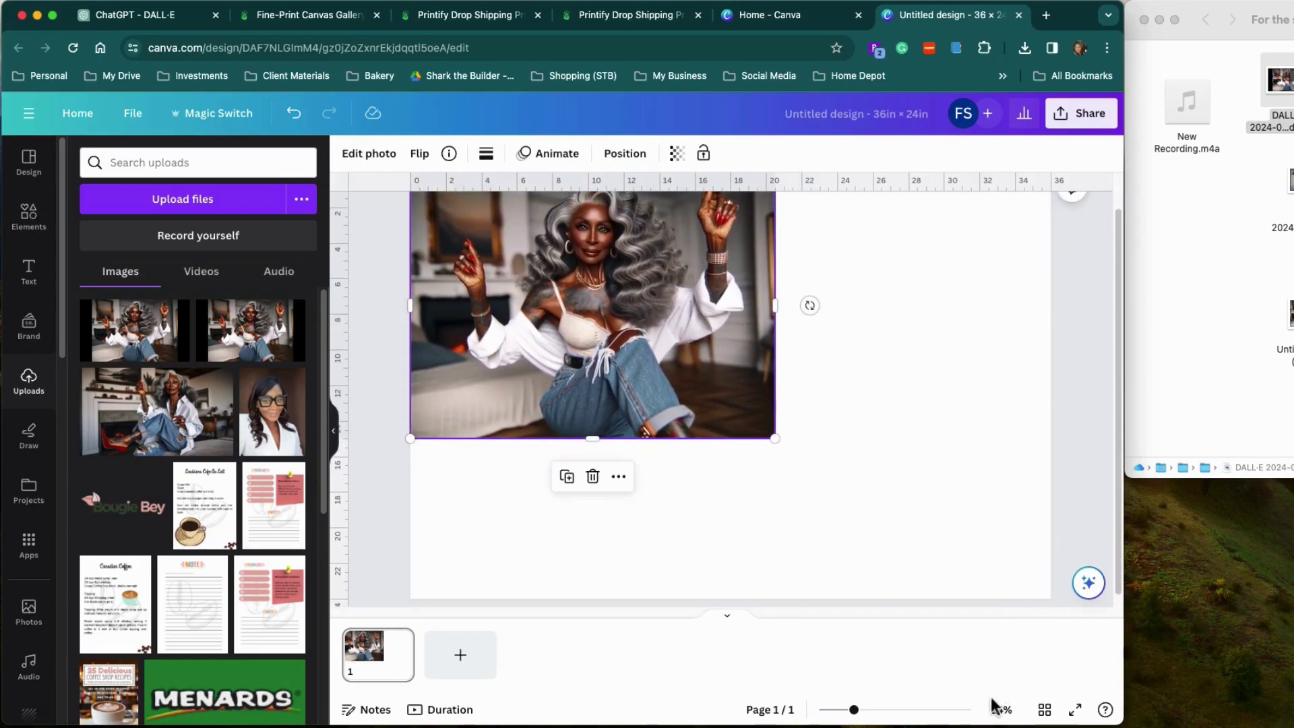
pyautogui.moveTo(855, 711); pyautogui.dragTo(852, 710)
pyautogui.moveTo(778, 448); pyautogui.dragTo(1091, 588)
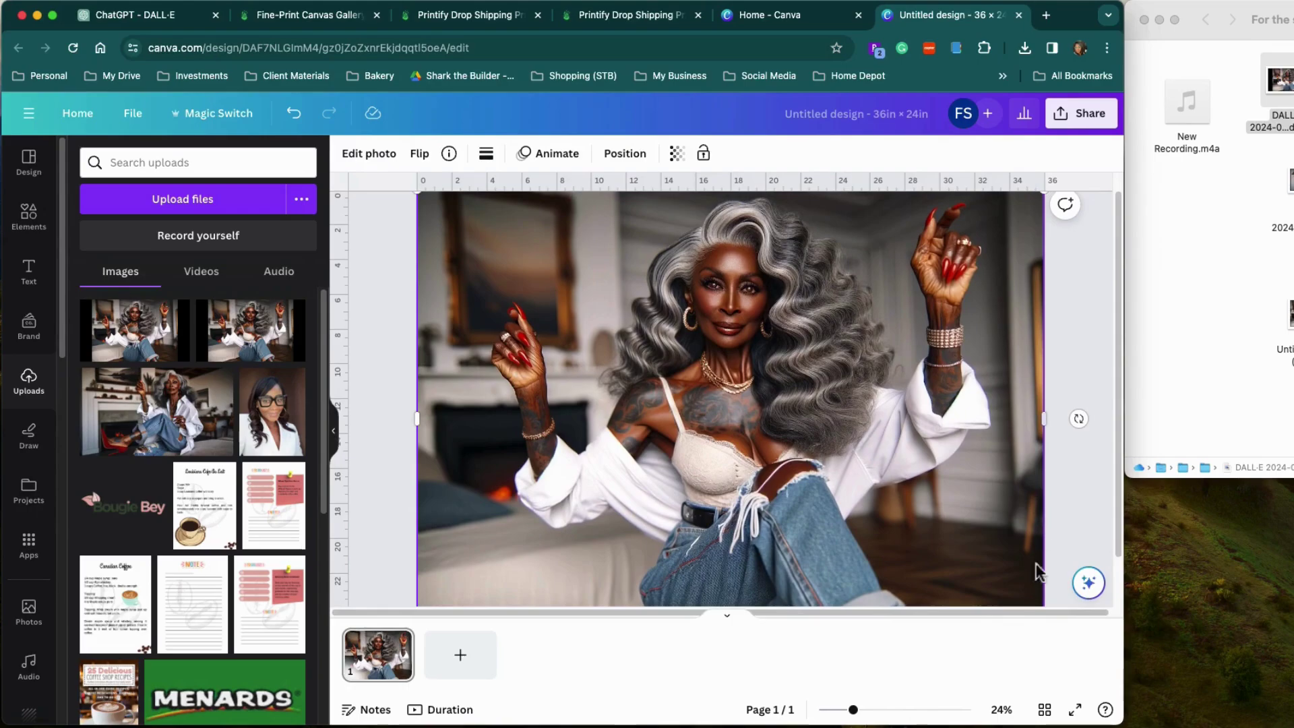
pyautogui.moveTo(853, 711); pyautogui.dragTo(847, 711)
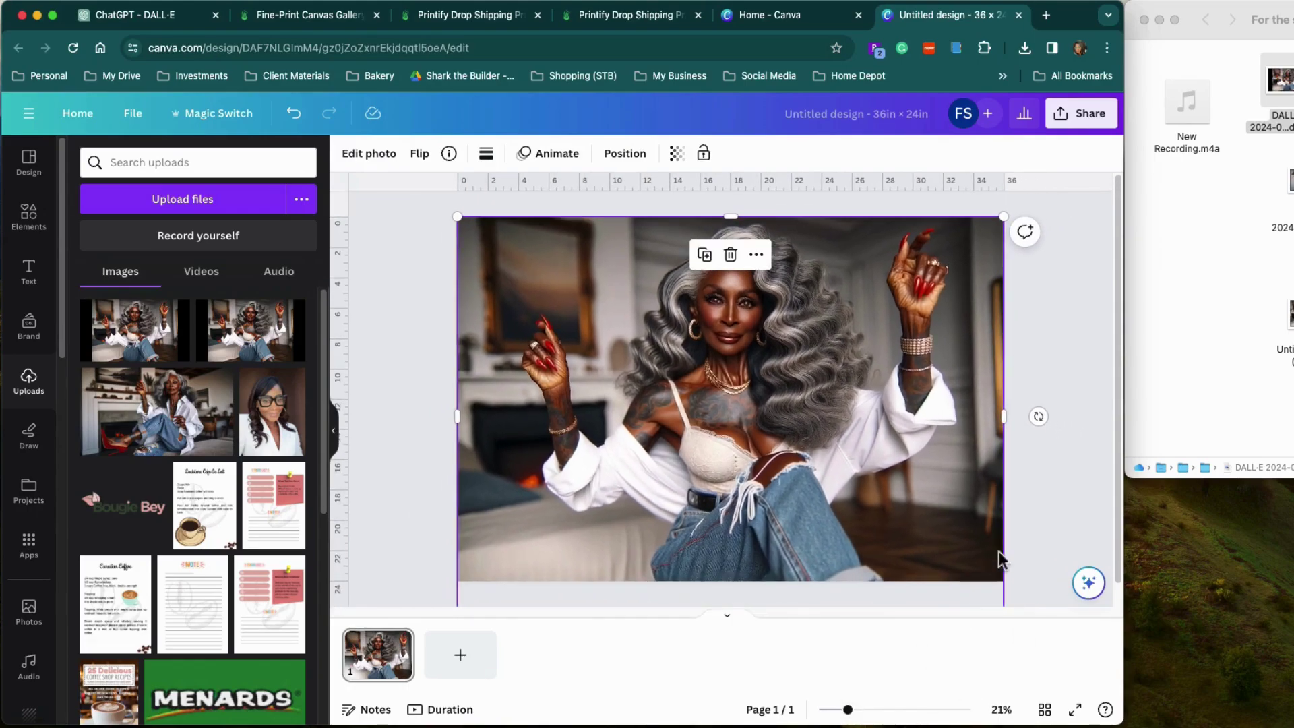
pyautogui.click(1052, 545)
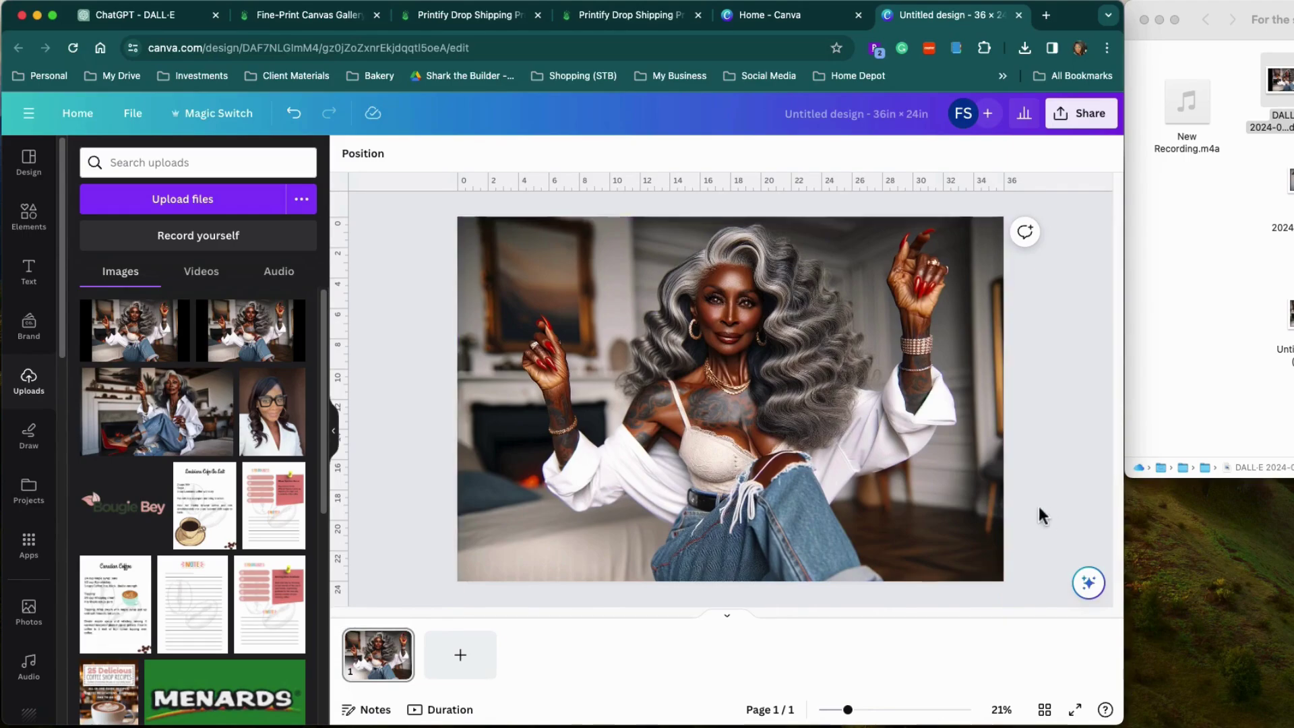
pyautogui.doubleClick(920, 495)
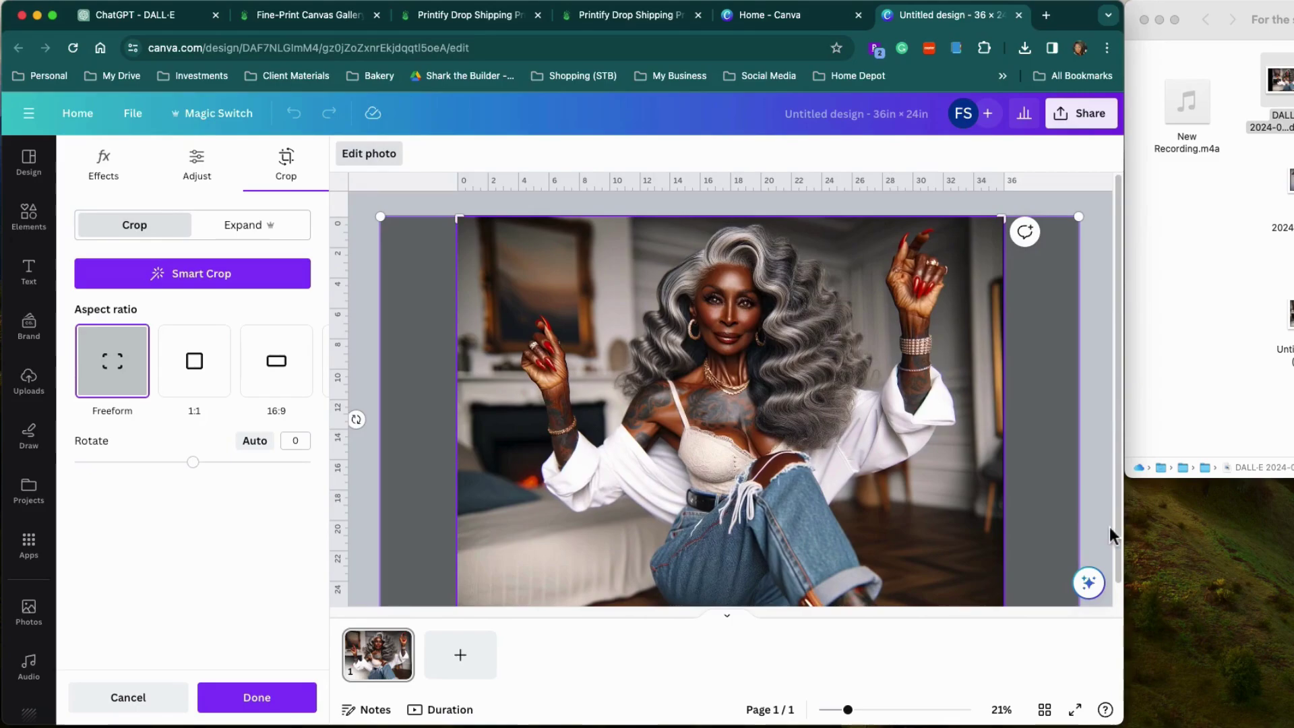
# Step: Reposition the crop so the portrait fills the page edge to edge, and apply it
pyautogui.scroll(-2, 1046, 525)
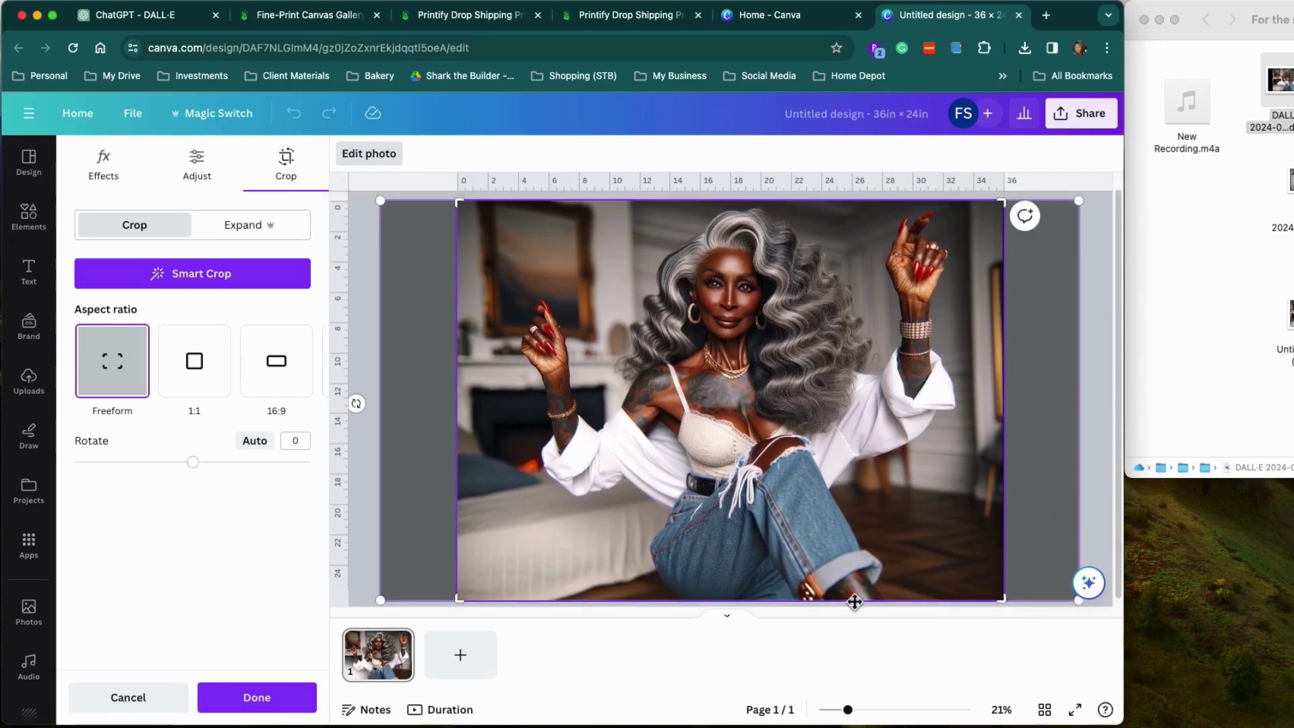
pyautogui.scroll(1, 1020, 548)
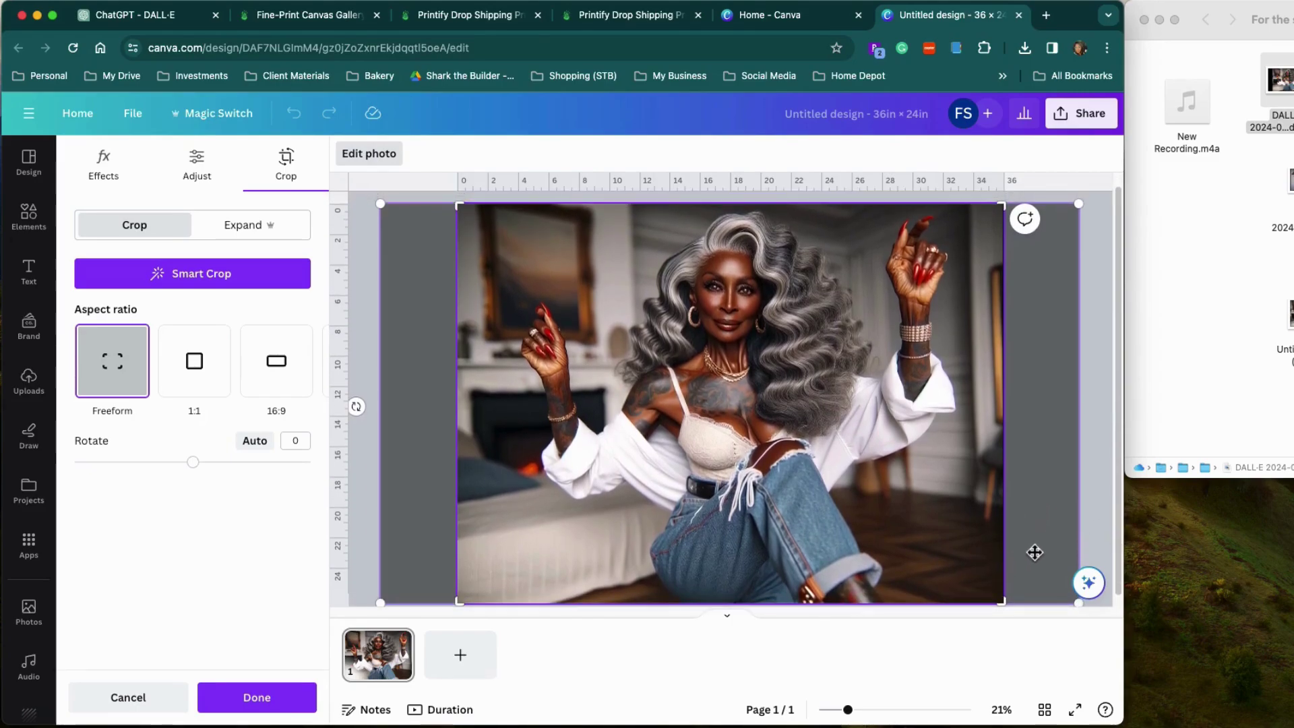
pyautogui.click(1092, 542)
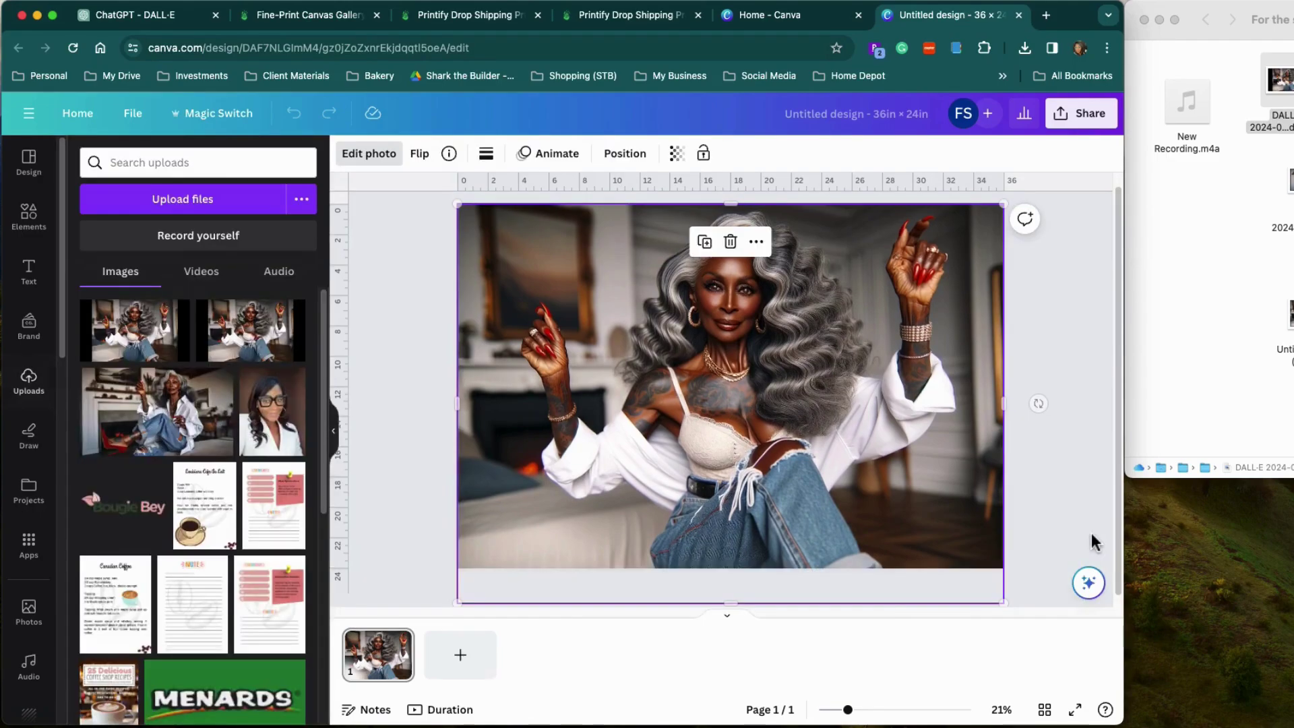
pyautogui.click(1042, 552)
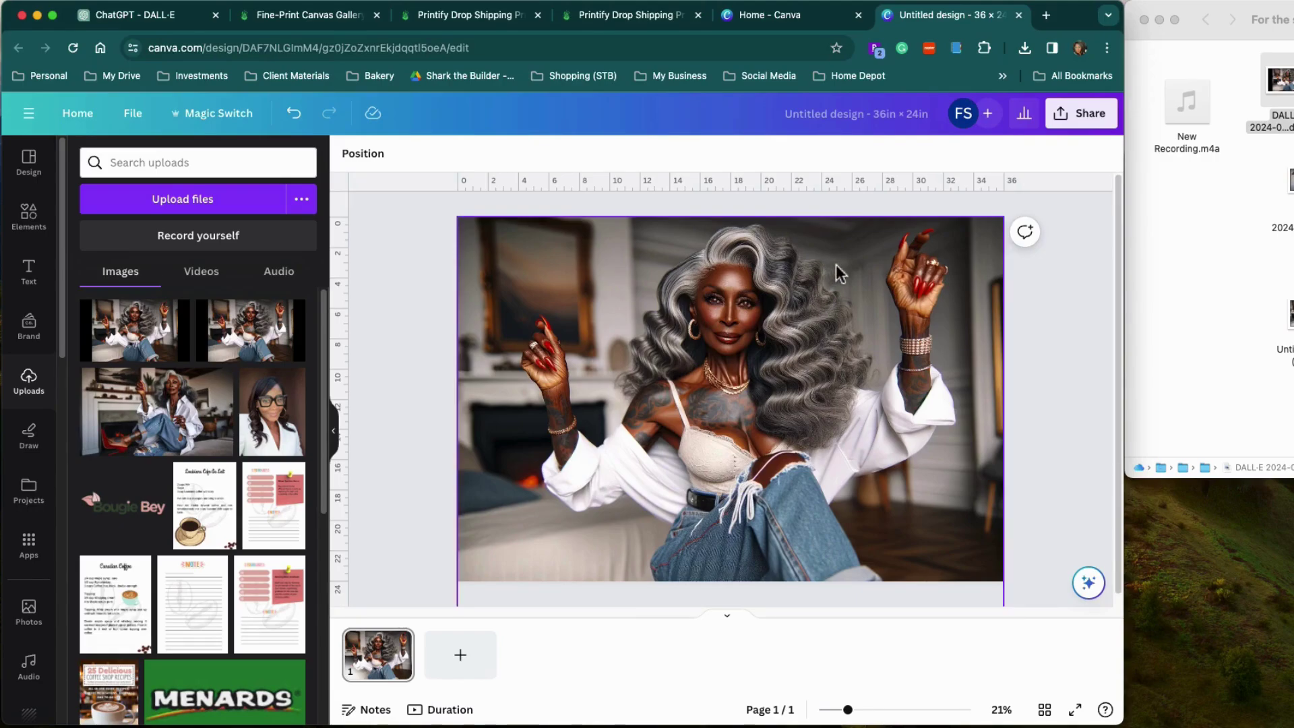
# Step: Download the Canva design as a 3× size PNG, then return to the Printify editor
pyautogui.click(1086, 126)
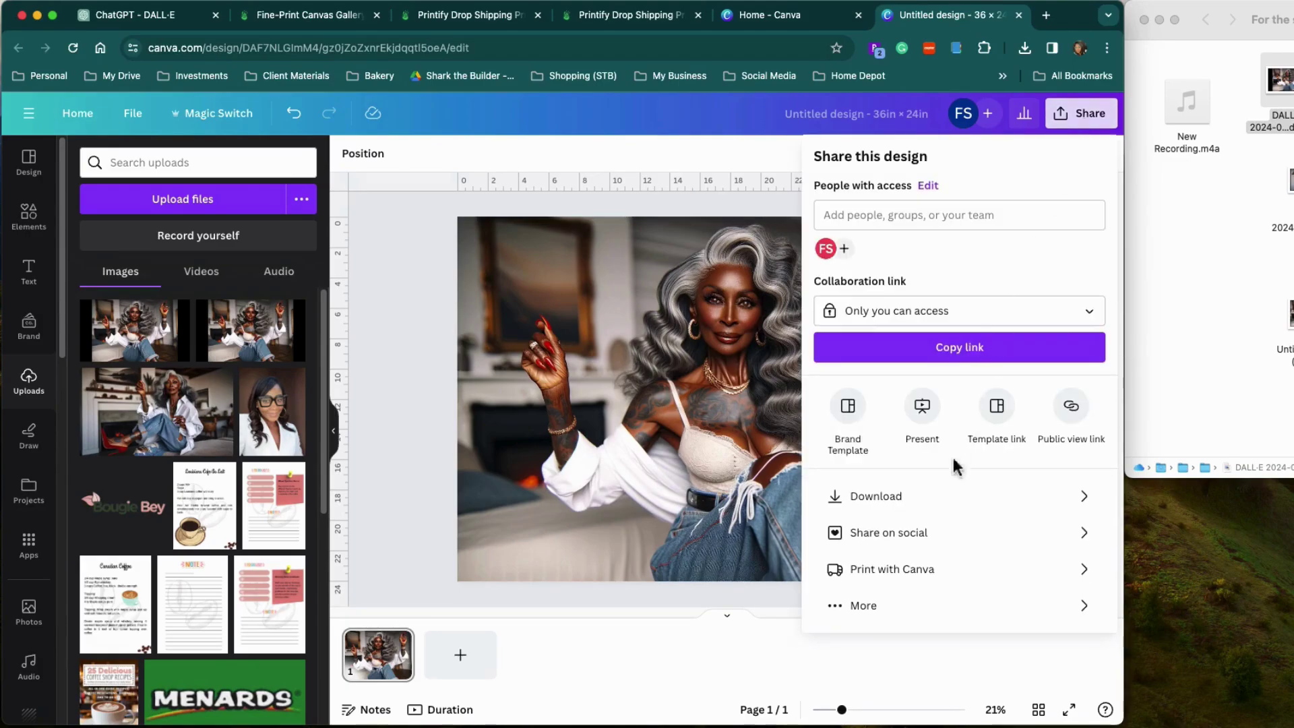
pyautogui.click(915, 502)
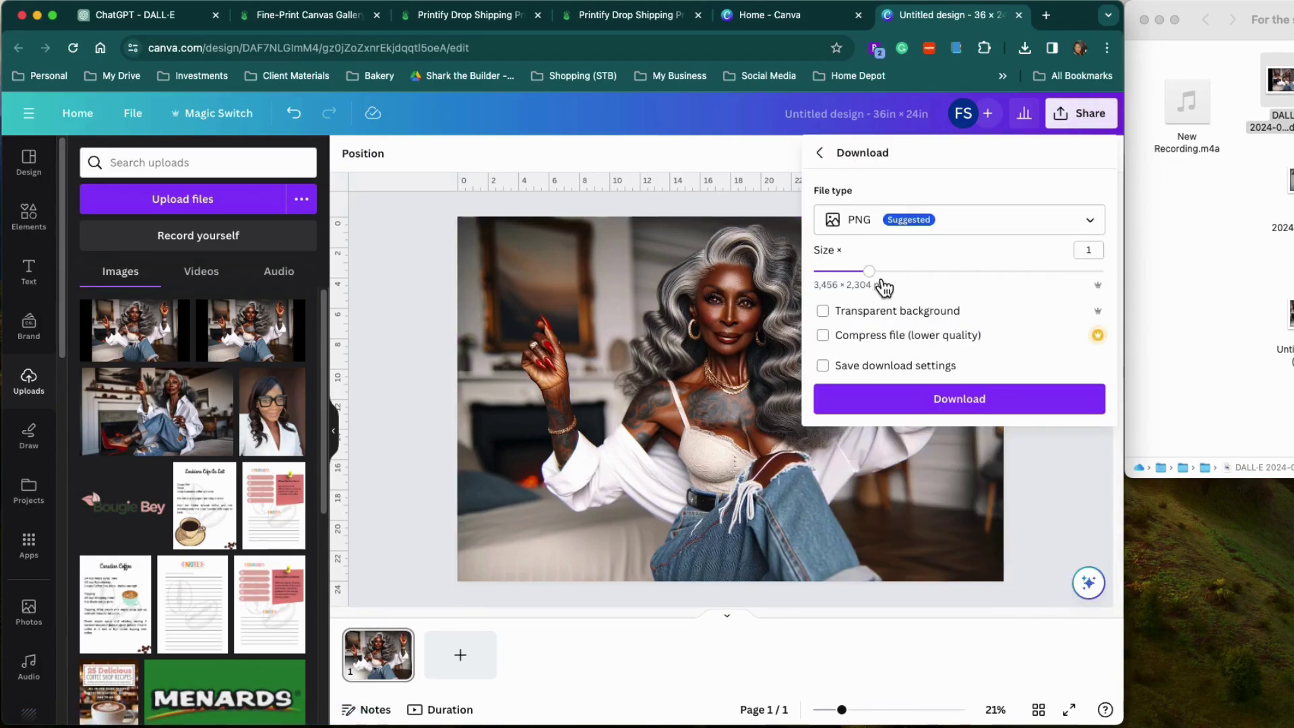
pyautogui.moveTo(876, 282); pyautogui.dragTo(1098, 288)
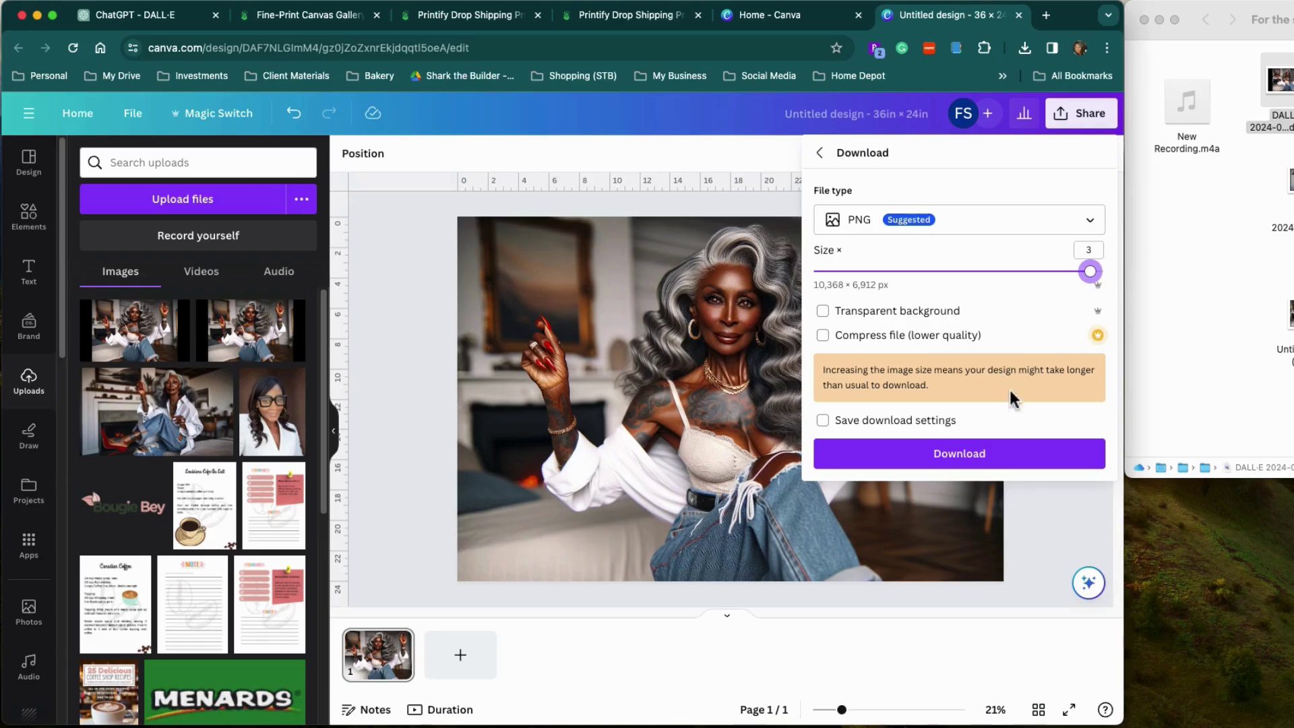
pyautogui.click(985, 461)
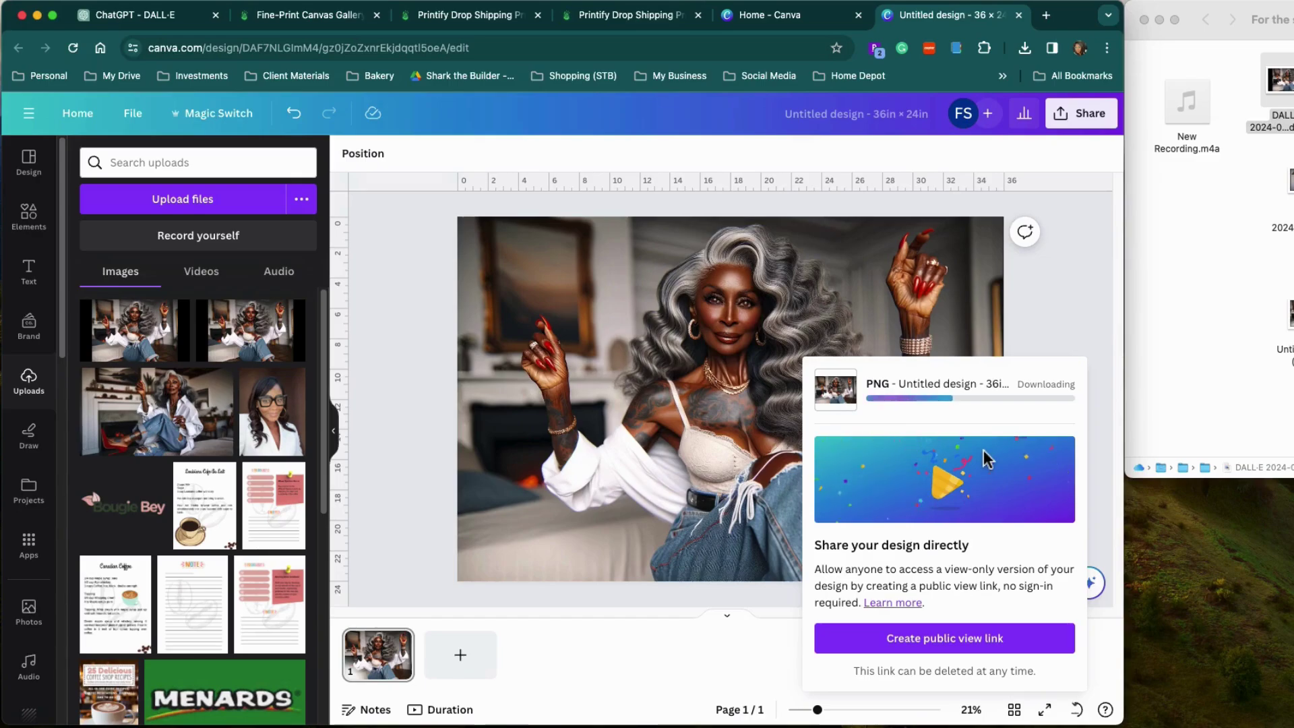
pyautogui.click(326, 14)
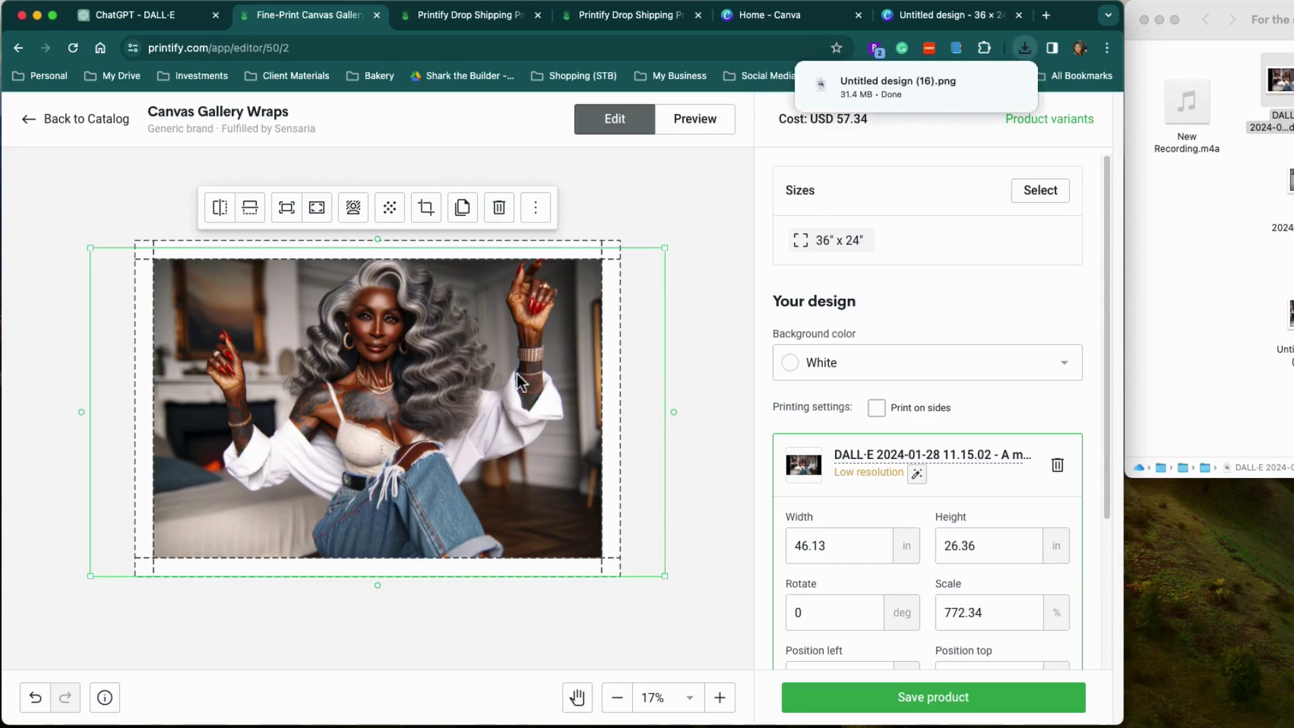
# Step: Drag the downloaded Canva PNG toward Printify and show the 'Add design from...' sources
pyautogui.click(698, 368)
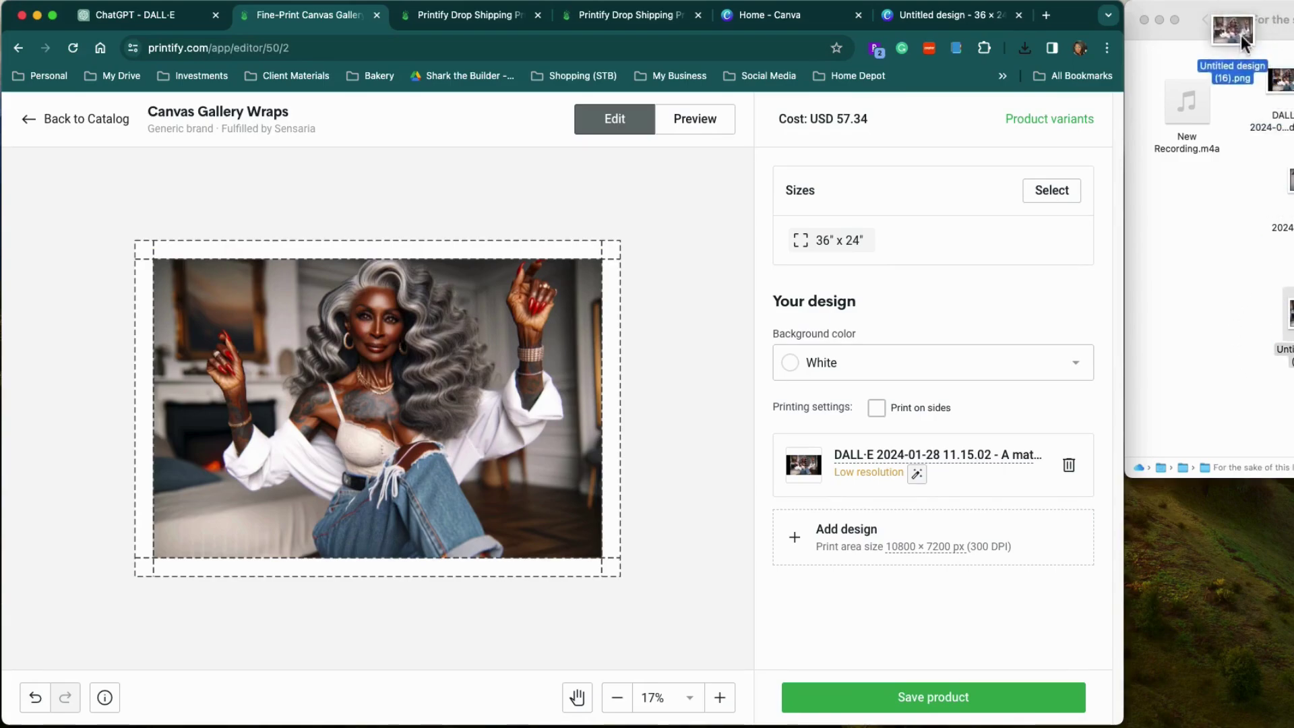
pyautogui.click(1199, 270)
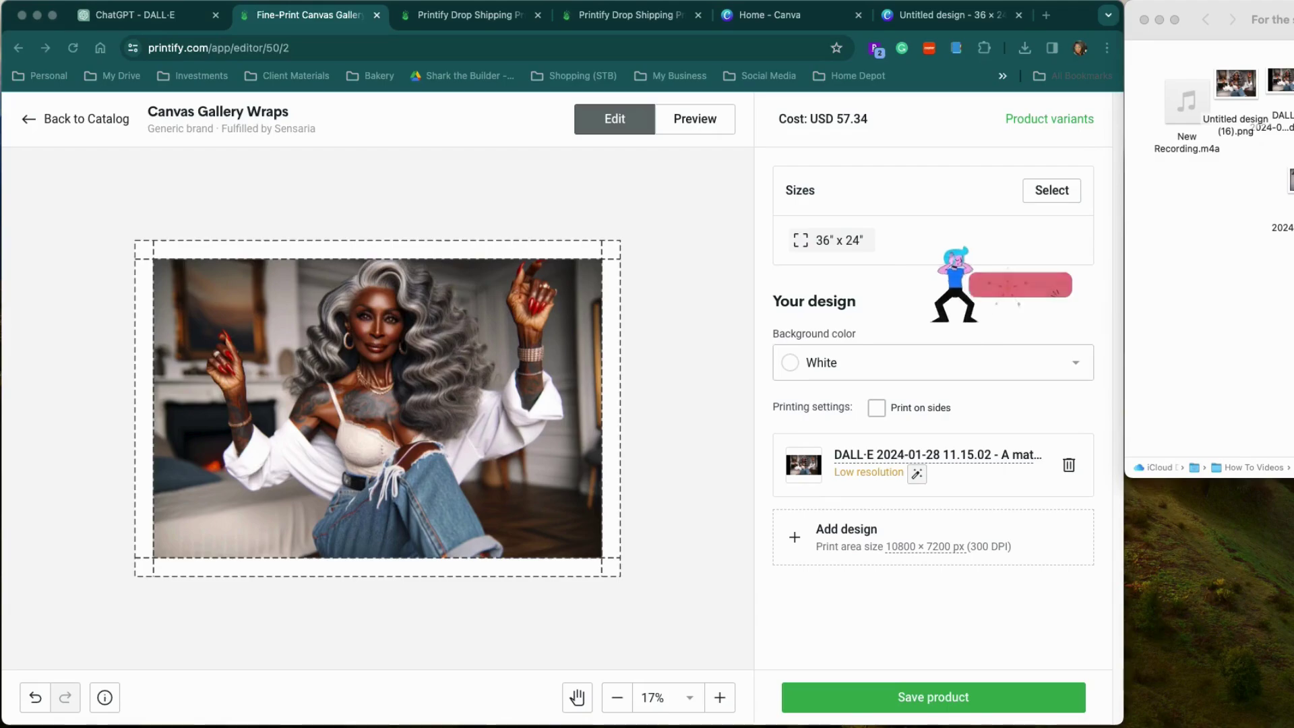
pyautogui.moveTo(1236, 83); pyautogui.dragTo(1250, 382)
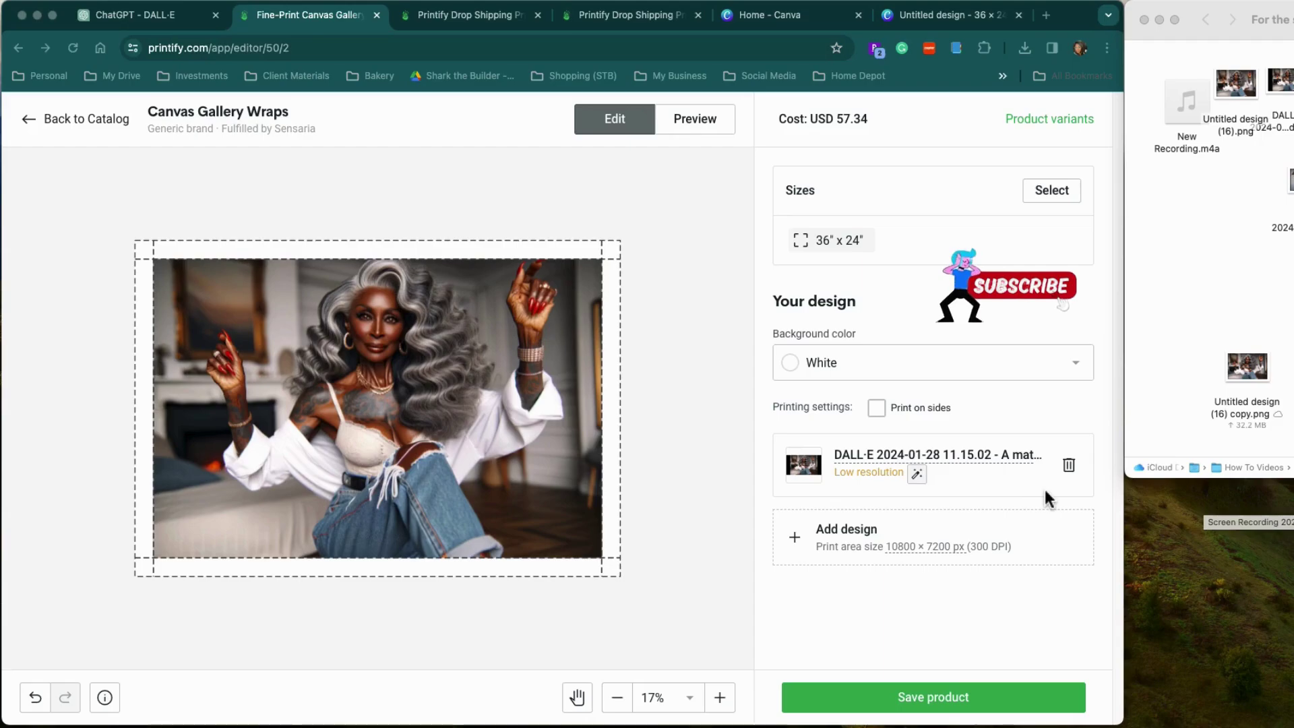
pyautogui.click(823, 536)
pyautogui.click(828, 545)
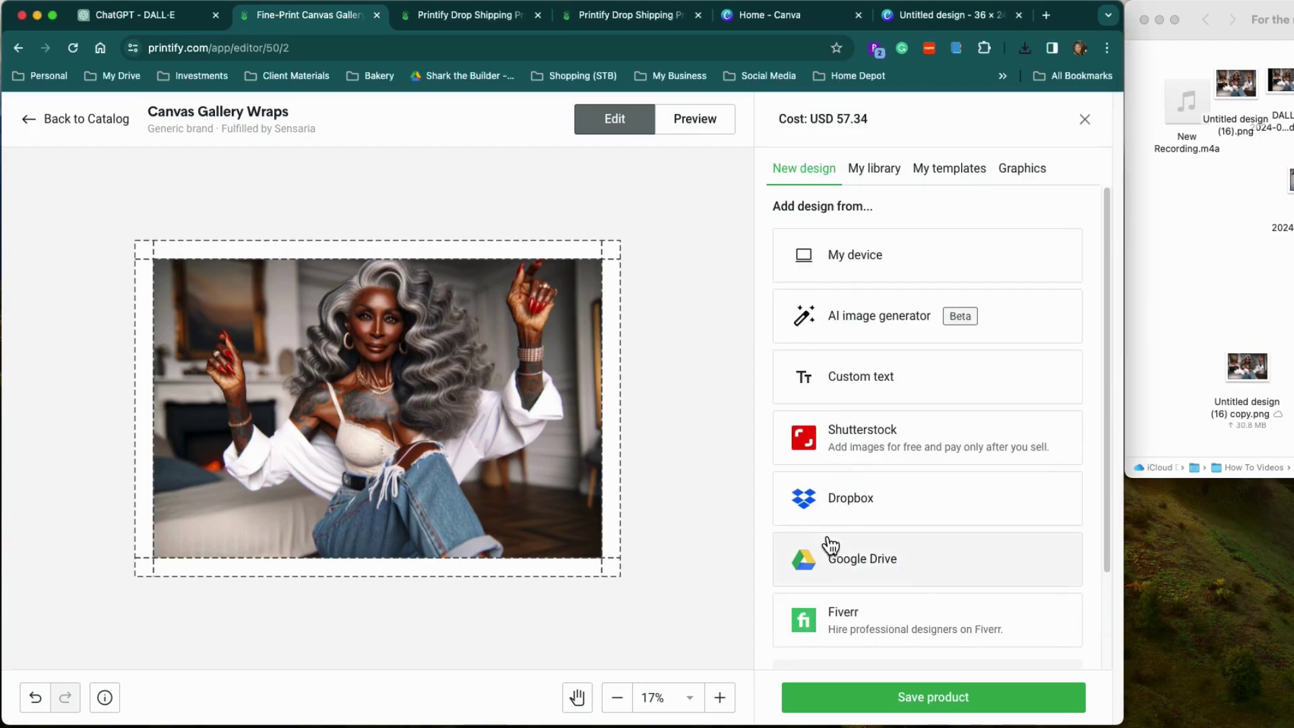
# Step: Upload Untitled design (16).png from the device and delete the low-resolution DALL·E layer
pyautogui.click(887, 270)
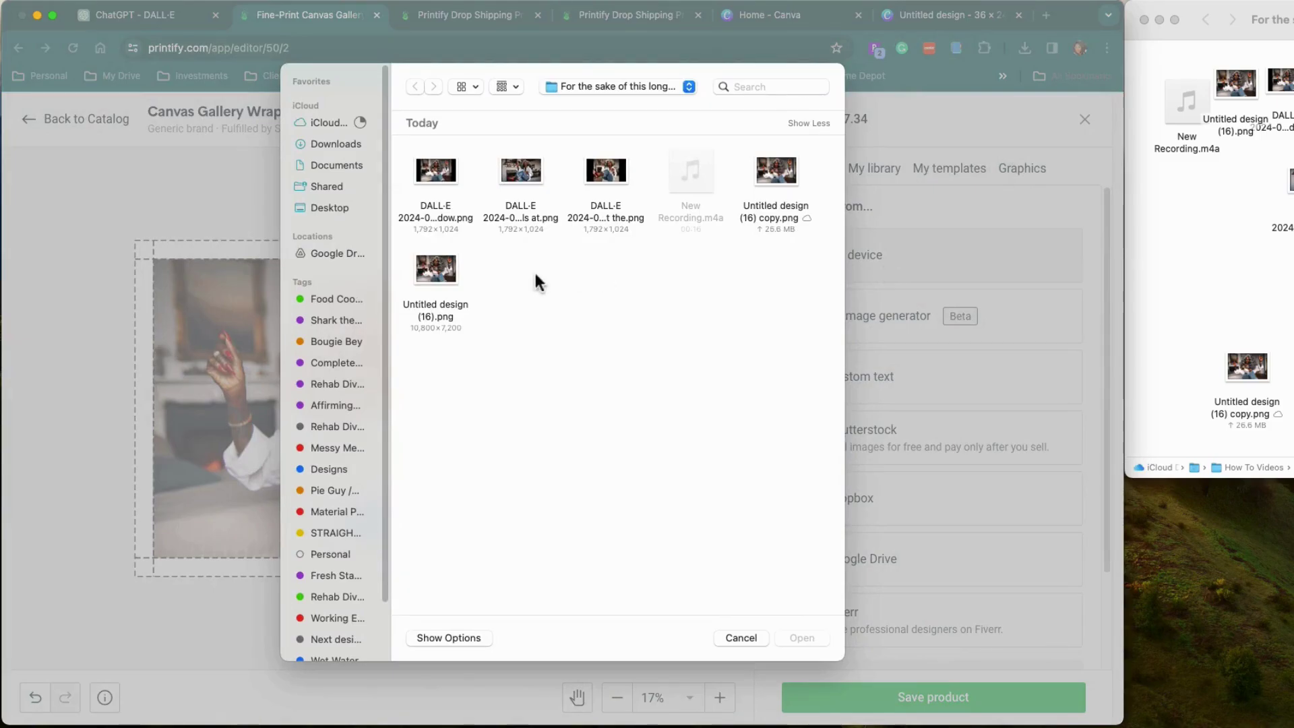
pyautogui.doubleClick(429, 274)
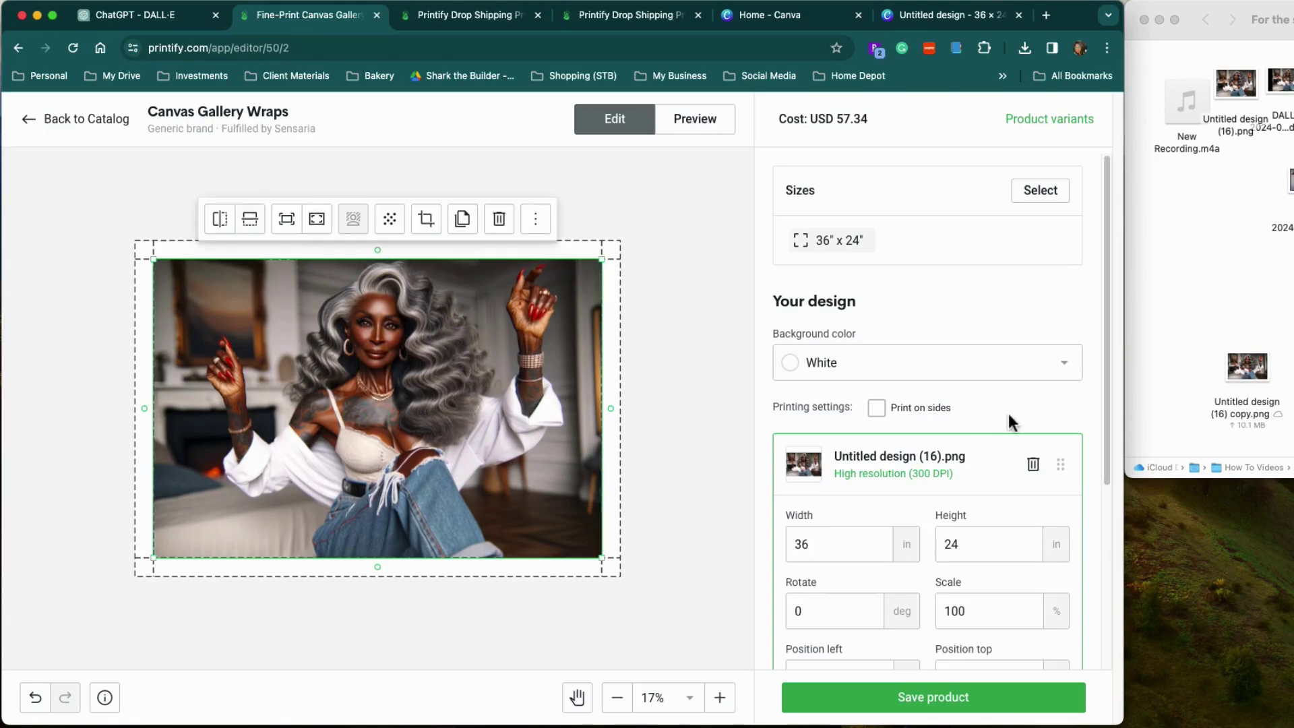
pyautogui.scroll(-5, 1008, 413)
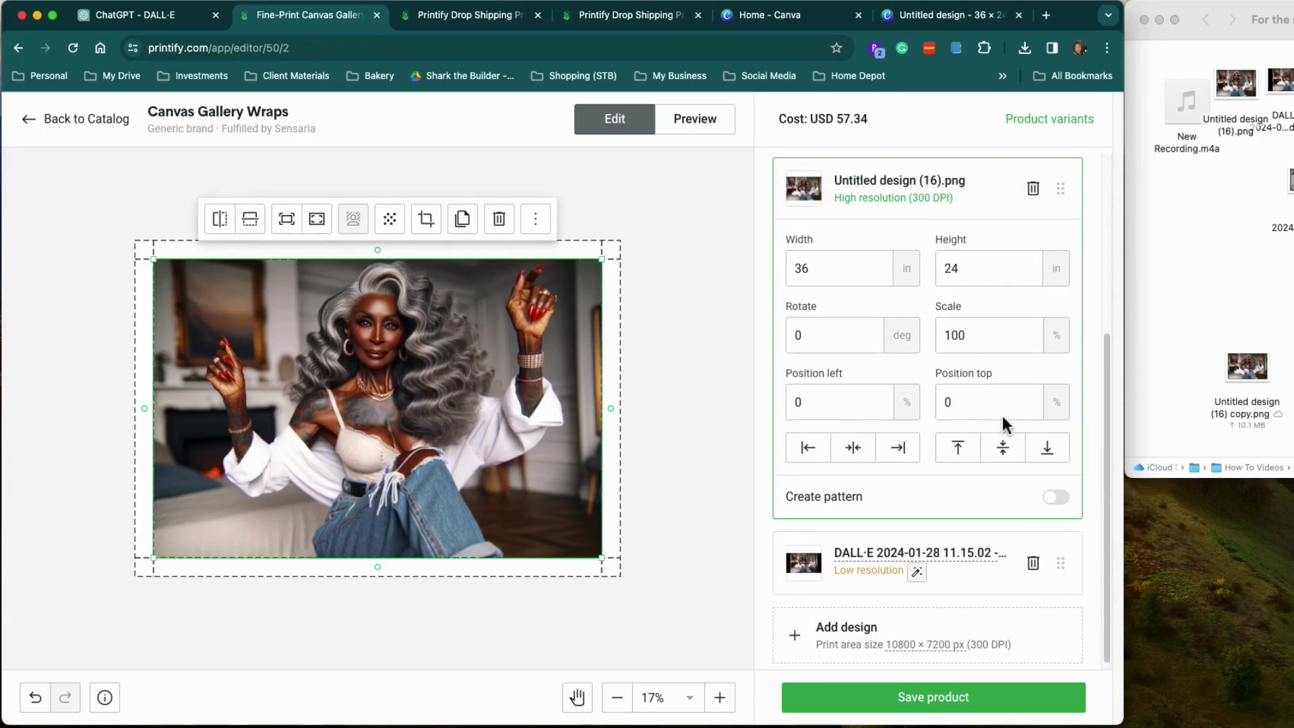
pyautogui.scroll(1, 1002, 418)
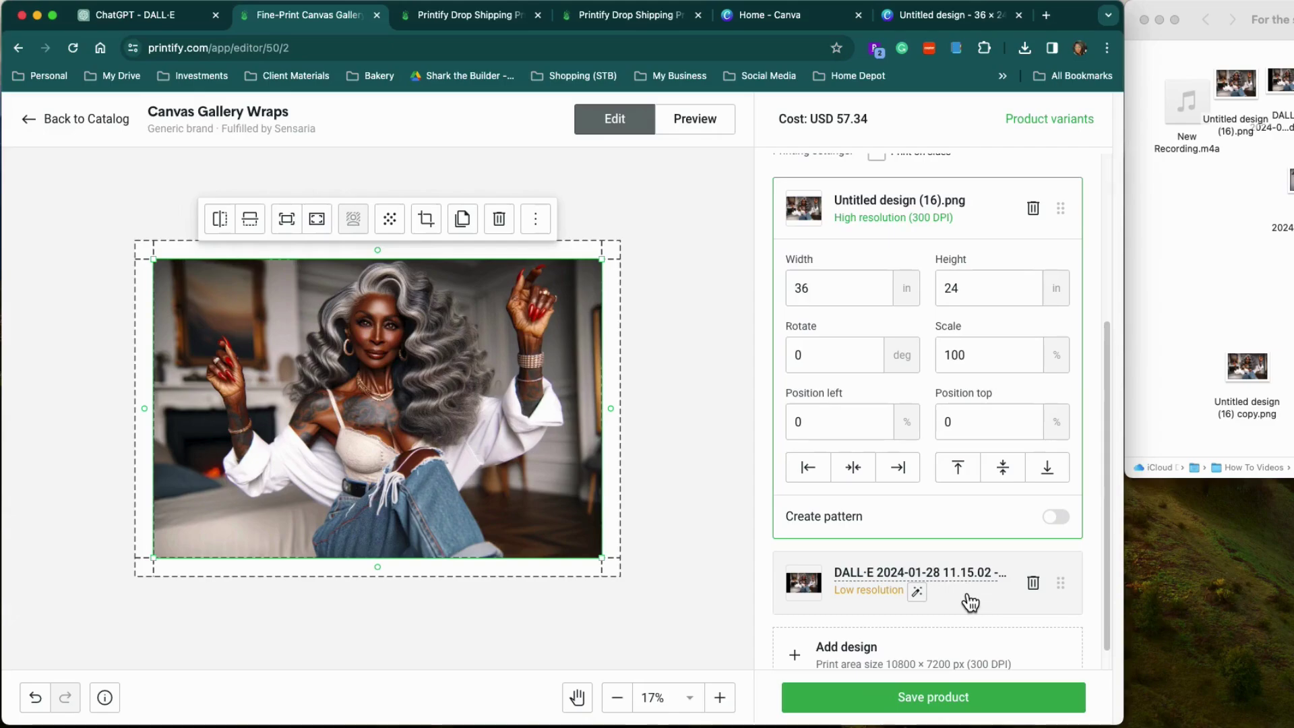
pyautogui.click(1033, 583)
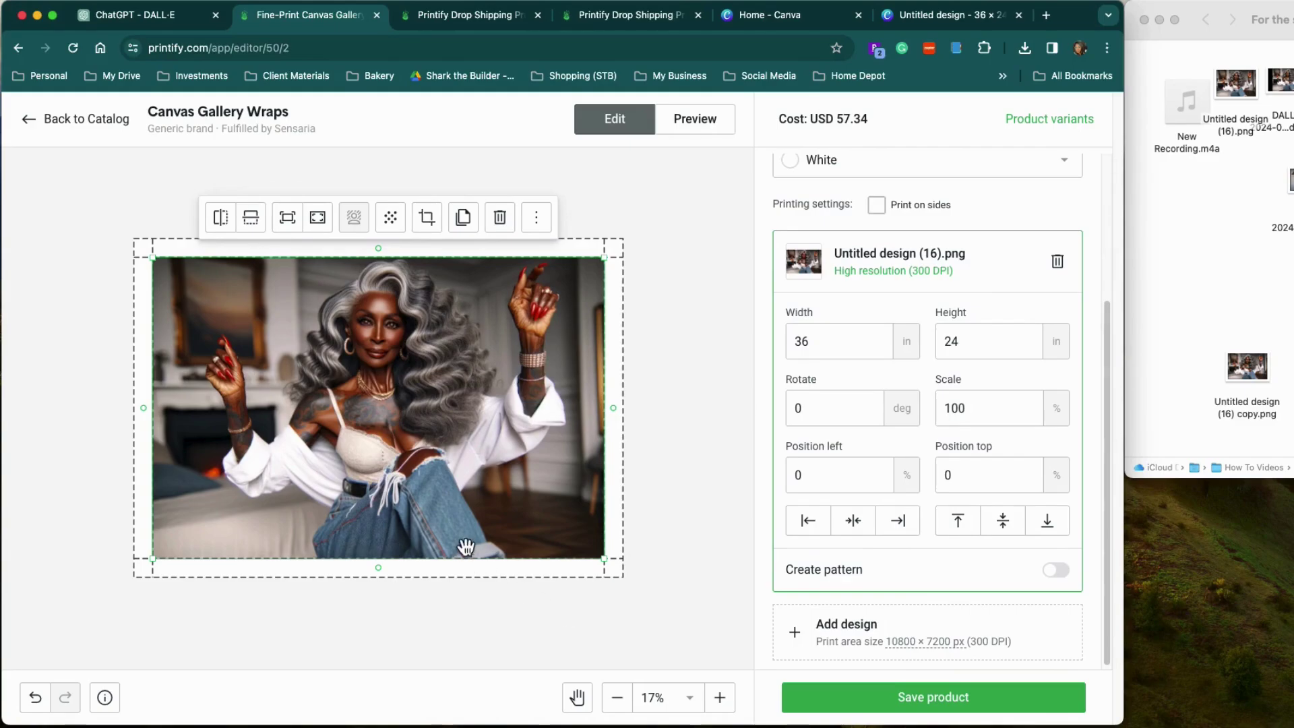
pyautogui.click(701, 542)
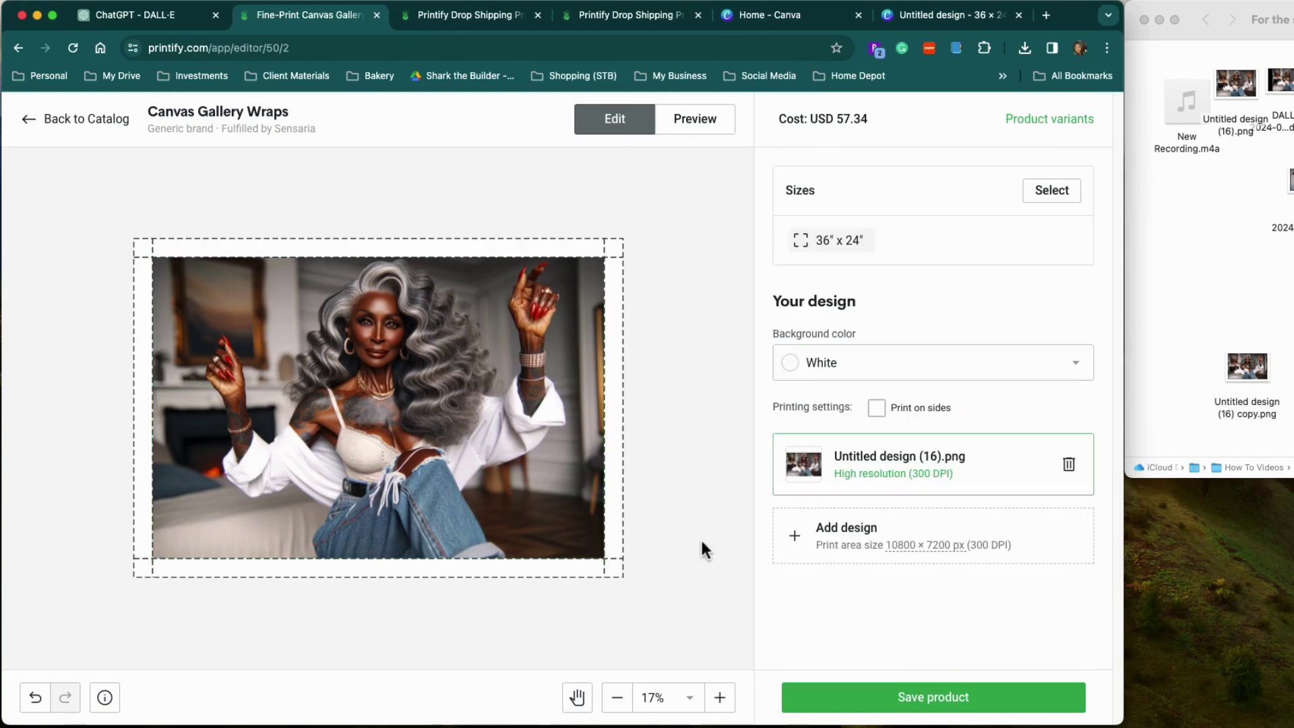
# Step: Save the canvas wrap product and preview Context 1 as its title image
pyautogui.click(950, 708)
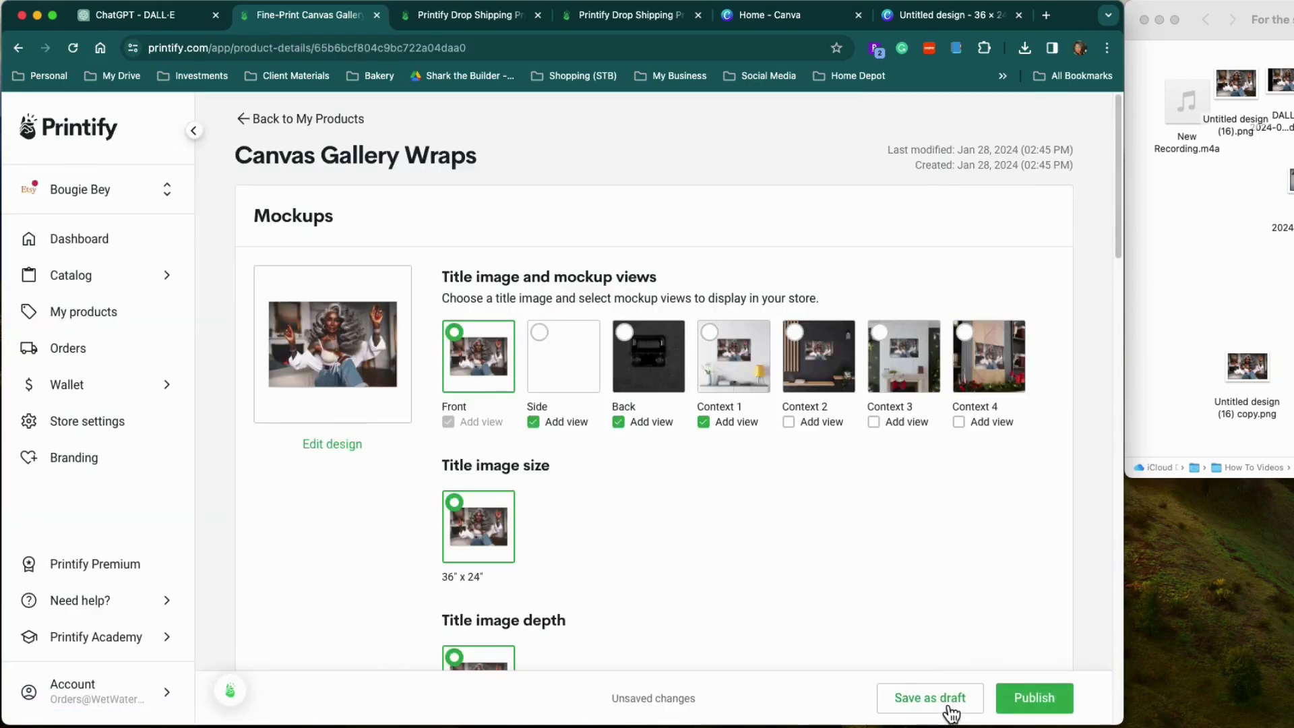
pyautogui.click(752, 382)
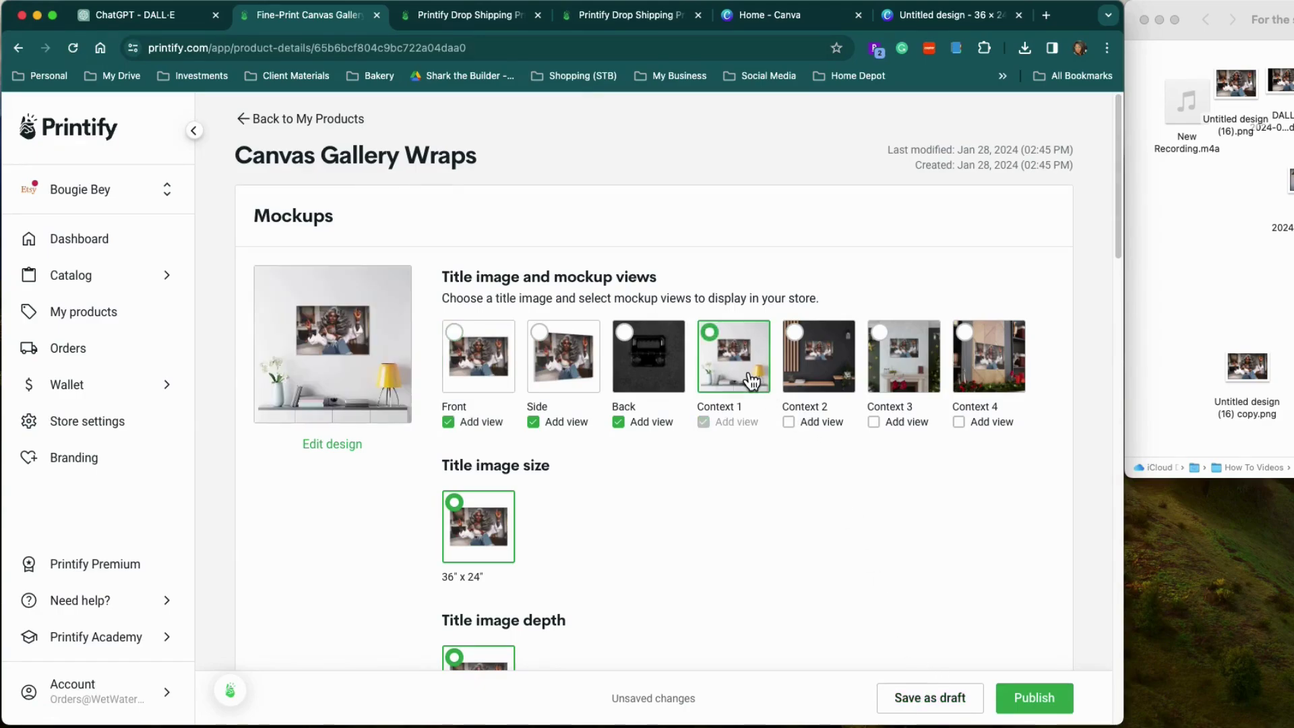
pyautogui.click(367, 401)
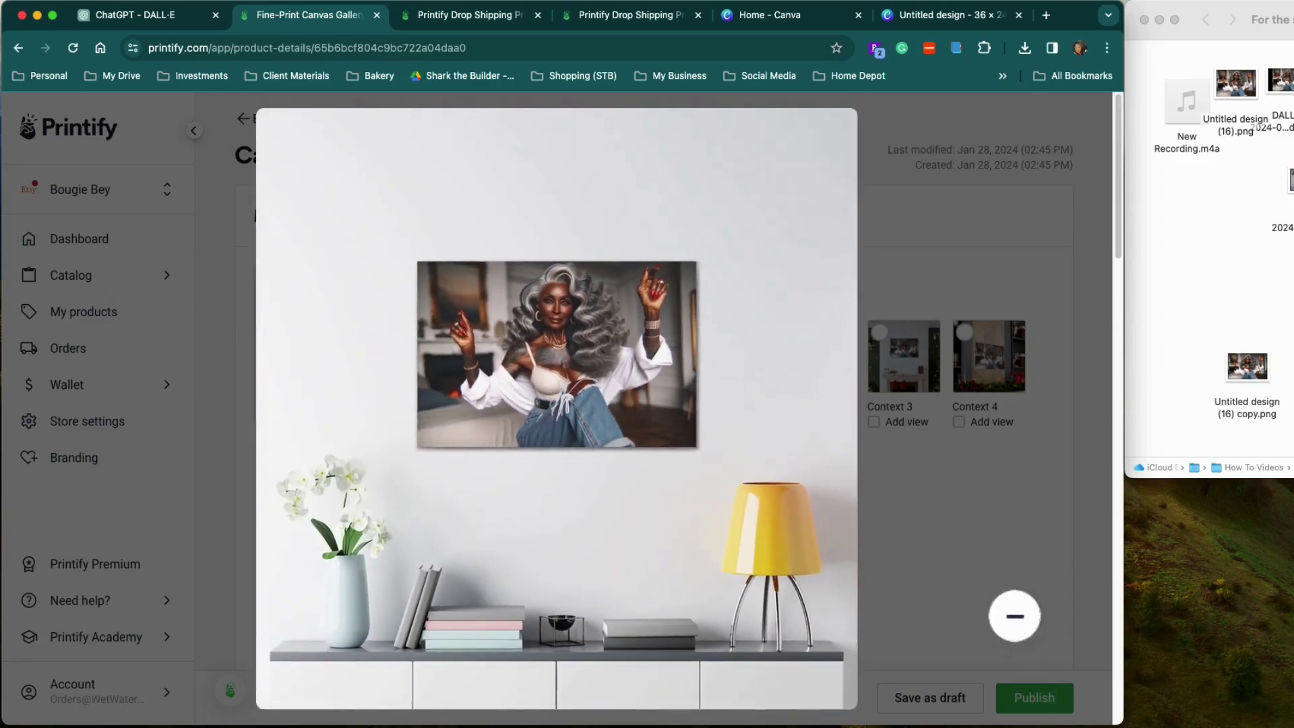
pyautogui.click(975, 552)
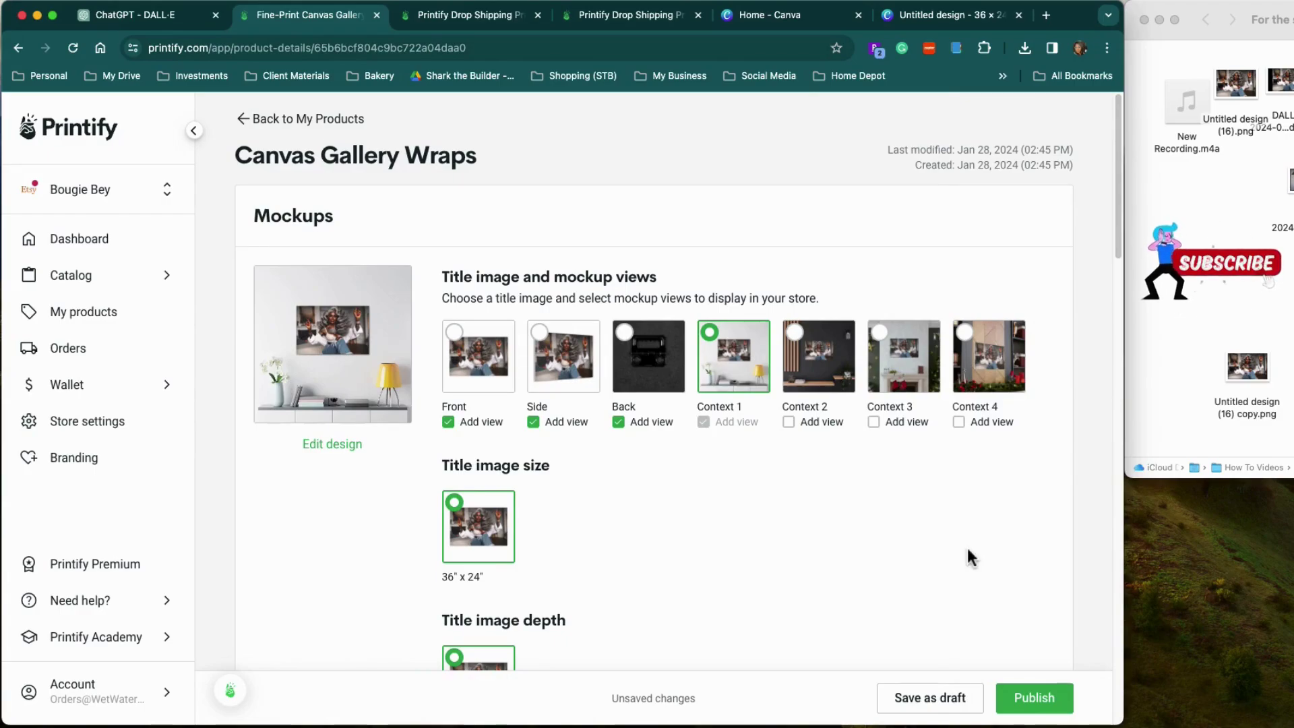
# Step: Make the dark-wall Context 2 mockup the title image and check its enlarged preview
pyautogui.click(839, 376)
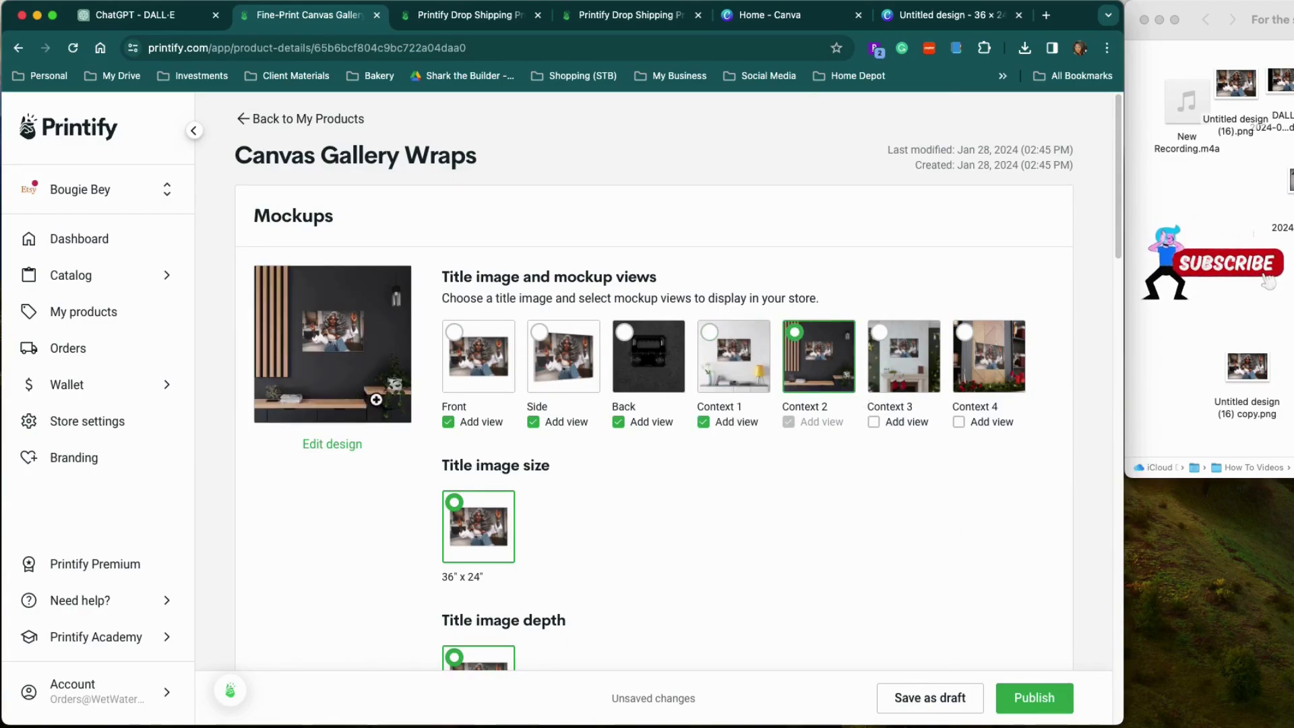
pyautogui.click(375, 400)
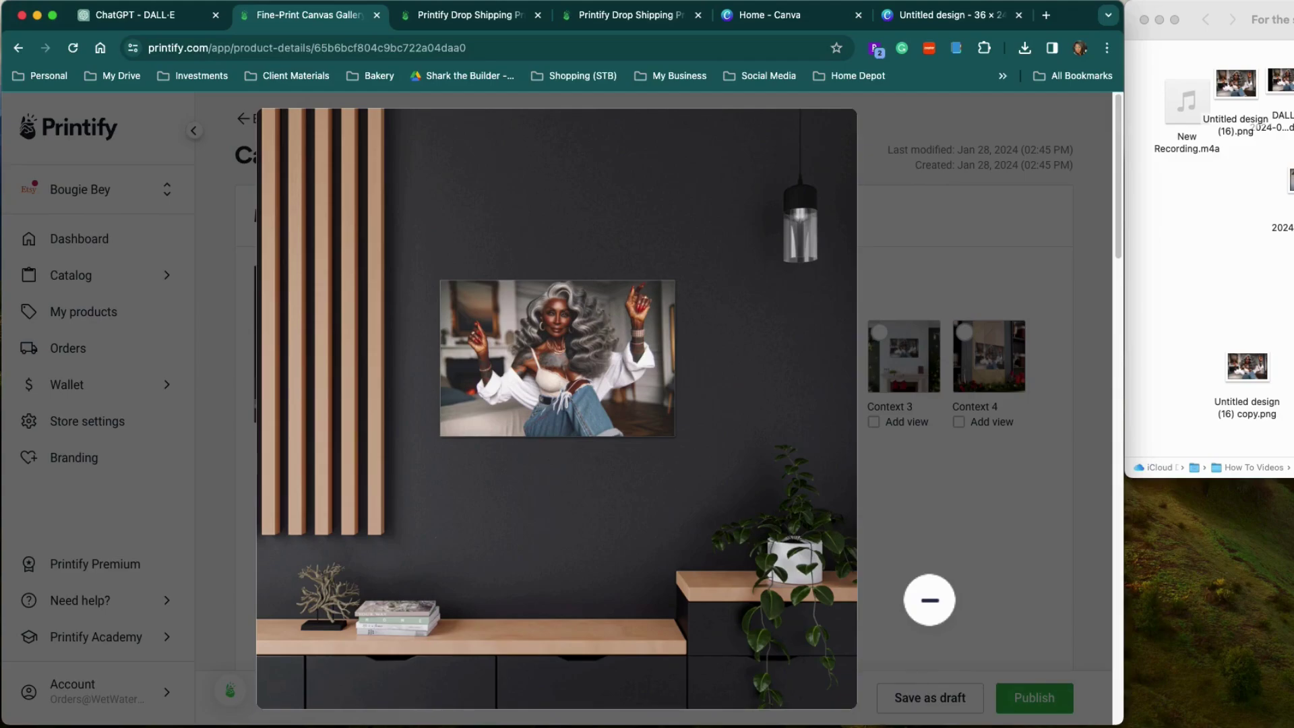
pyautogui.click(982, 639)
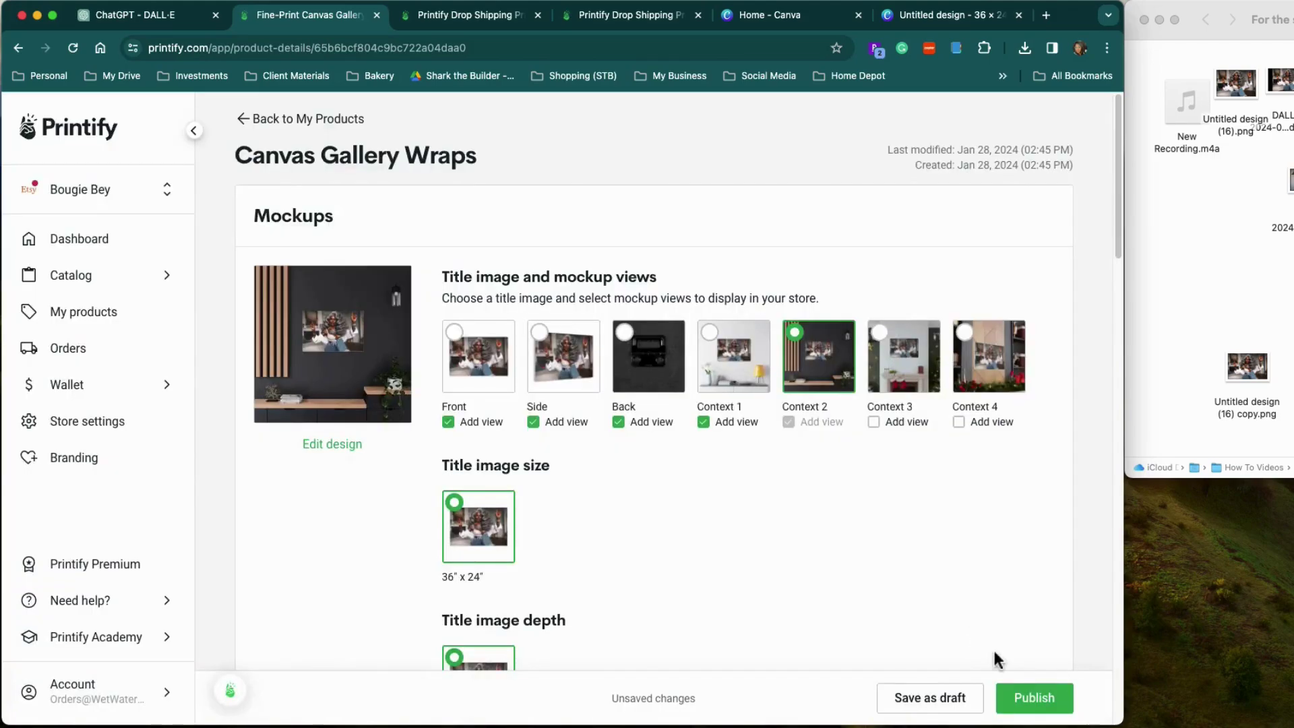
pyautogui.scroll(-3, 811, 592)
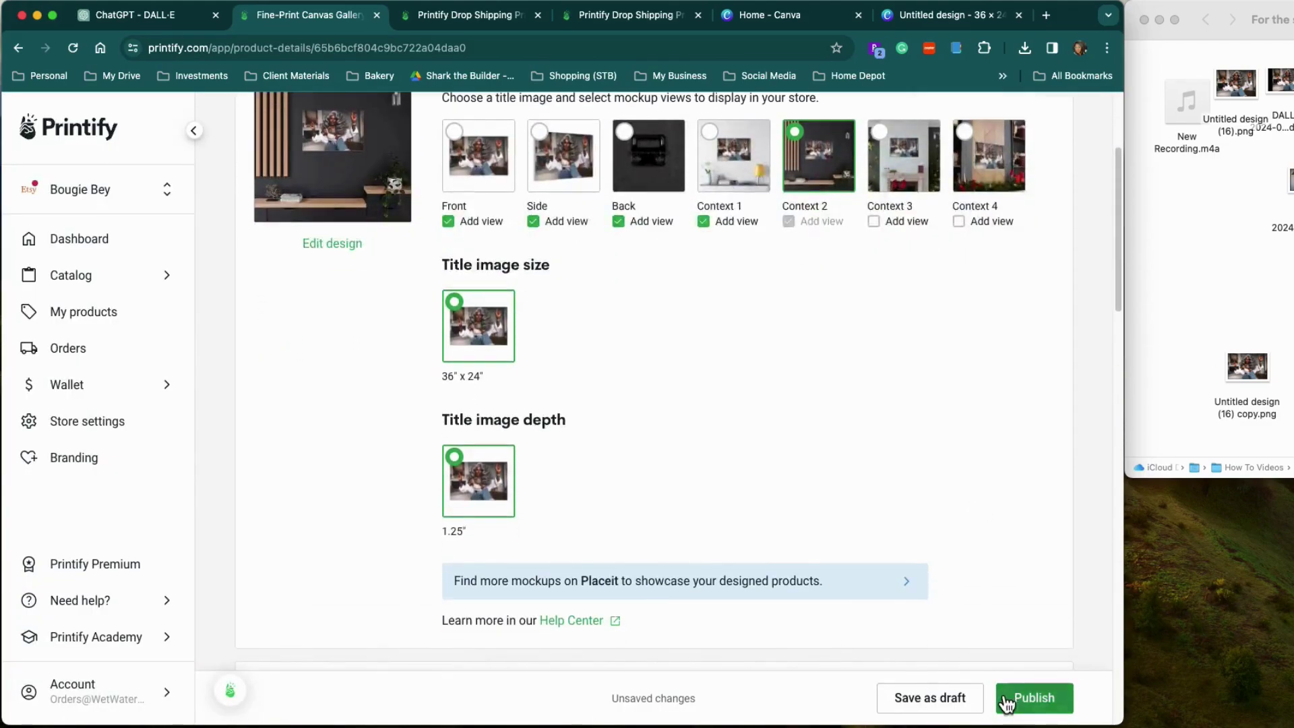
pyautogui.scroll(-7, 795, 576)
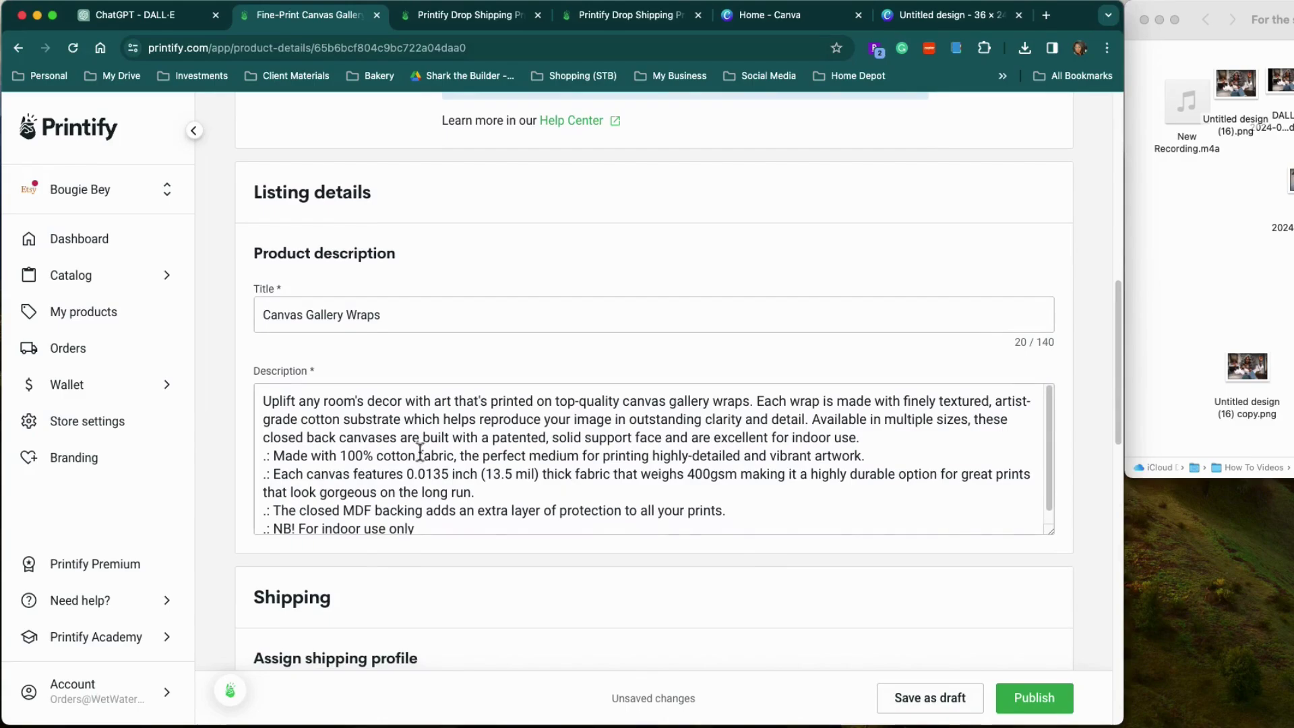
pyautogui.click(311, 430)
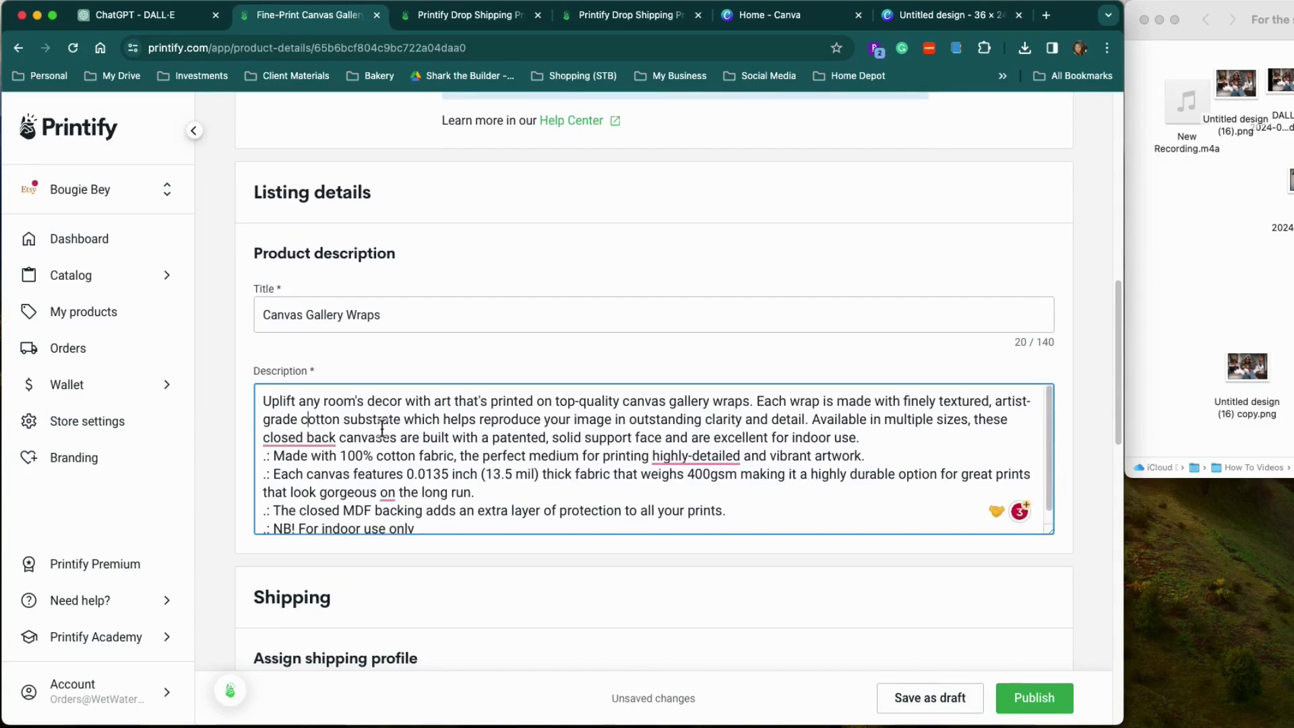
pyautogui.scroll(-1, 373, 482)
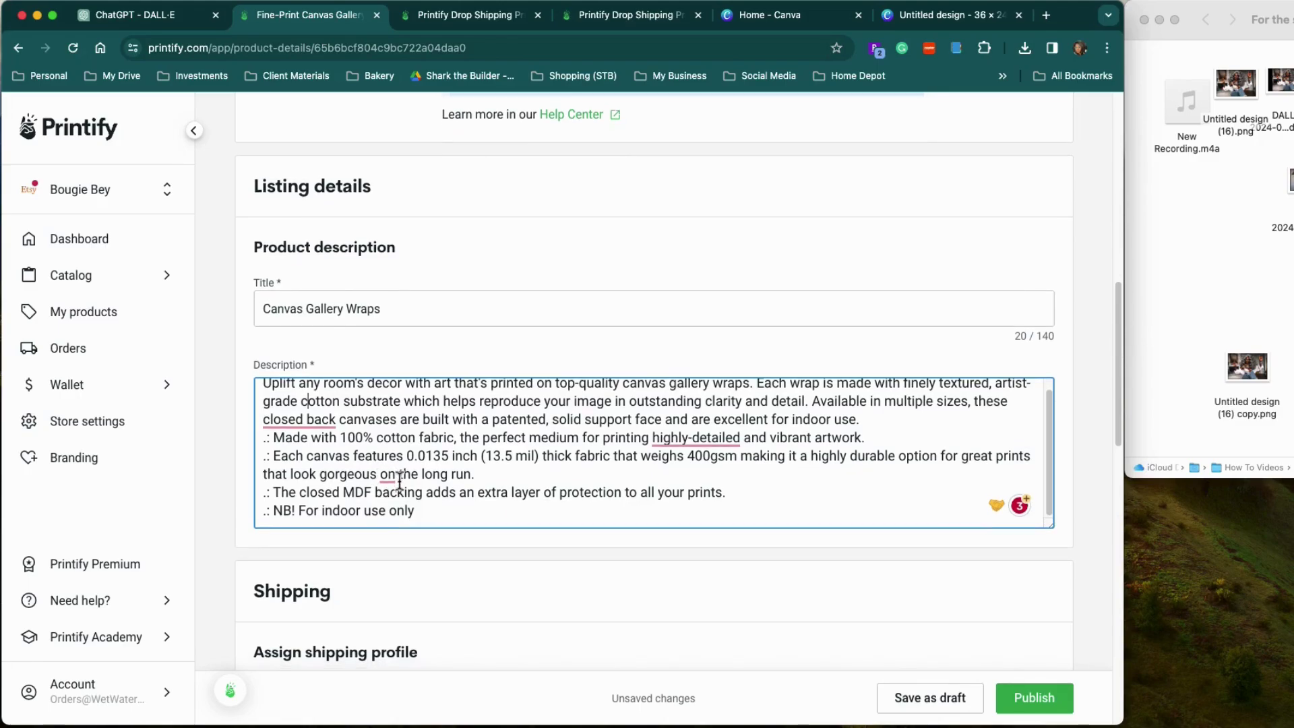
pyautogui.scroll(-3, 401, 479)
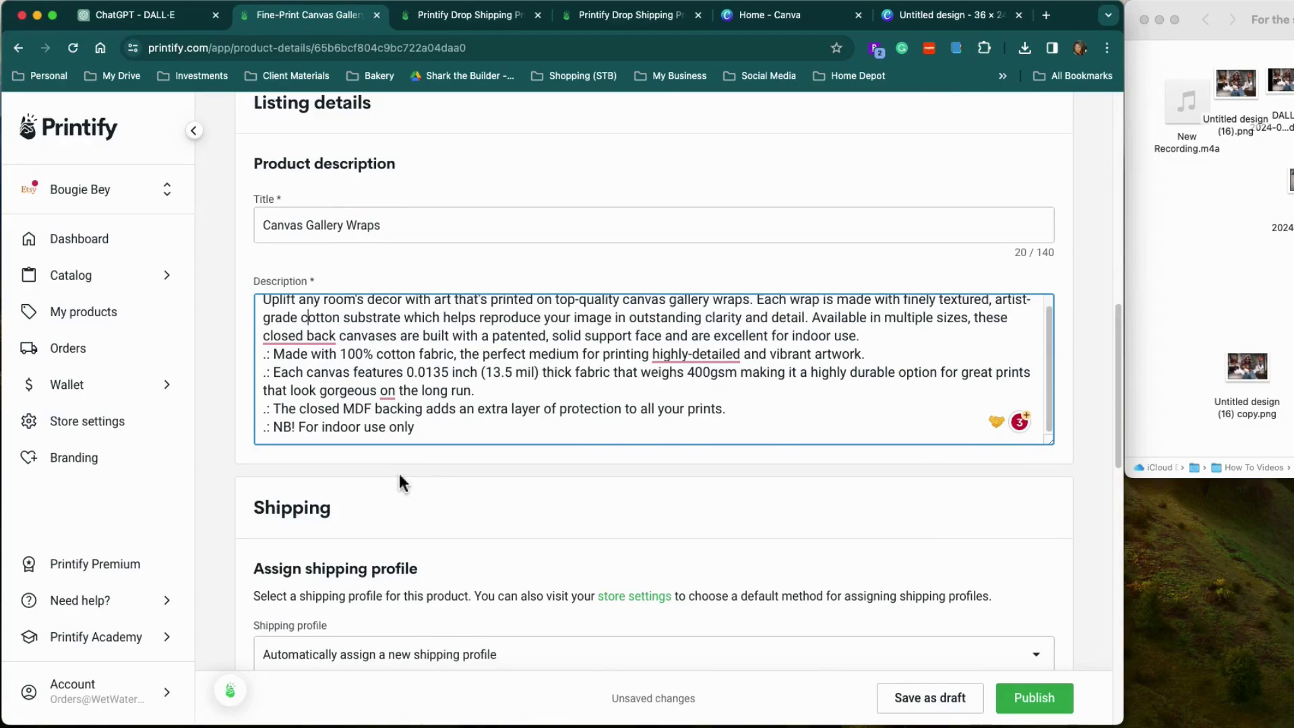
pyautogui.scroll(-10, 399, 474)
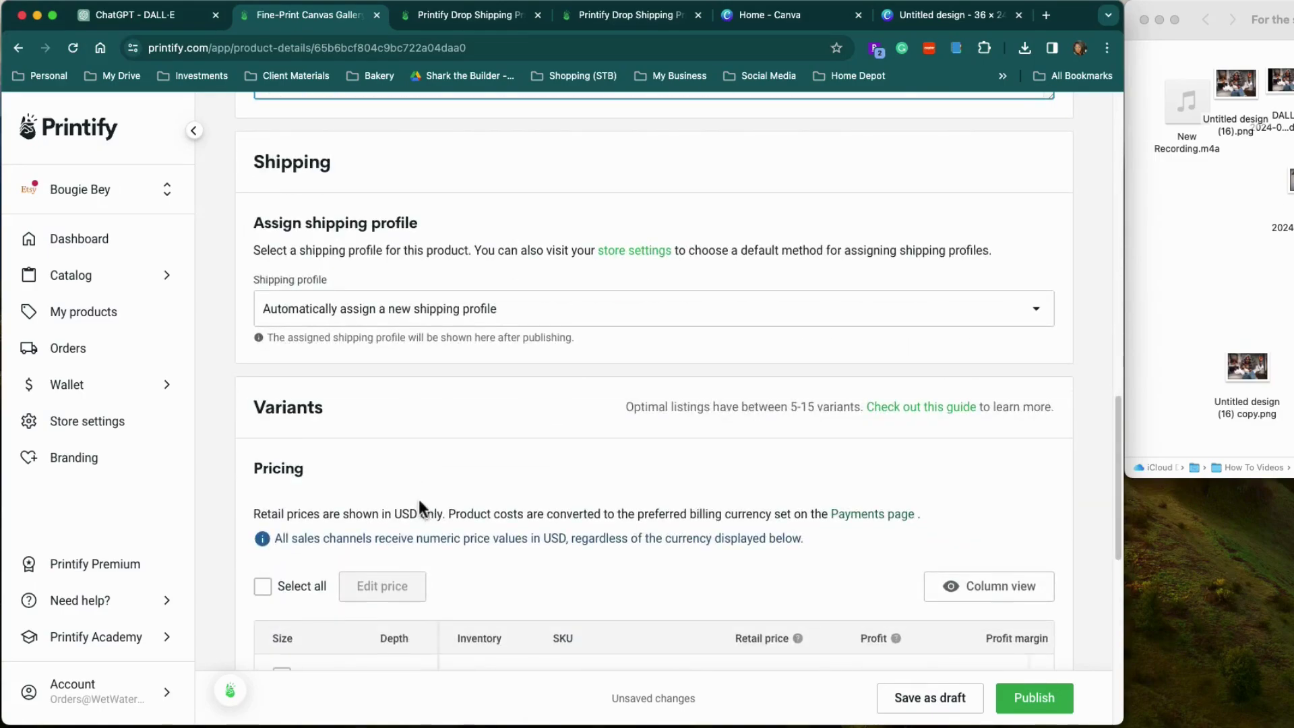
# Step: In Variants pricing, overwrite the 36" x 24" variant's 40% profit margin with a new value
pyautogui.scroll(-8, 419, 499)
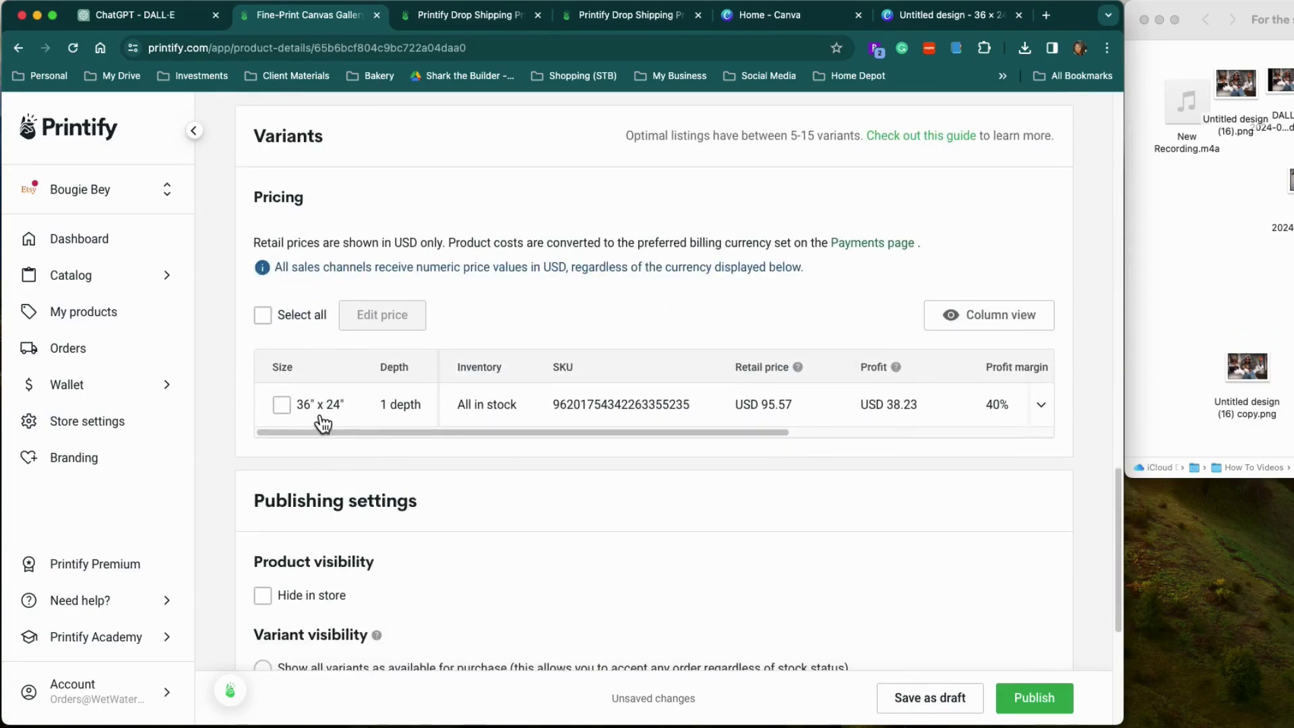
pyautogui.hscroll(1, 374, 434)
pyautogui.moveTo(385, 436); pyautogui.dragTo(550, 438)
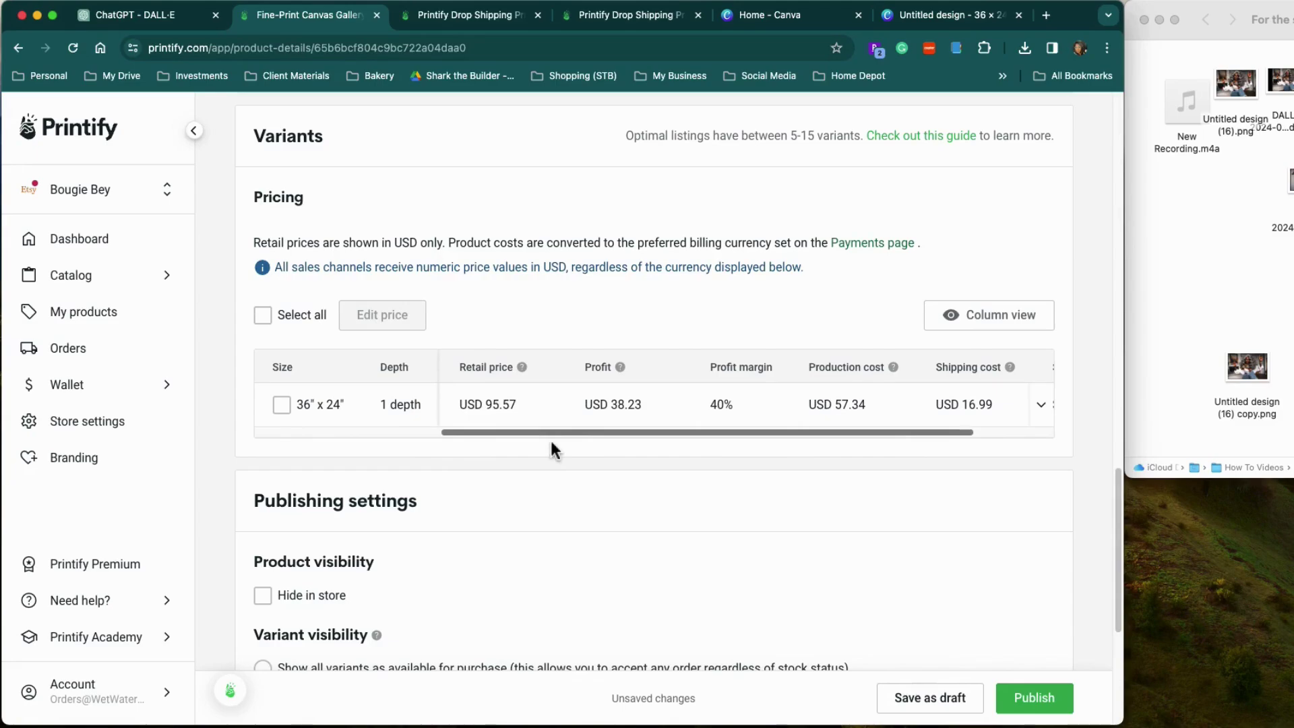
pyautogui.click(727, 408)
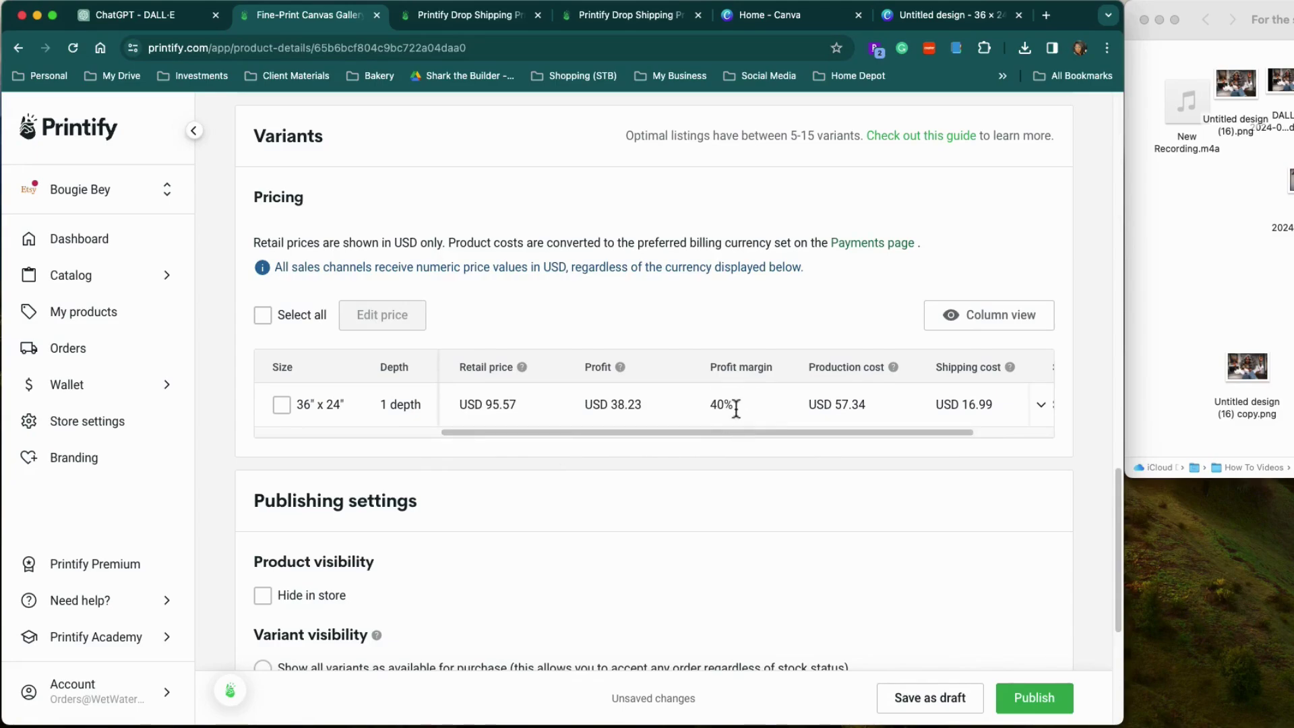
pyautogui.moveTo(739, 408); pyautogui.dragTo(715, 408)
pyautogui.write('25')
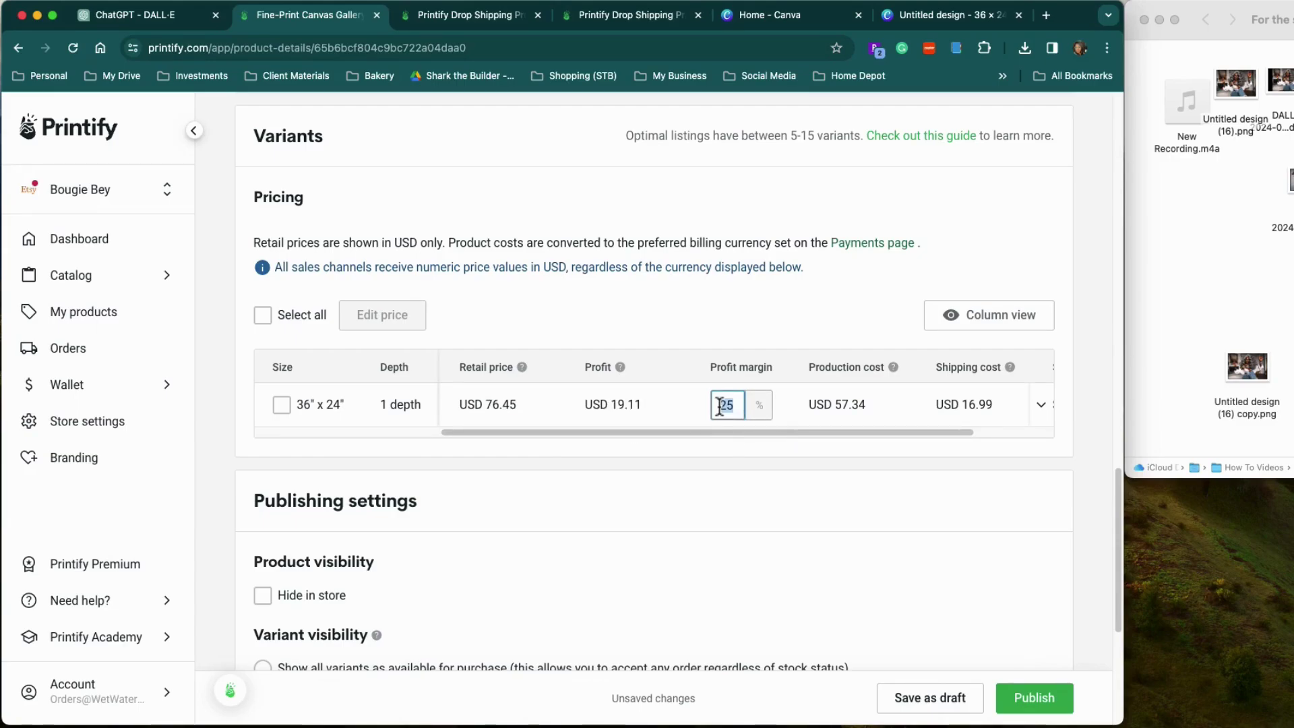
pyautogui.write('35')
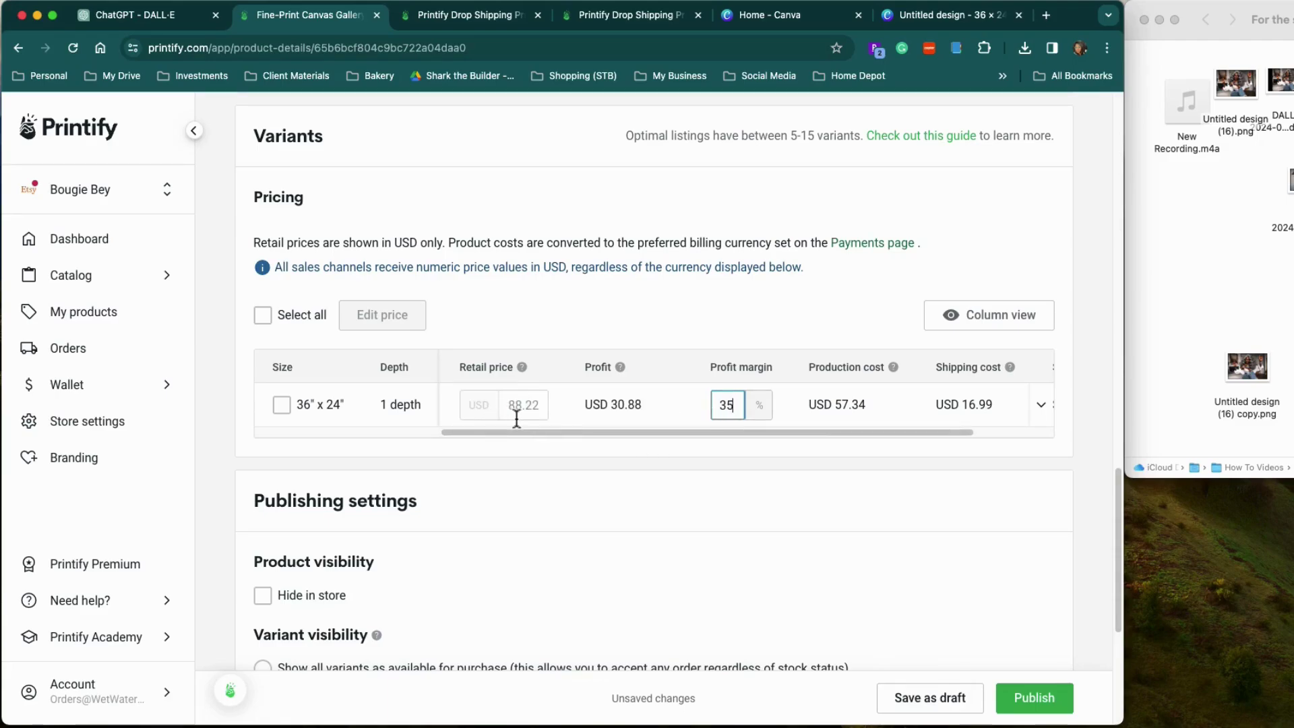
# Step: Set a 25% profit margin (USD 76.45) on both 36" x 24" depth variants, 1" and 1.25"
pyautogui.moveTo(731, 406); pyautogui.dragTo(700, 412)
pyautogui.write('25')
pyautogui.press('Return')
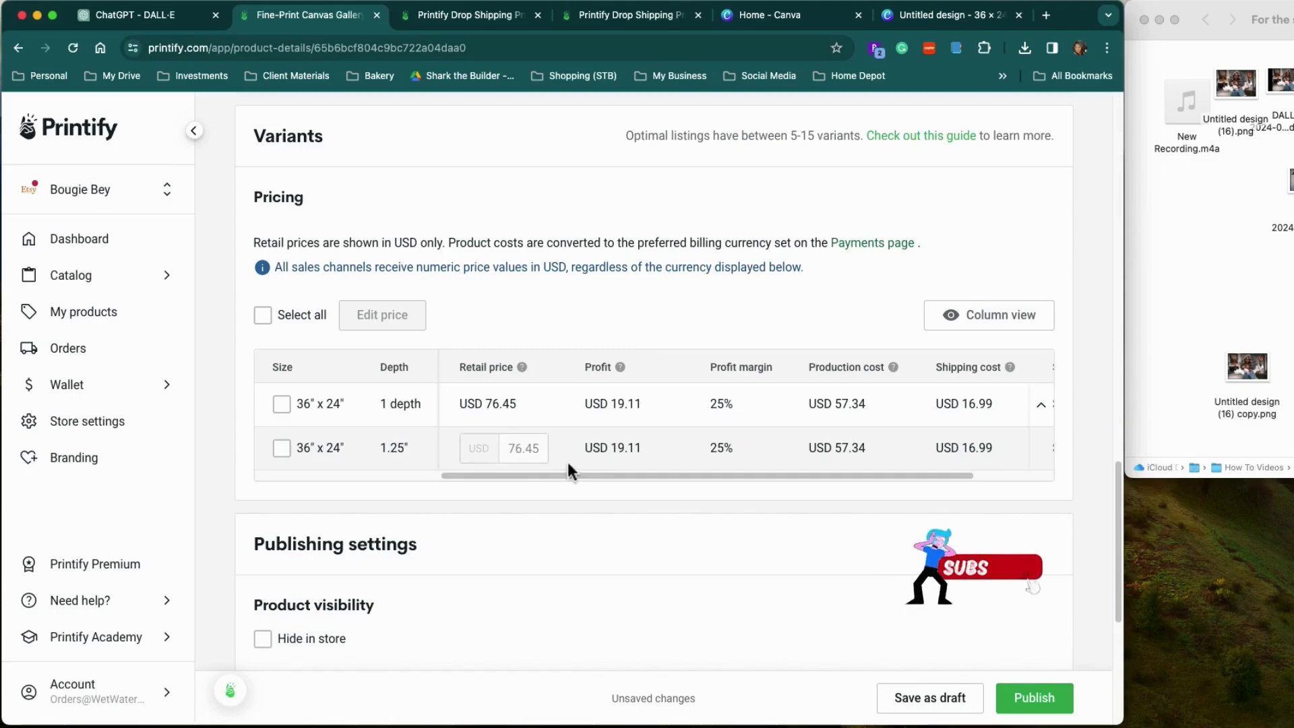
pyautogui.moveTo(527, 478); pyautogui.dragTo(649, 491)
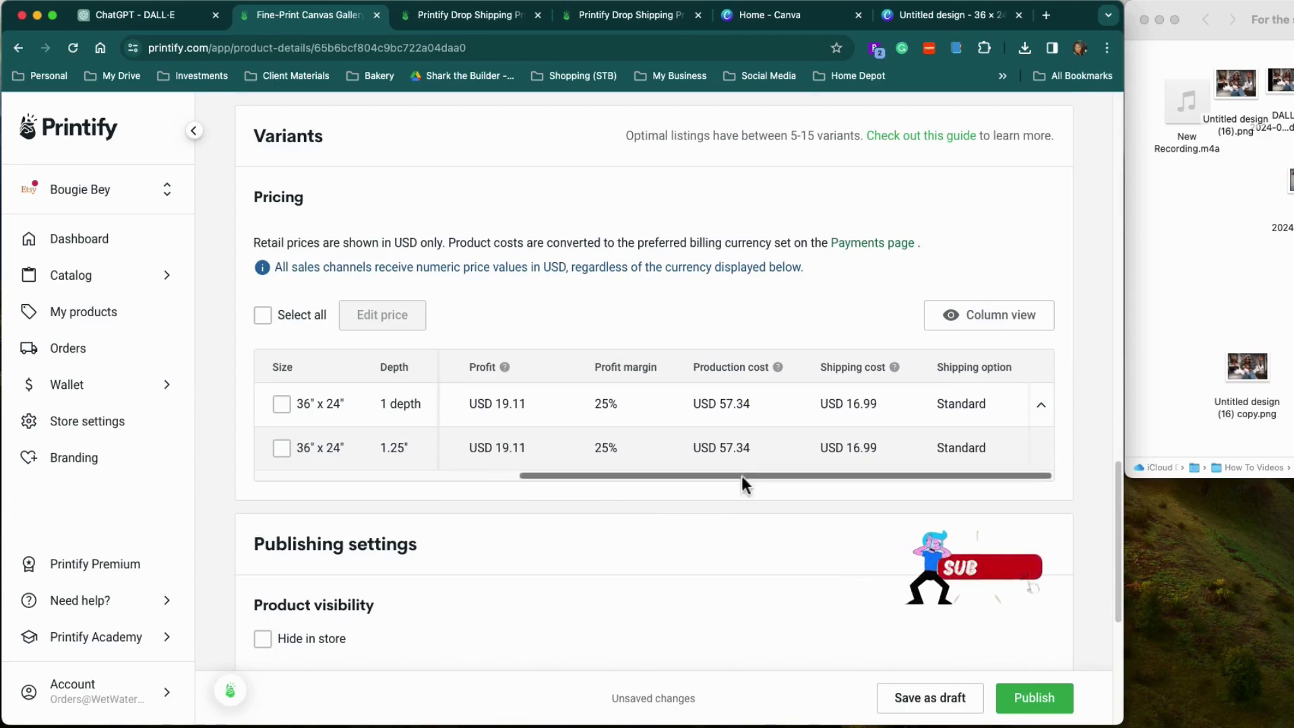
pyautogui.moveTo(750, 475); pyautogui.dragTo(738, 475)
pyautogui.hscroll(2, 750, 474)
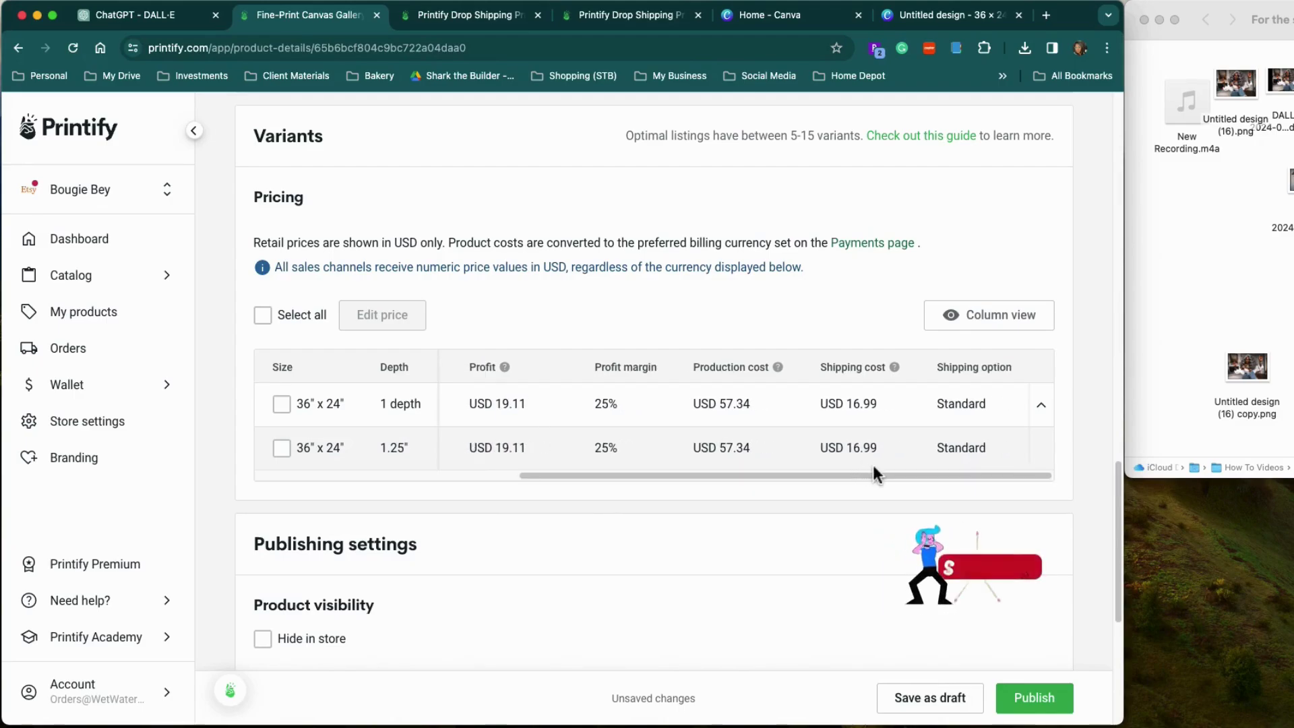
pyautogui.hscroll(-5, 878, 479)
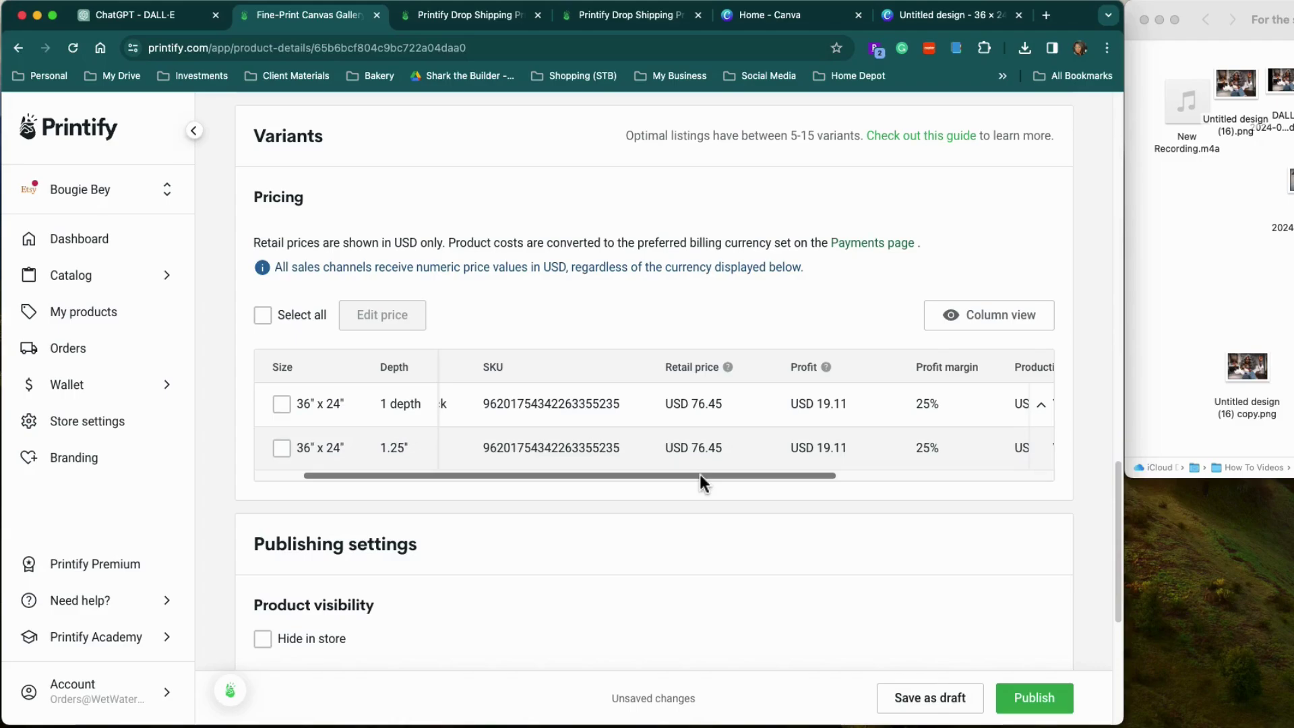
pyautogui.moveTo(705, 475); pyautogui.dragTo(761, 473)
pyautogui.scroll(1, 876, 593)
pyautogui.scroll(10, 895, 557)
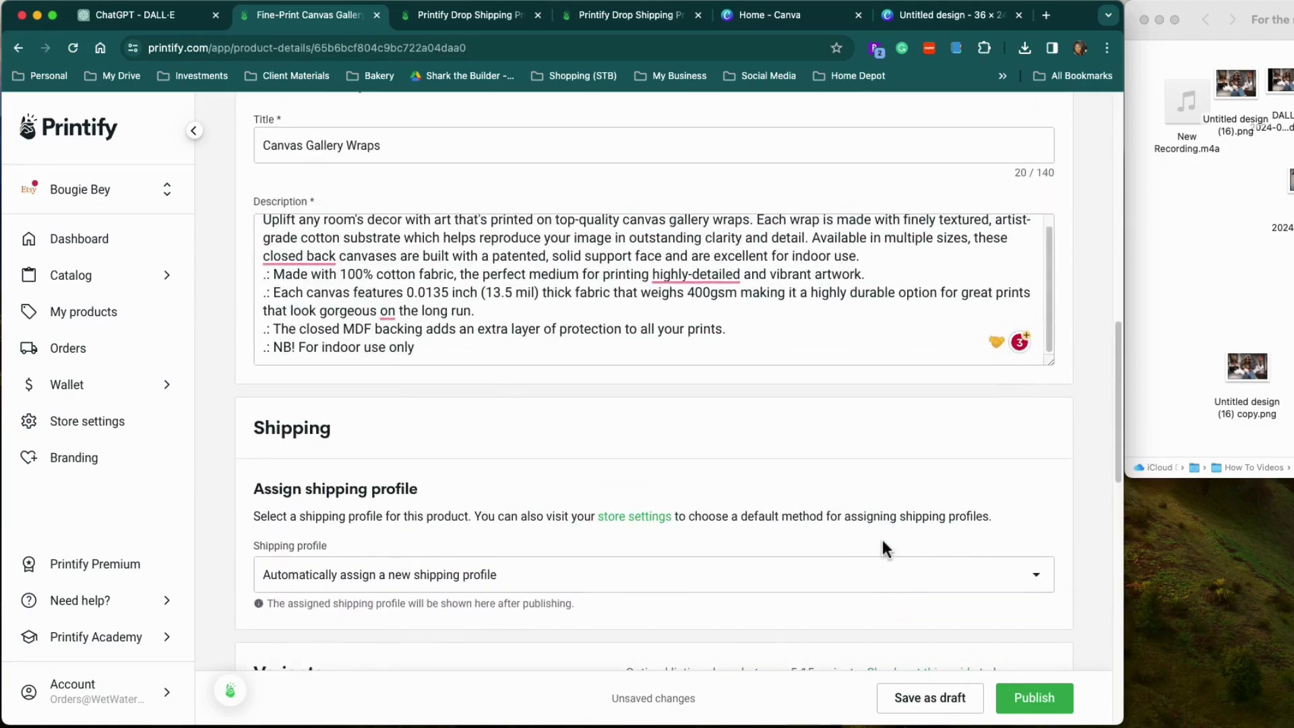
pyautogui.scroll(-4, 479, 370)
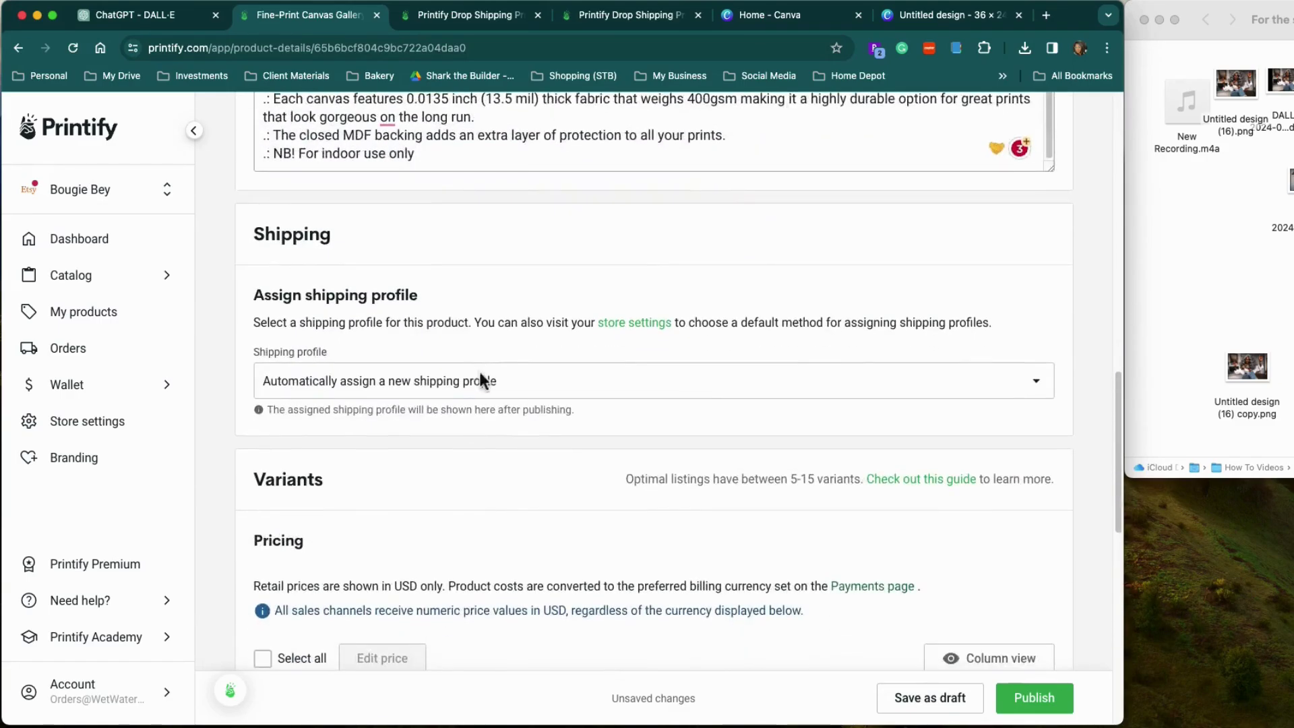
pyautogui.scroll(4, 479, 370)
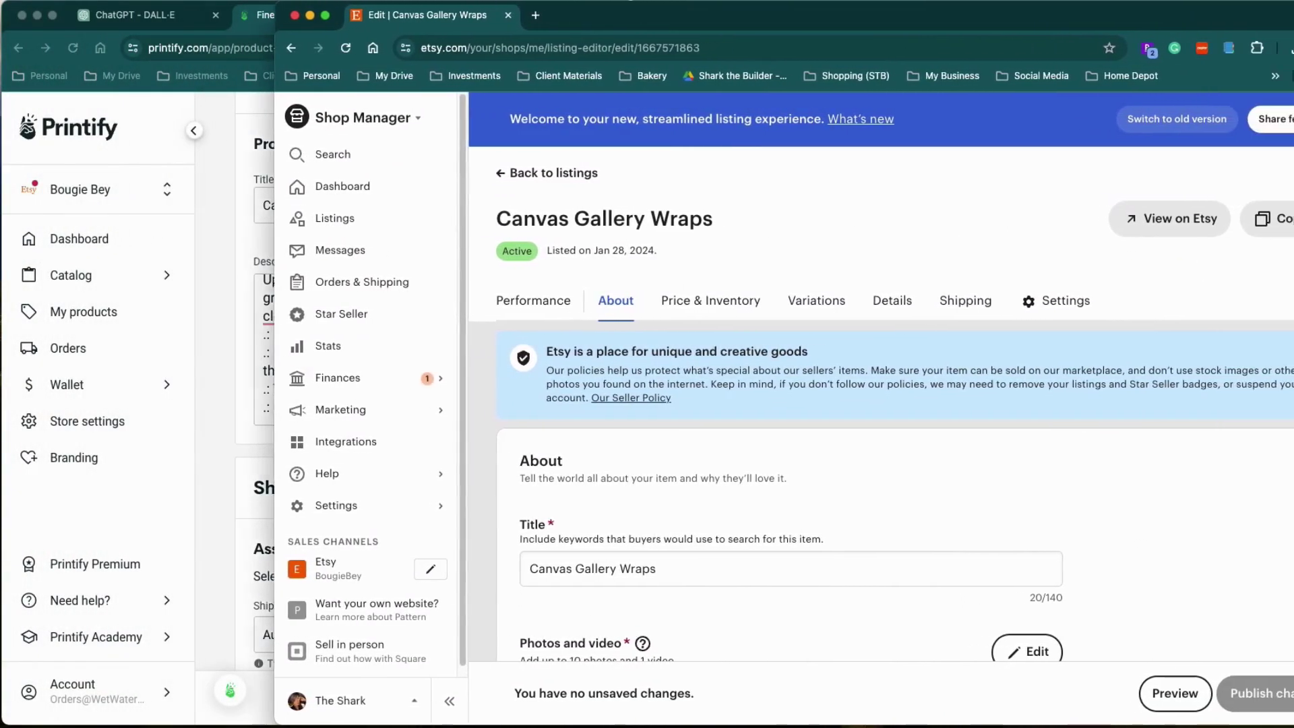
# Step: Scroll the Etsy Canvas Gallery Wraps editor to its Photos and video section
pyautogui.scroll(-2, 586, 544)
pyautogui.scroll(-5, 586, 544)
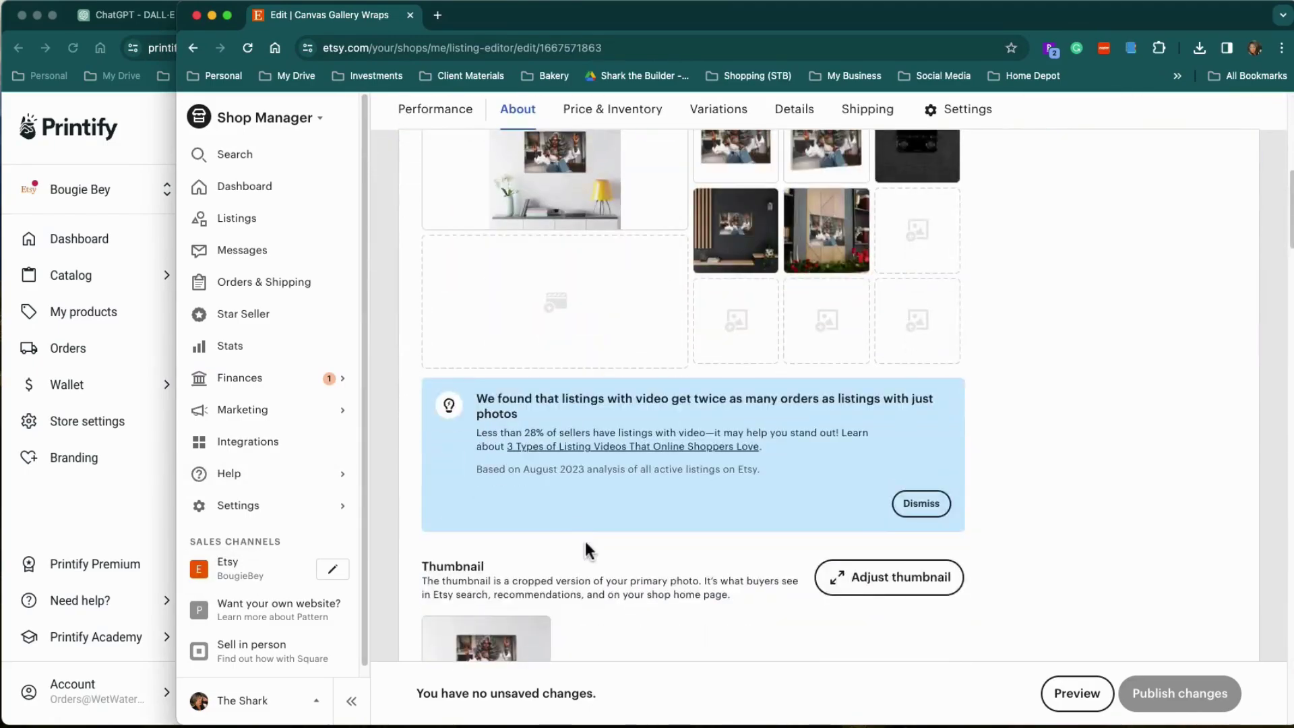
pyautogui.scroll(2, 586, 544)
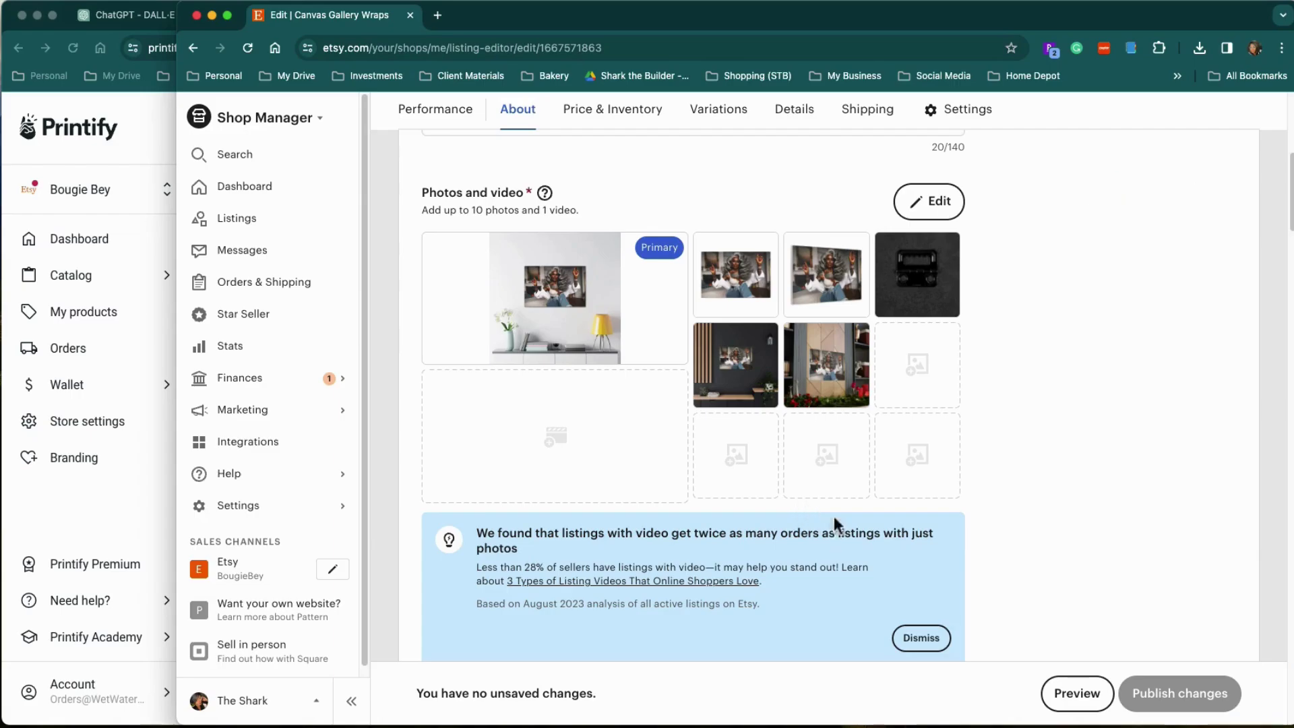
# Step: Load placeit.net's apparel video mockups in a new browser tab
pyautogui.click(438, 15)
pyautogui.write('pla')
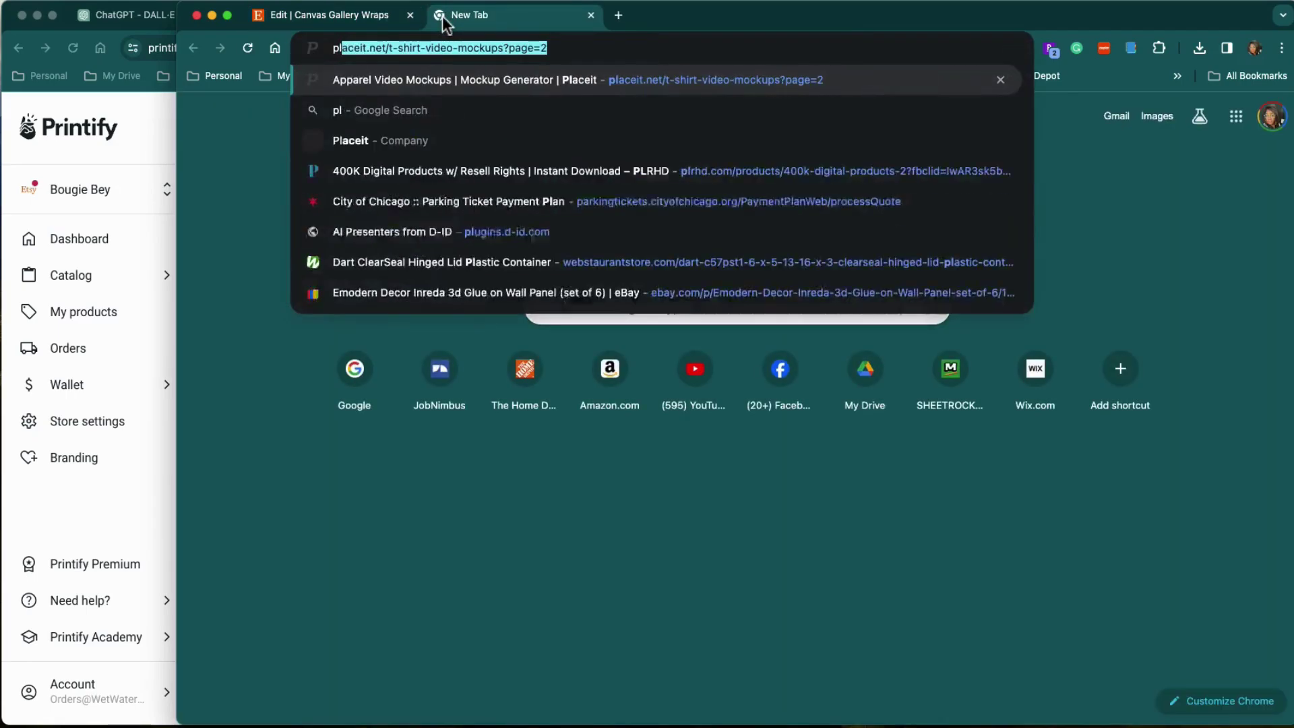
pyautogui.press('Return')
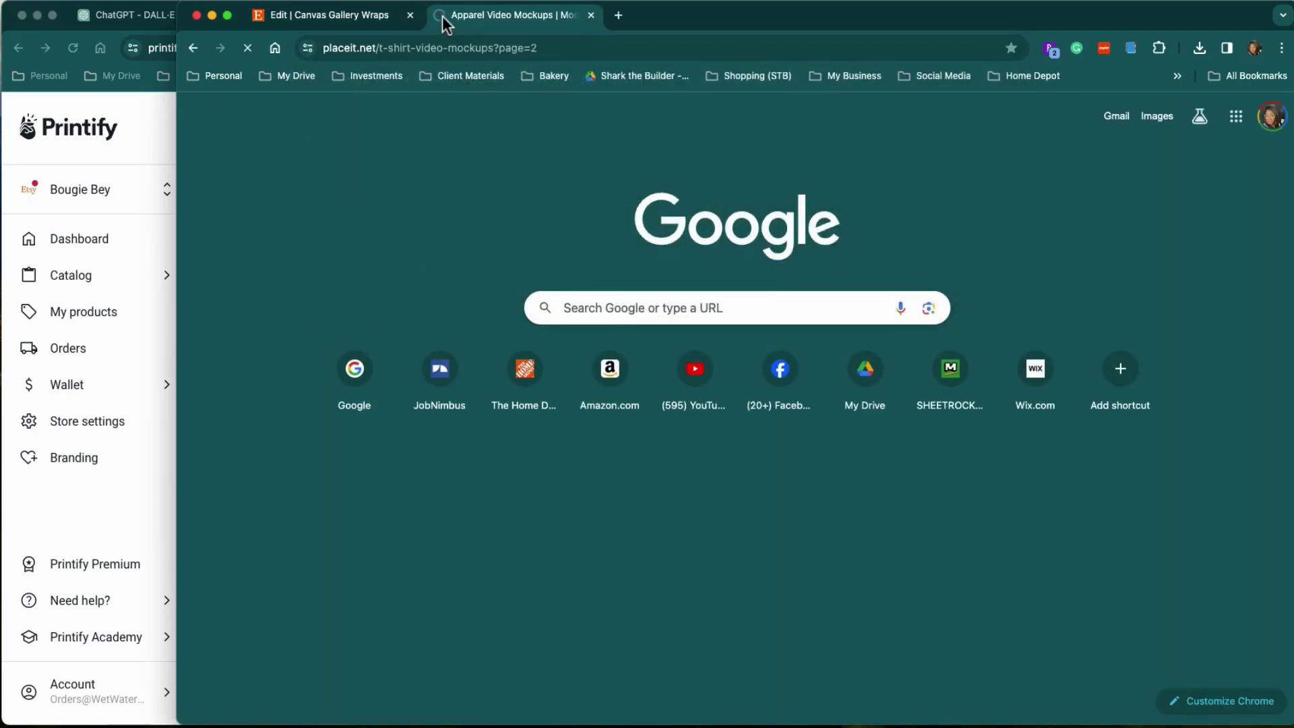
# Step: Browse the Placeit video mockups, including the coffee-mug pour, then return to the Etsy listing
pyautogui.scroll(-5, 756, 498)
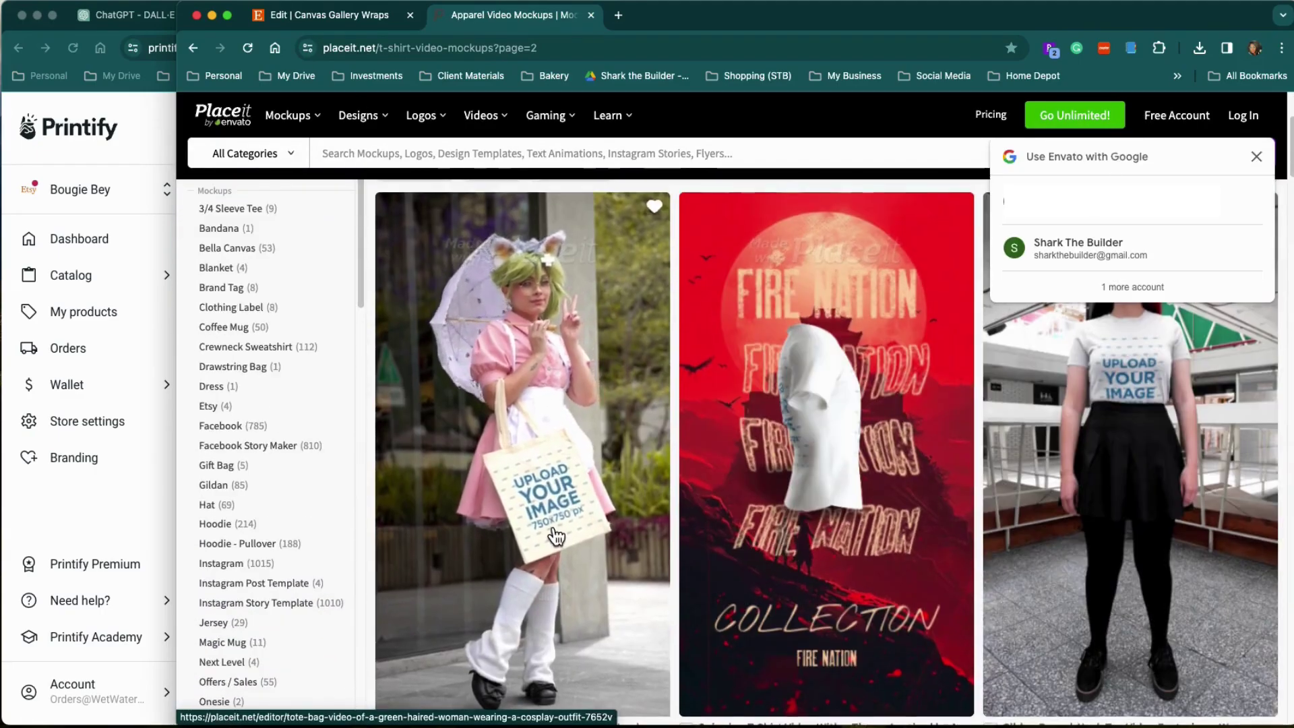
pyautogui.scroll(-2, 574, 458)
pyautogui.scroll(-6, 521, 492)
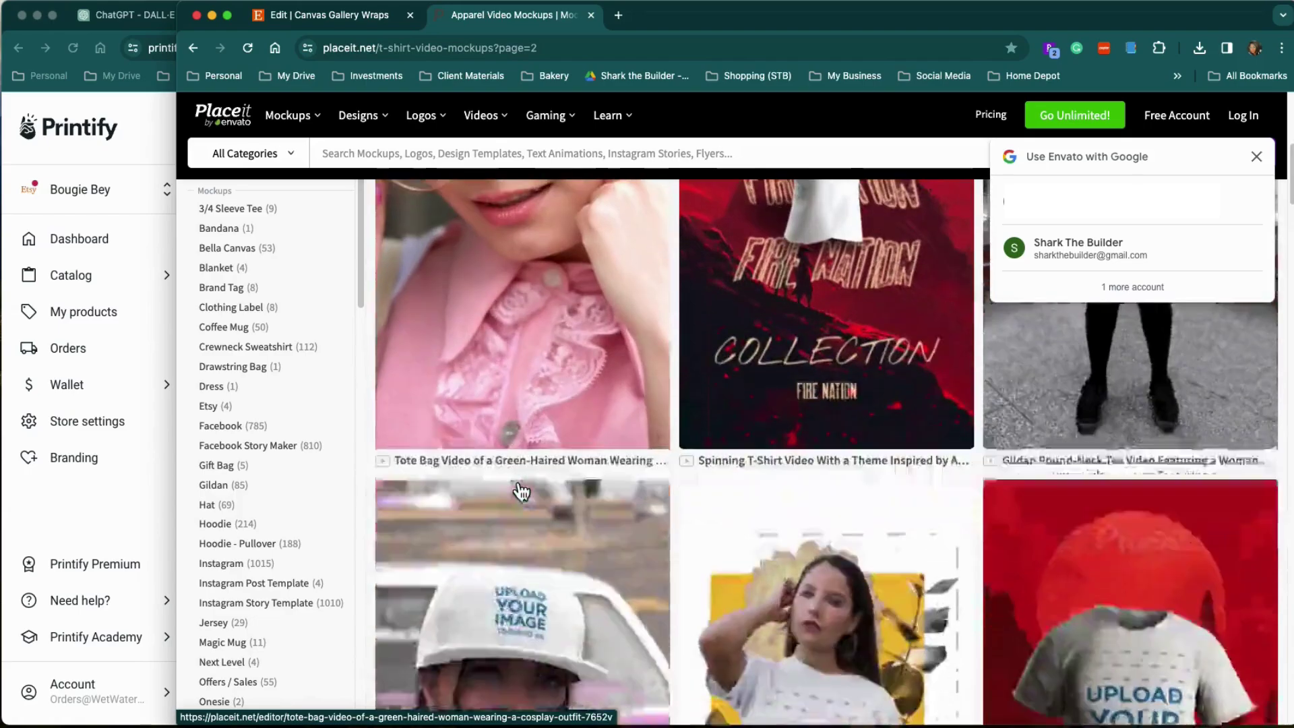
pyautogui.scroll(-1, 549, 482)
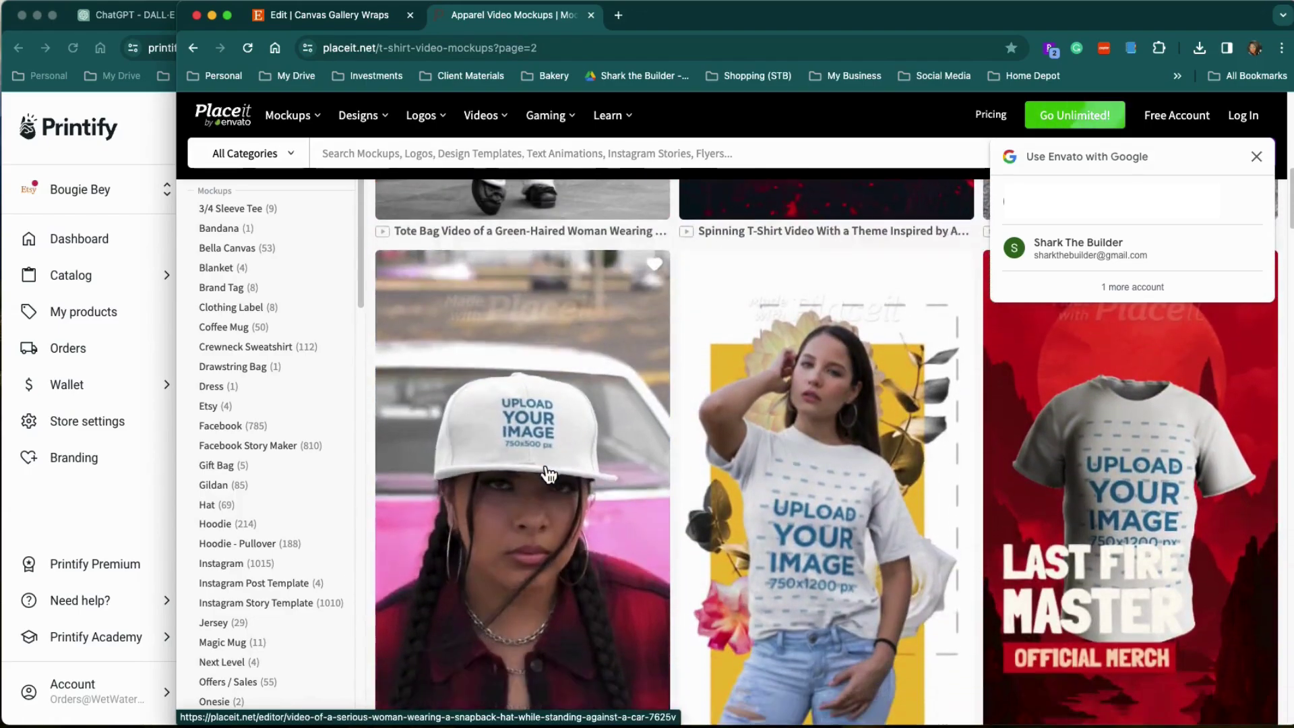
pyautogui.scroll(-3, 860, 560)
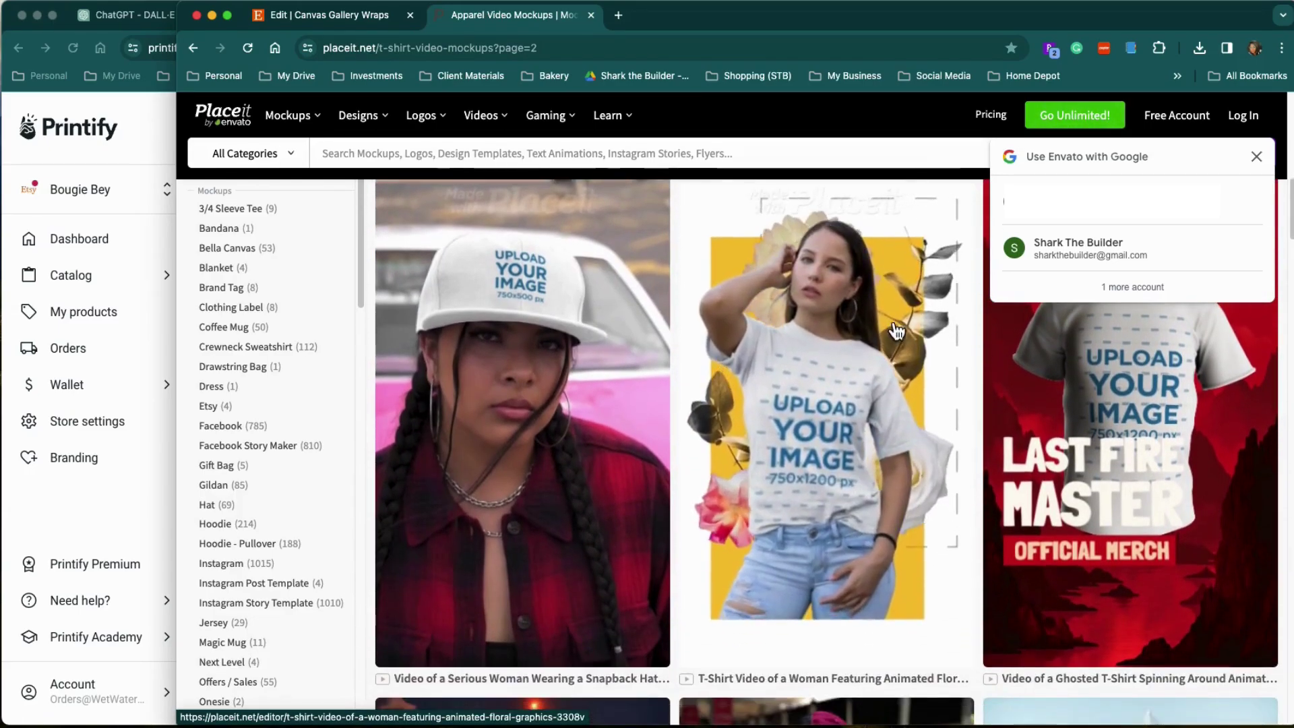
pyautogui.scroll(-10, 1145, 511)
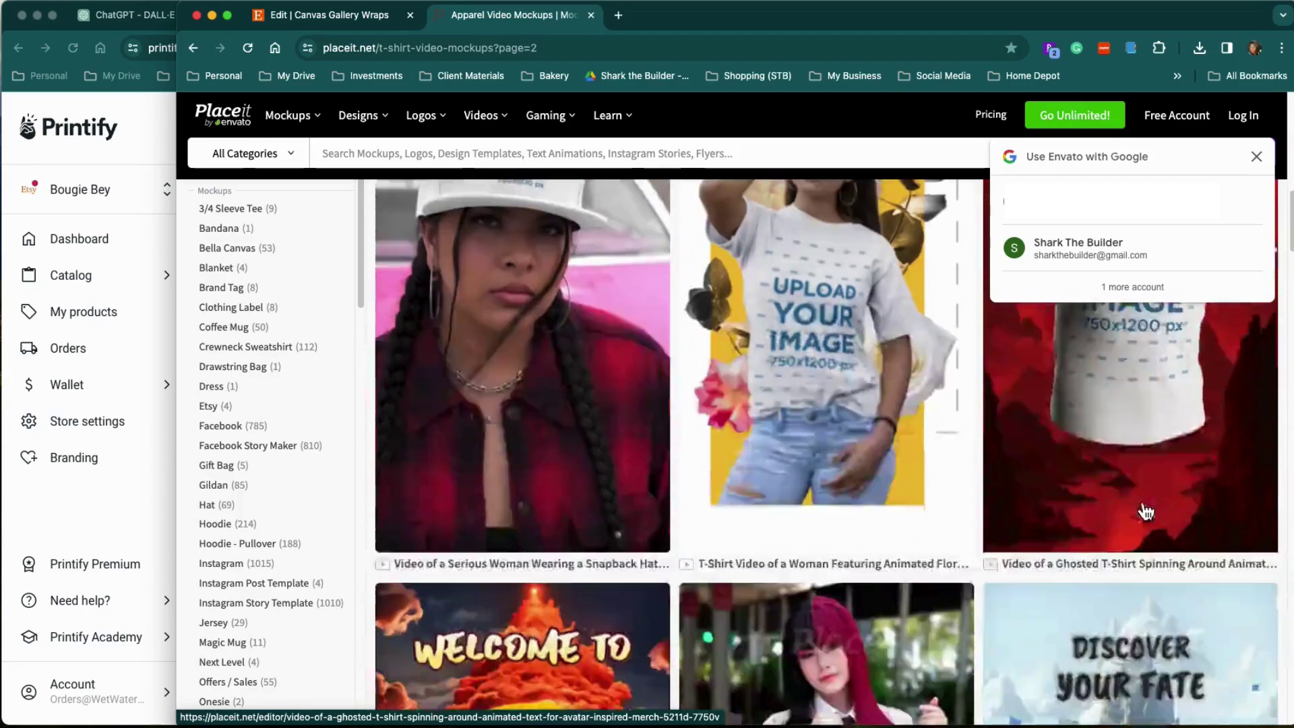
pyautogui.scroll(2, 757, 456)
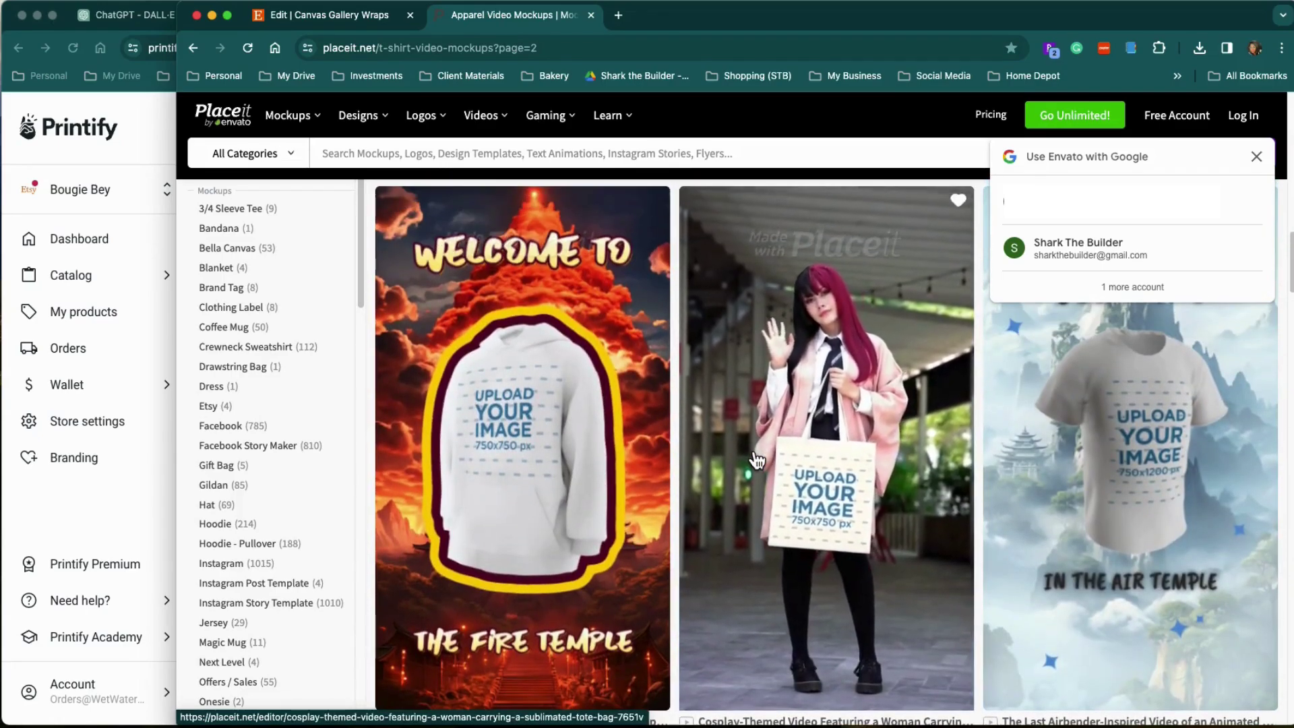
pyautogui.scroll(-8, 757, 458)
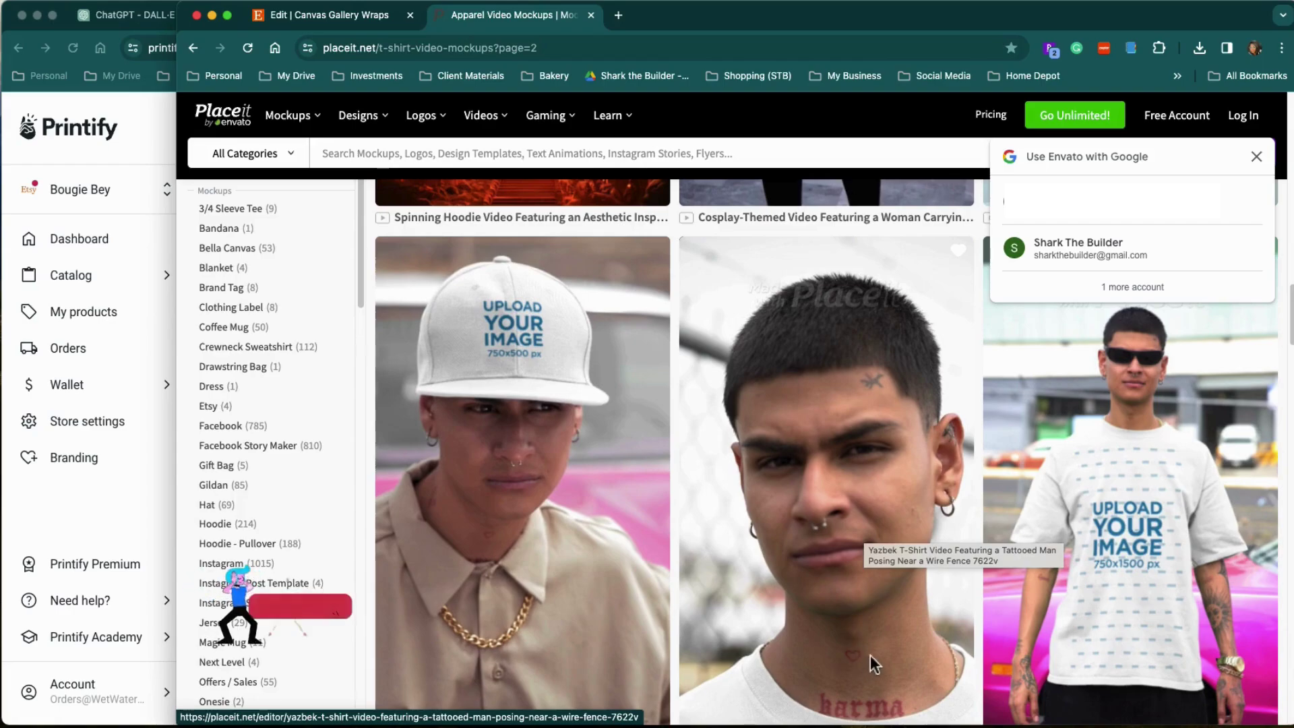
pyautogui.scroll(-6, 940, 614)
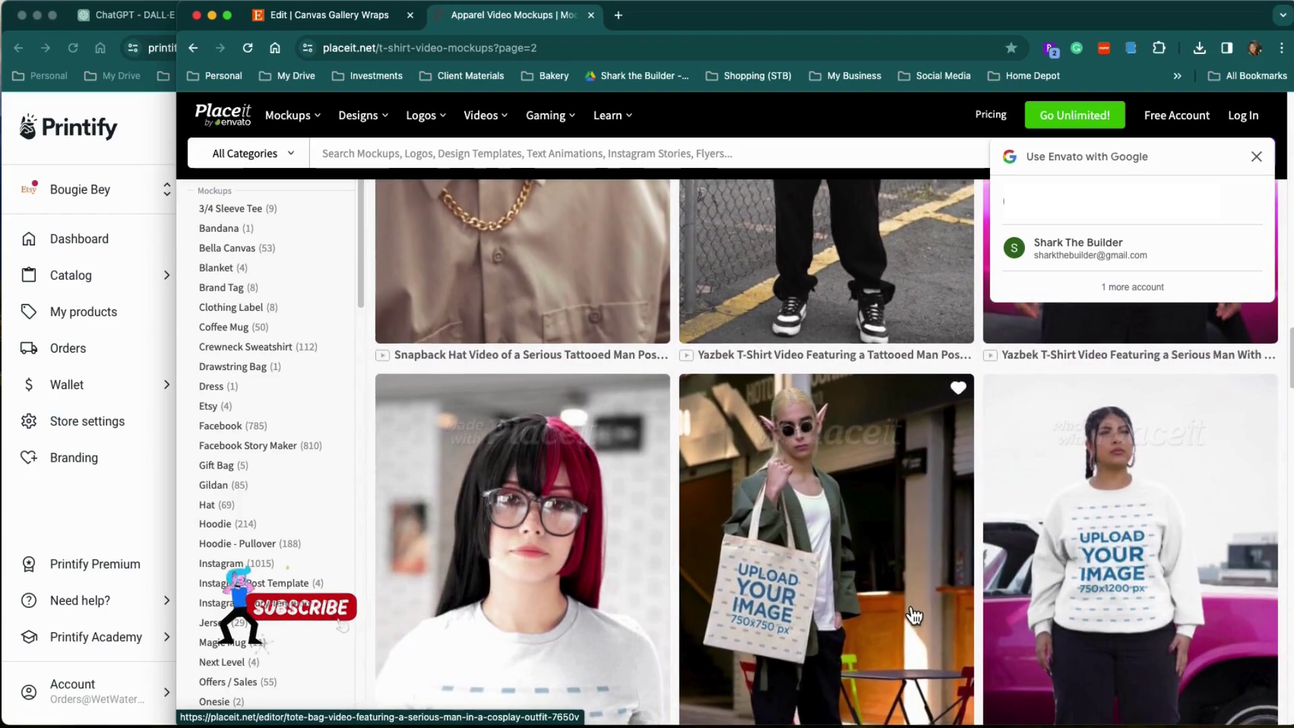
pyautogui.scroll(-3, 915, 614)
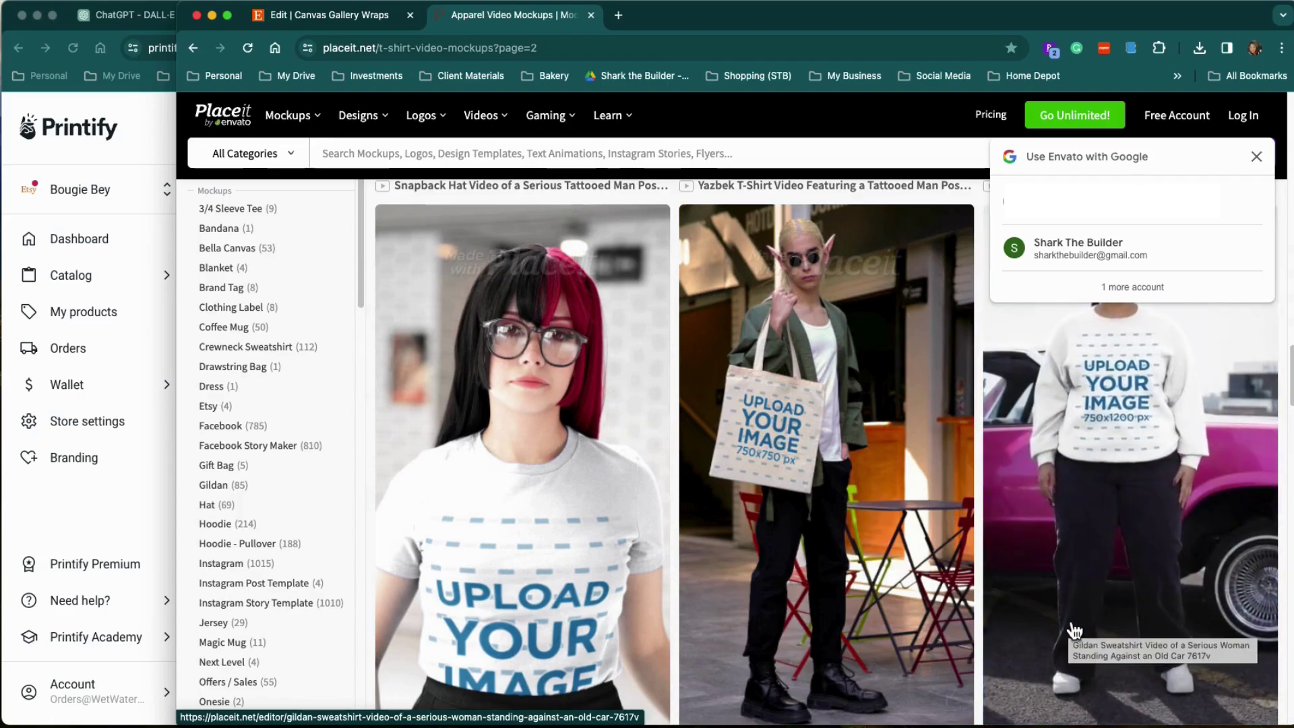
pyautogui.scroll(-8, 1071, 629)
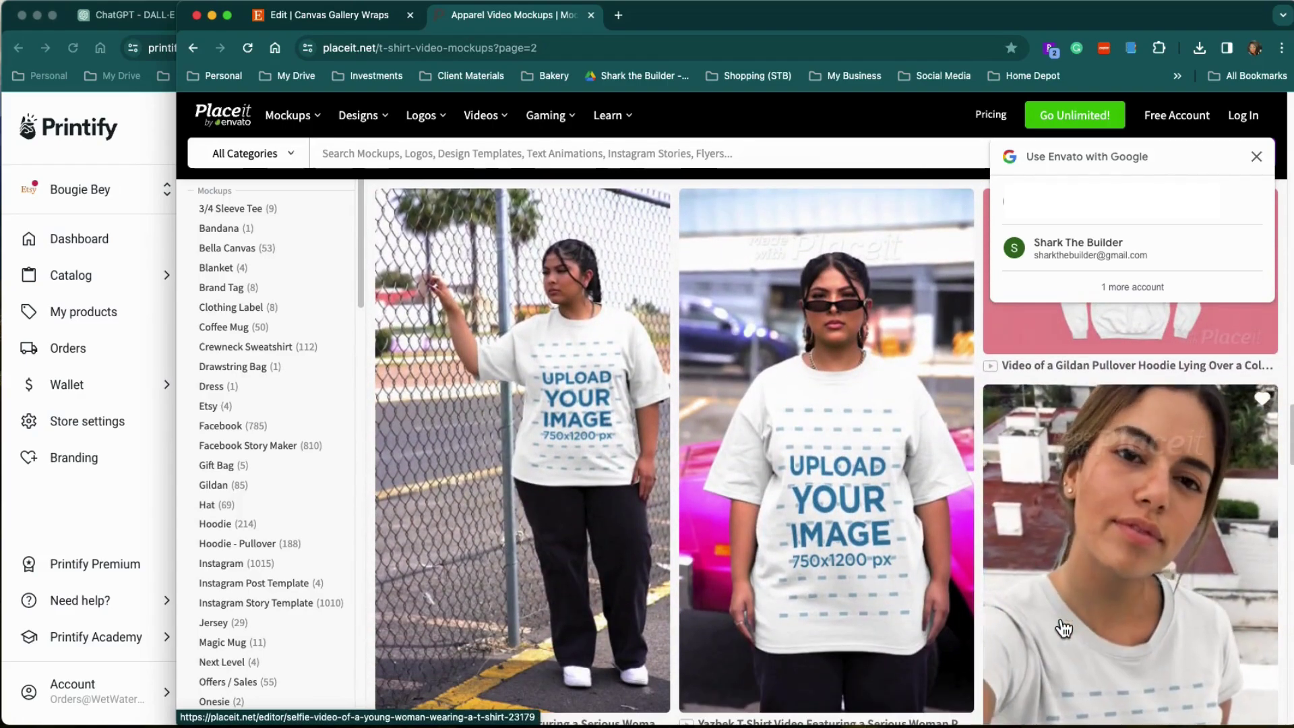
pyautogui.scroll(1, 1063, 627)
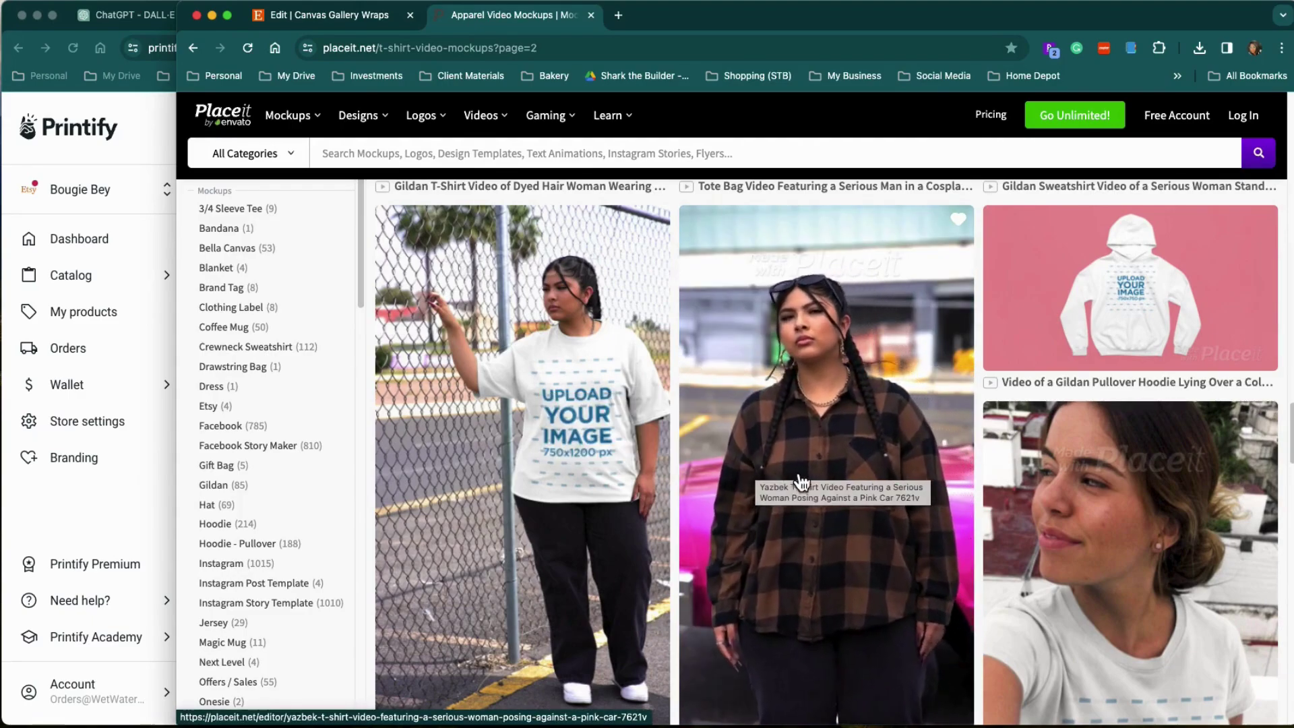
pyautogui.scroll(-2, 884, 528)
pyautogui.scroll(-10, 883, 528)
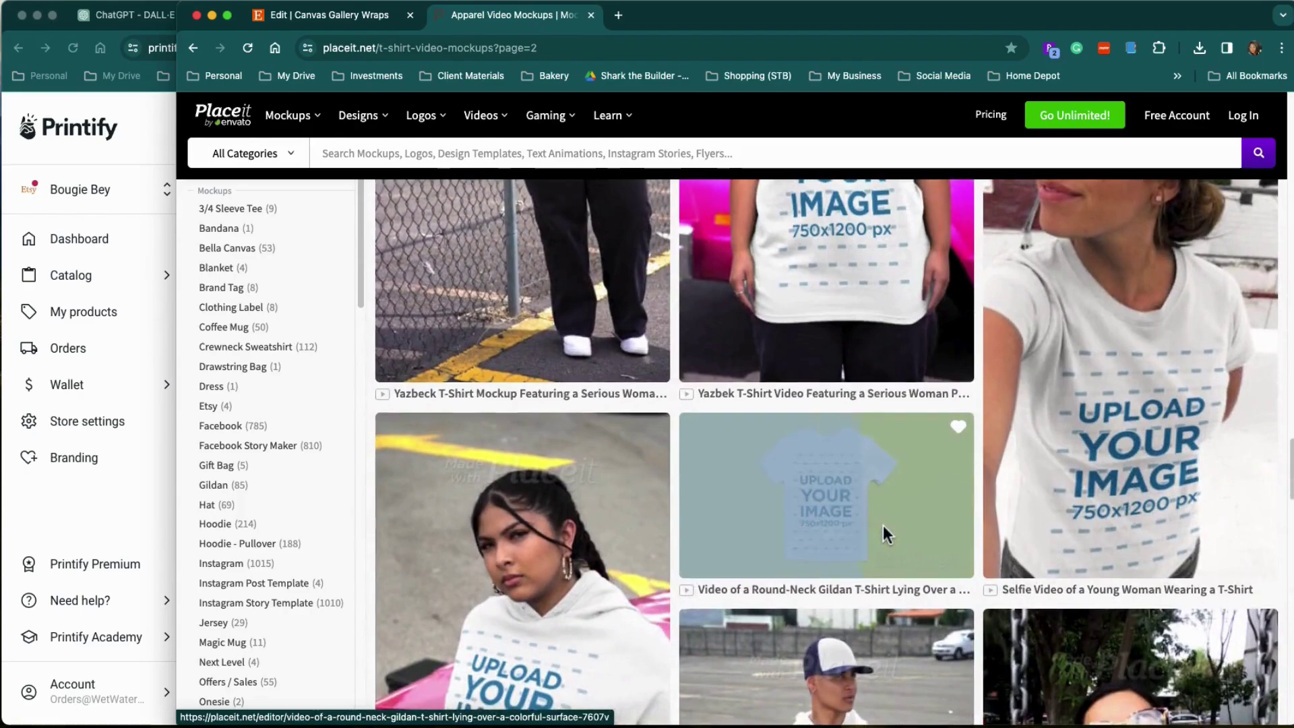
pyautogui.scroll(-4, 883, 523)
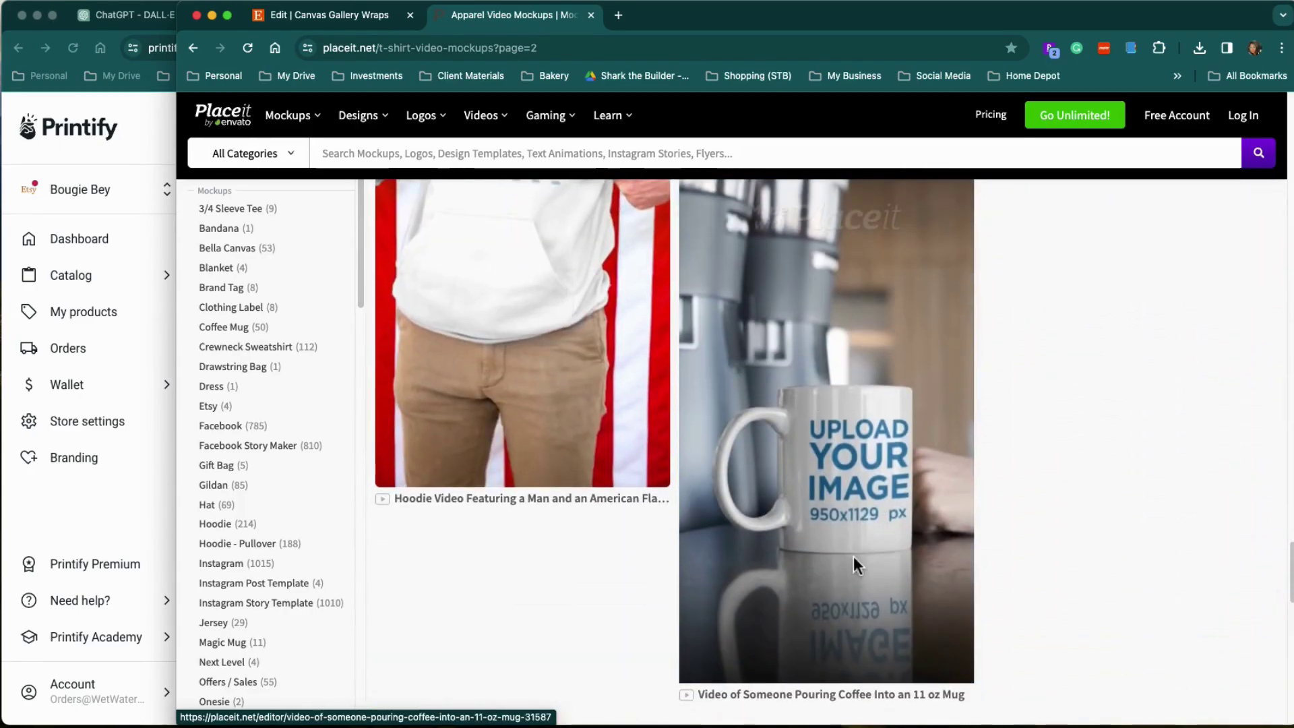
pyautogui.scroll(1, 852, 556)
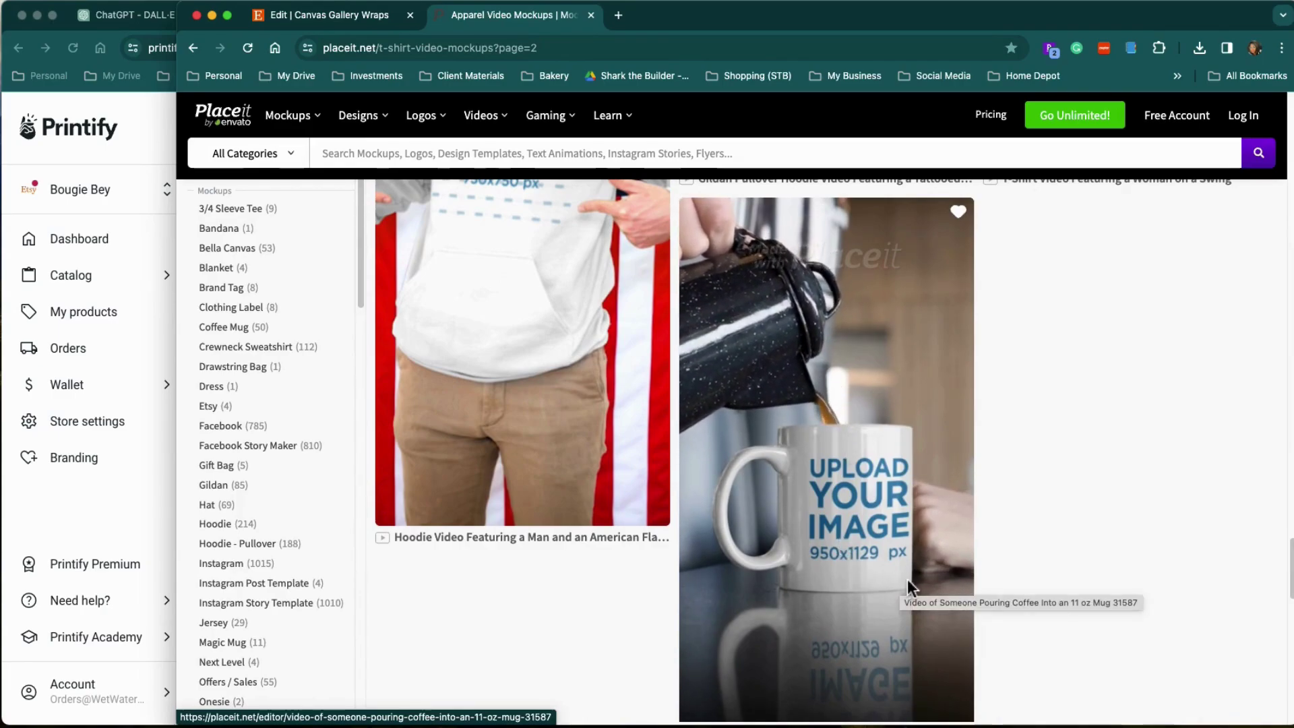
pyautogui.scroll(1, 907, 576)
pyautogui.scroll(-2, 867, 492)
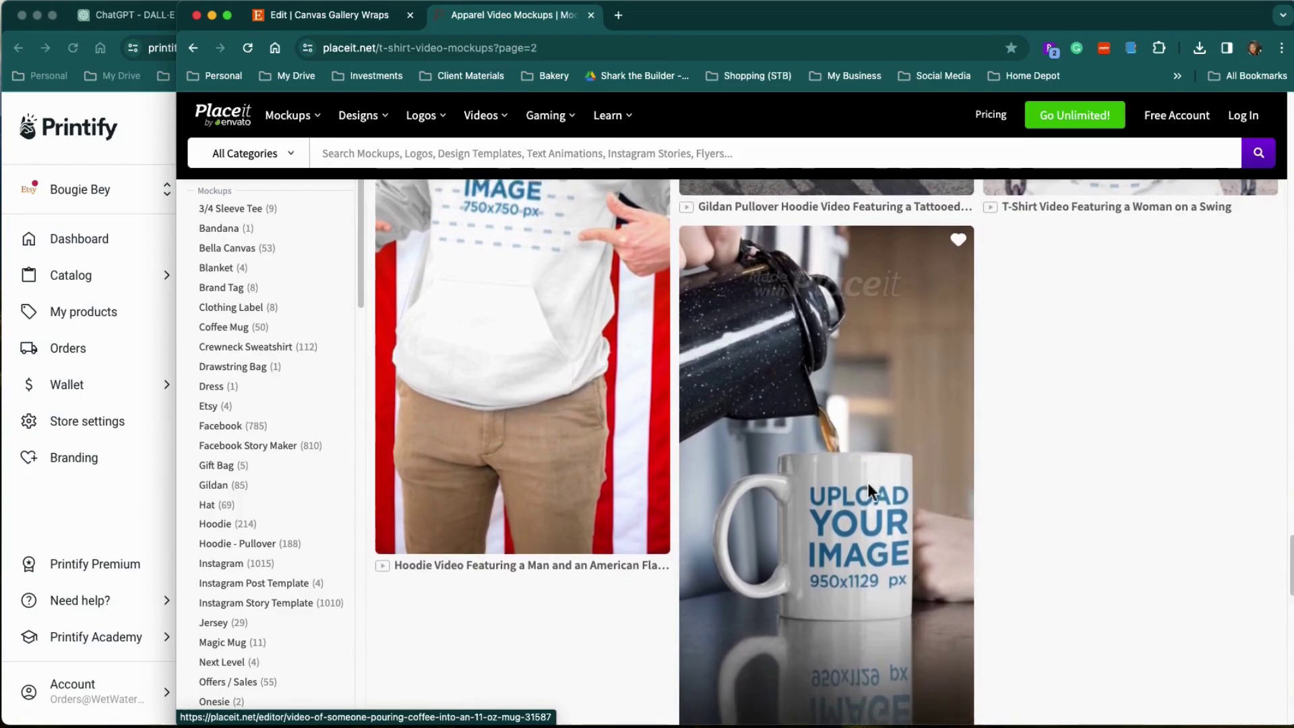
pyautogui.scroll(5, 869, 483)
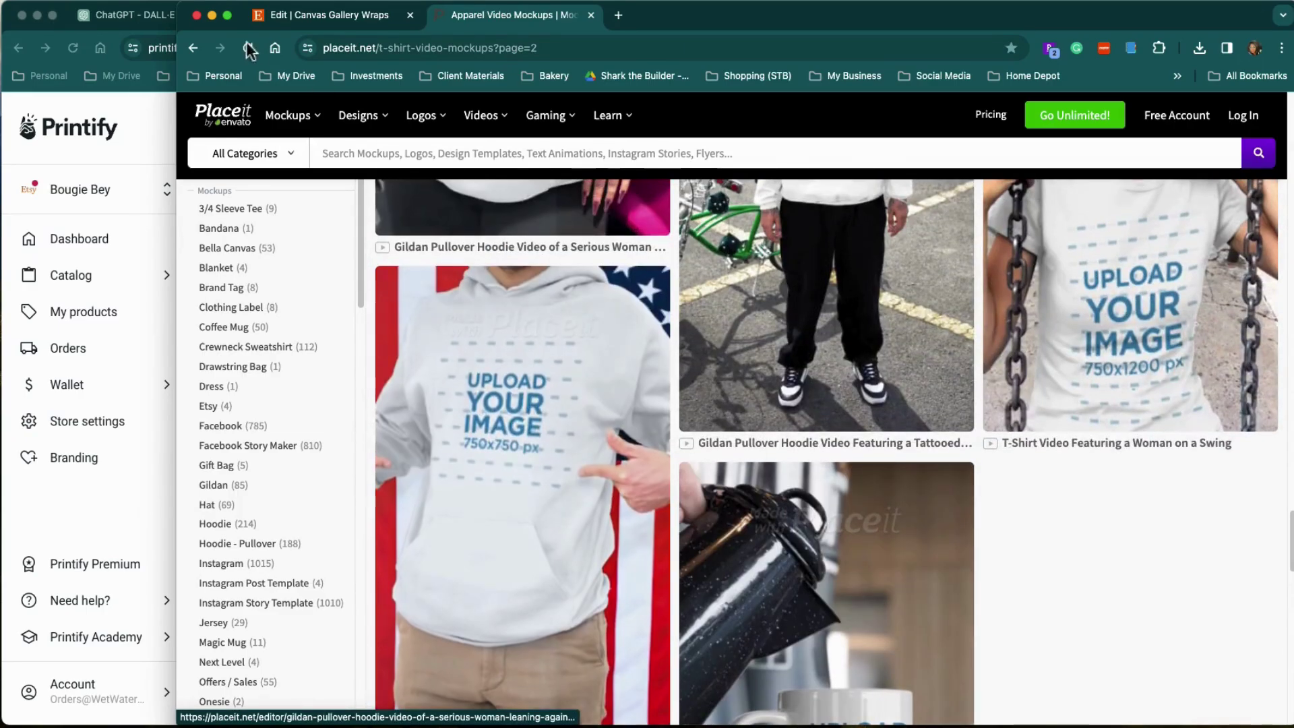
pyautogui.click(327, 15)
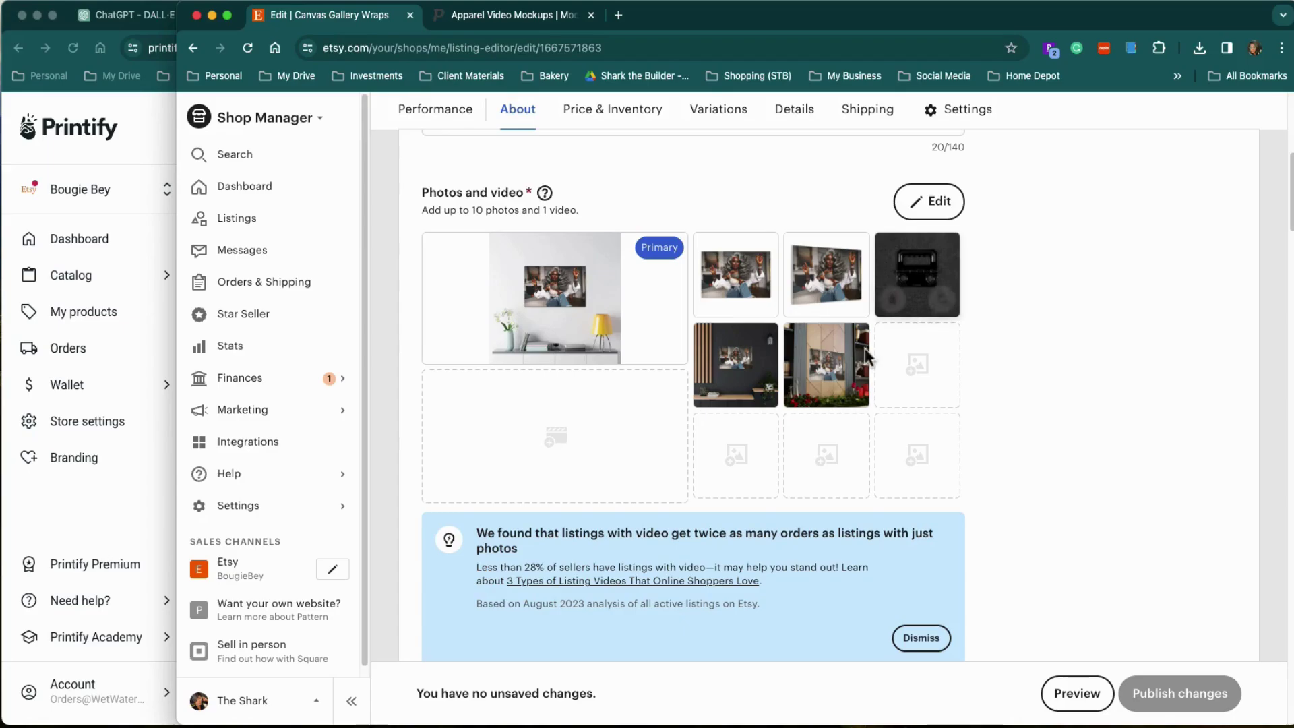
# Step: Move the close-up portrait photo into the listing's Primary photo slot
pyautogui.moveTo(748, 377)
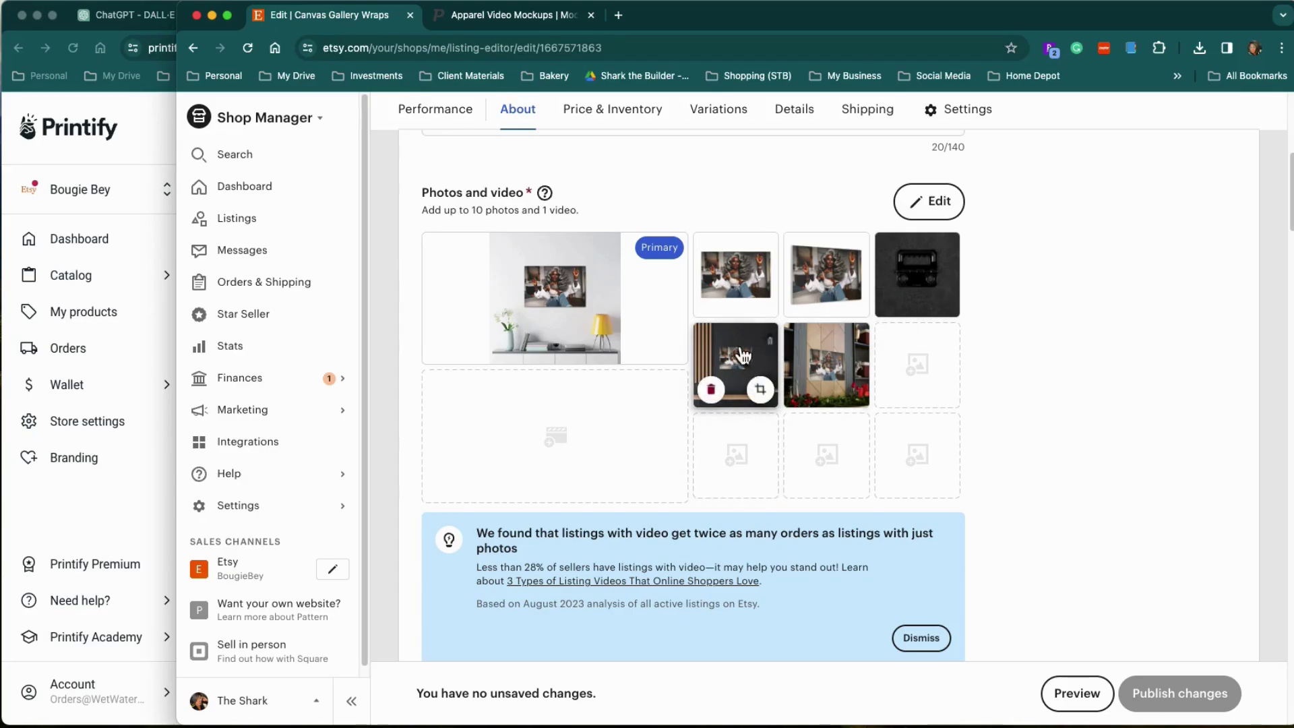
pyautogui.moveTo(754, 291)
pyautogui.moveTo(753, 291); pyautogui.dragTo(608, 329)
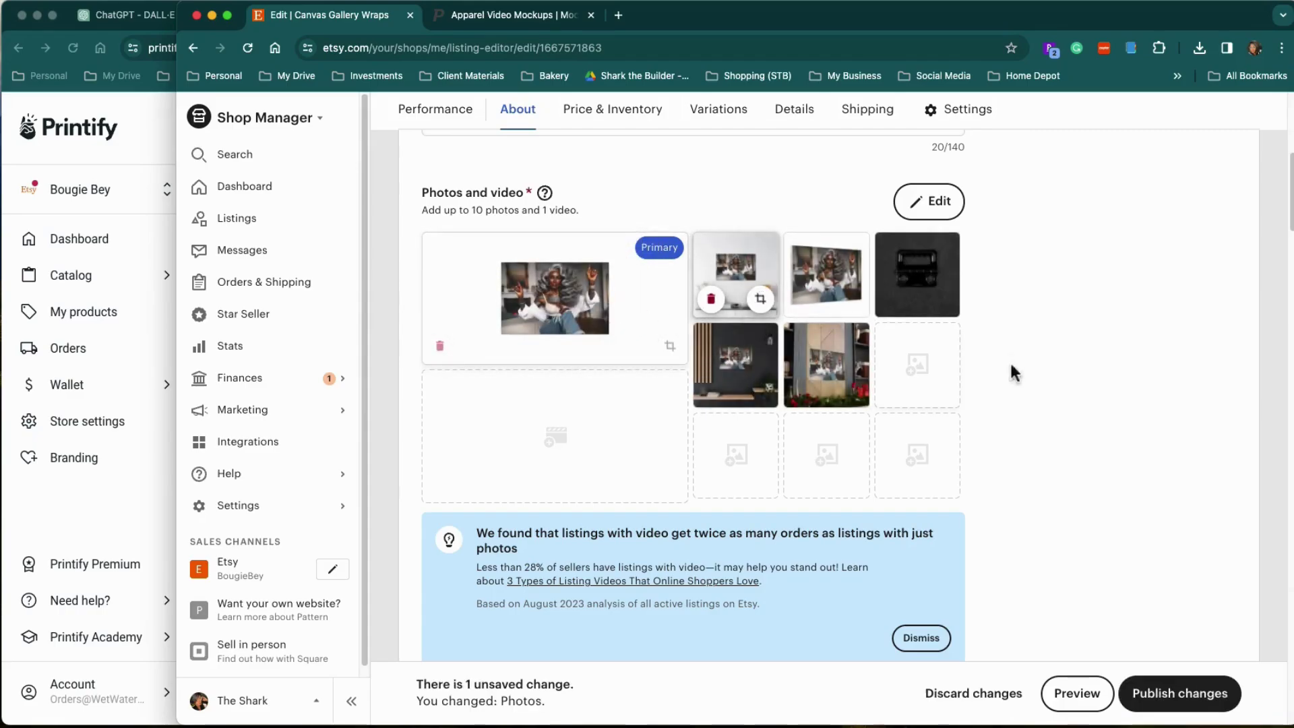
pyautogui.scroll(1, 1091, 448)
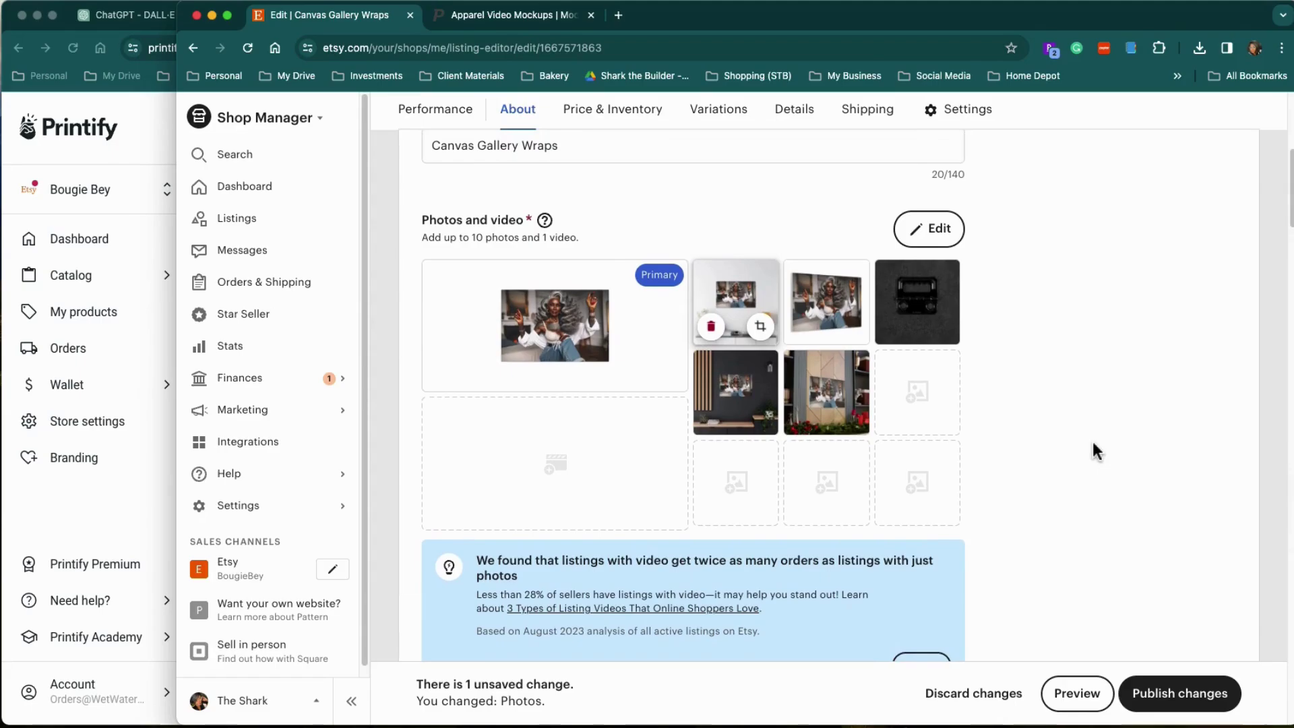